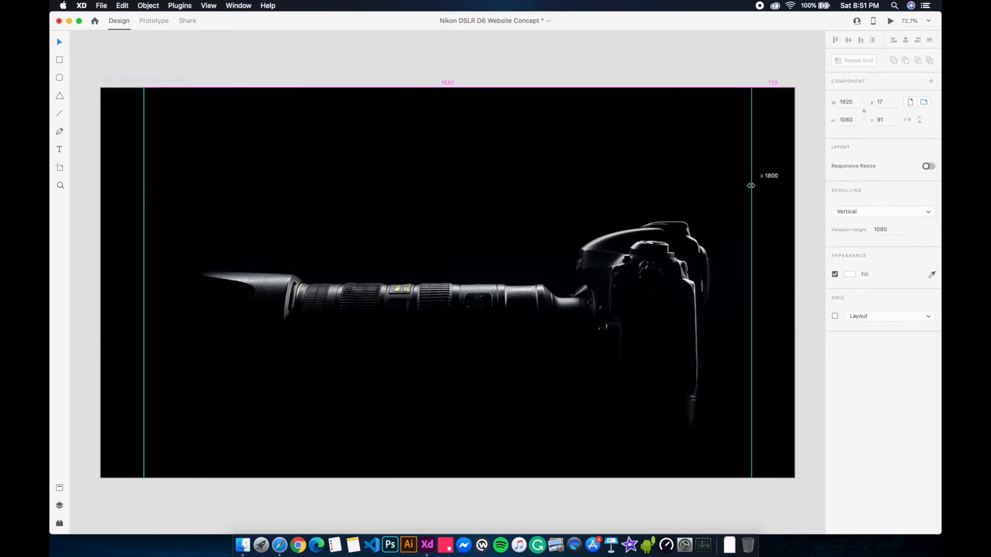
- Save the document and place the Nikon logo from the document assets in the artboard's upper-left area
scroll(239, 152, "down", 2)
scroll(238, 152, "up", 5)
scroll(237, 153, "down", 2)
key("super+s")
left_click(60, 488)
left_click_drag(113, 276, 339, 196)
left_click(59, 488)
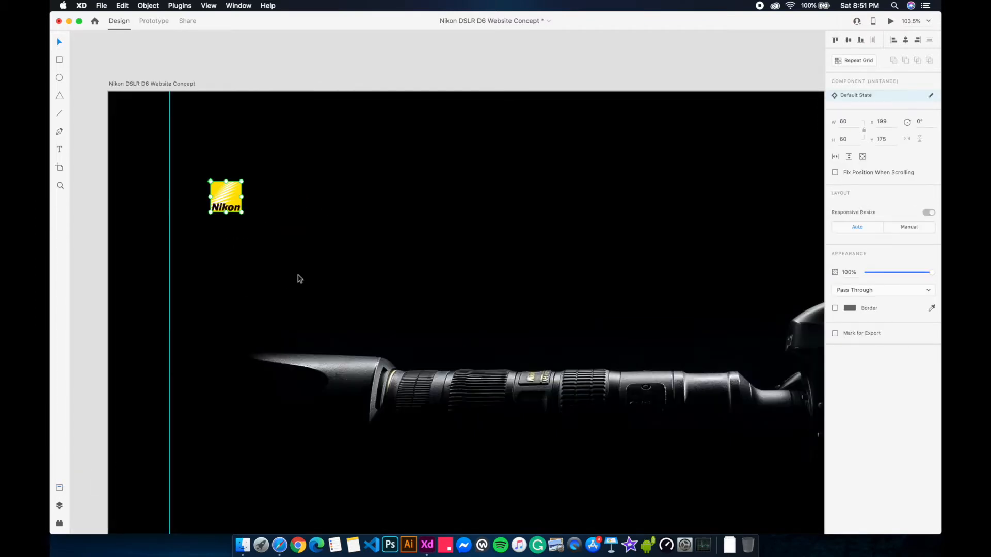
- Align the Nikon logo with the artboard's left guide at X 120 and nudge it up four steps
left_click_drag(239, 209, 197, 150)
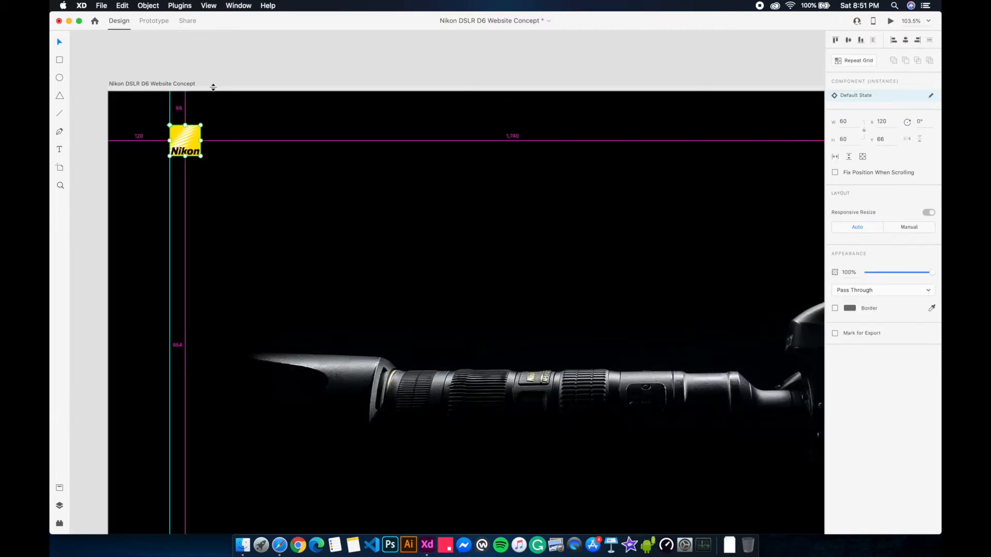
key("Up")
key("Up")
key("Up")
key("Up")
key("alt")
left_click(234, 172)
- Add the text "Nikon Philippines" to the right of the Nikon logo
scroll(237, 175, "up", 2)
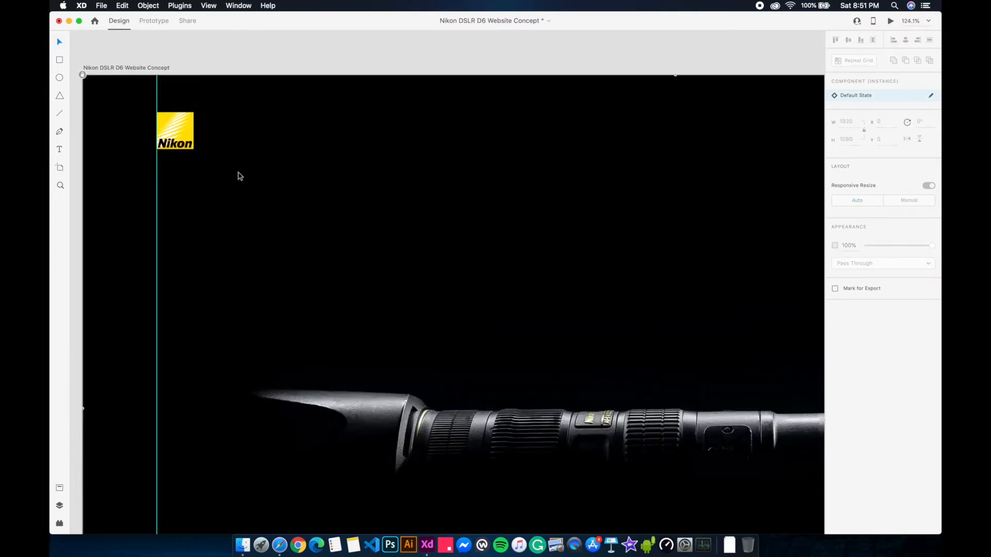
left_click(241, 138)
type("Nikon Philippines")
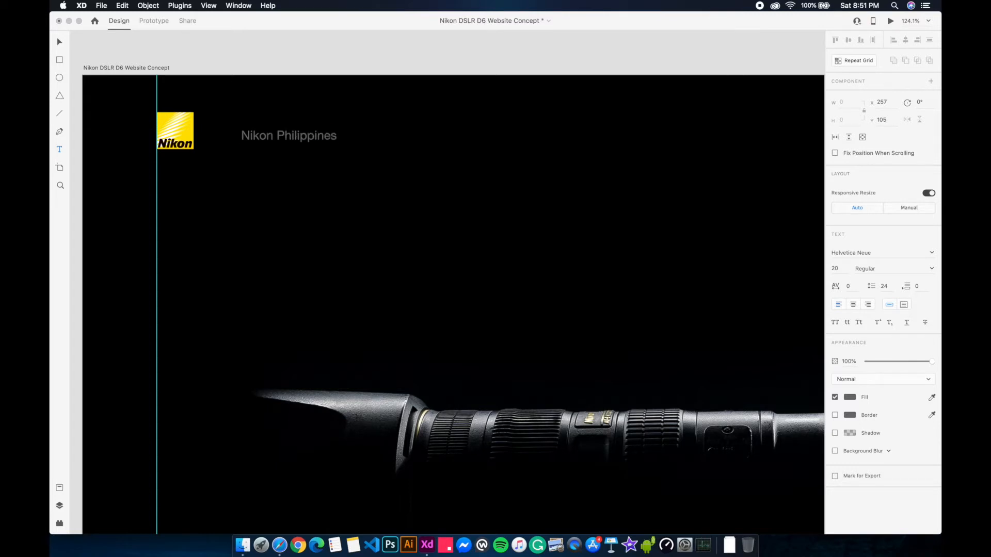
key("Escape")
left_click(333, 187)
- Set the "Nikon Philippines" text to Montserrat SemiBold
left_click(324, 140)
left_click(879, 252)
type("Mons")
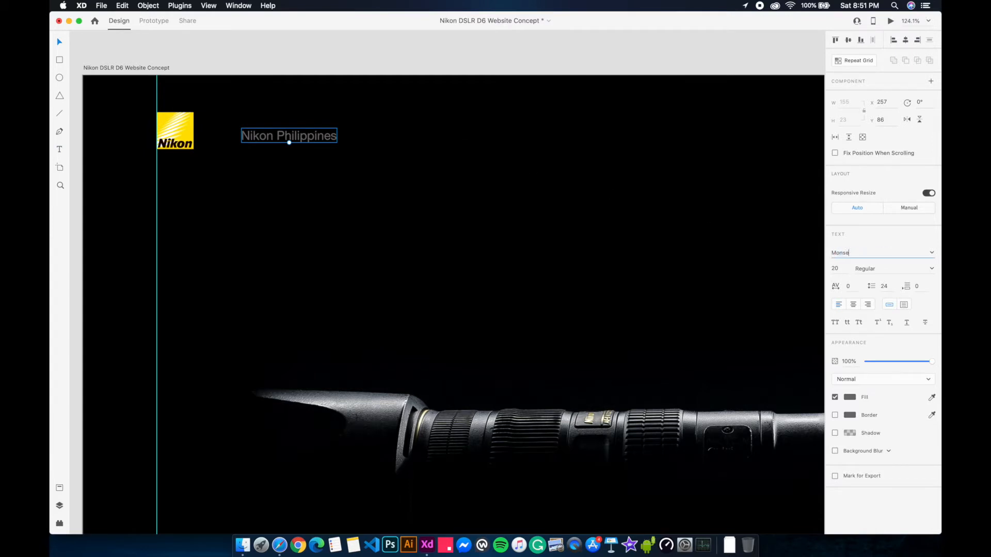
key("BackSpace")
key("Return")
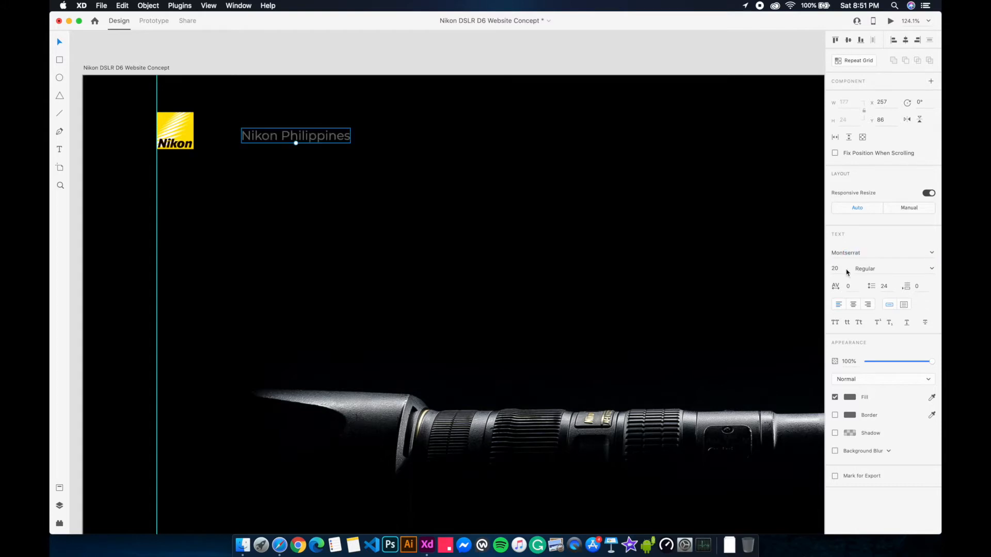
left_click(885, 270)
type("SemiBold")
key("Return")
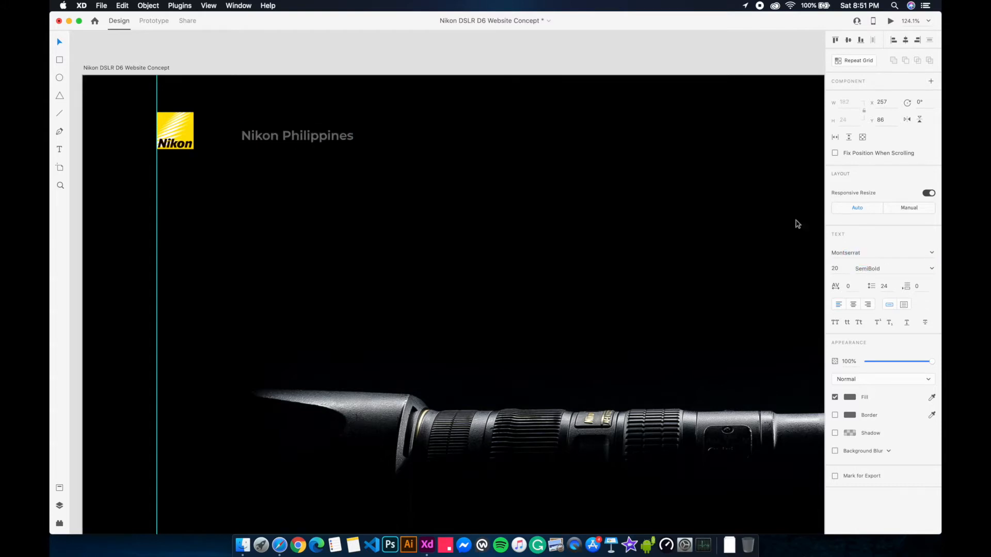
- Move the "Nikon Philippines" text beside the logo at X 200, Y 78 and colour it white
left_click_drag(312, 145, 285, 140)
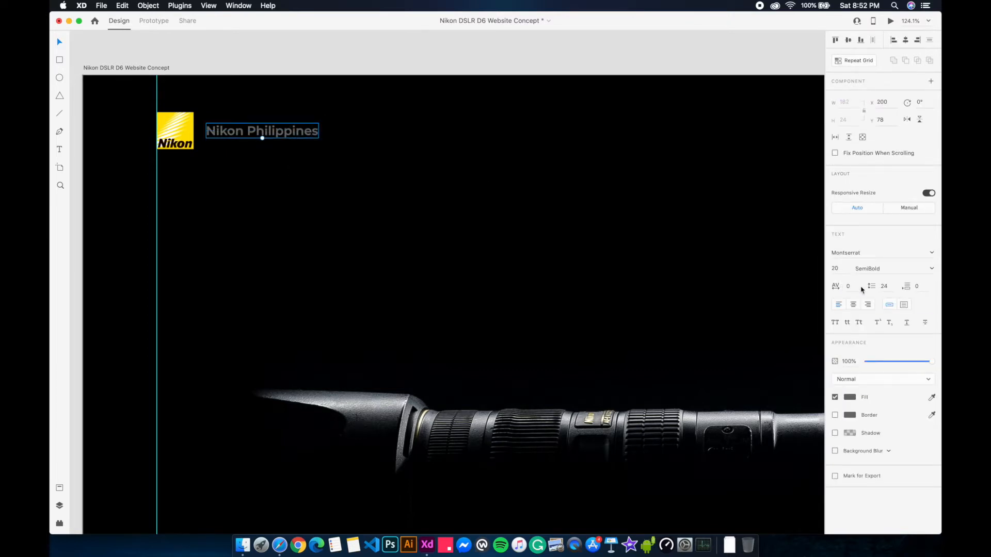
left_click(848, 398)
left_click_drag(765, 371, 725, 336)
left_click(480, 187)
- Duplicate the "Nikon Philippines" text, place the copy at X 1008, Y 78 and save the document
left_click_drag(388, 172, 369, 157)
scroll(328, 164, "down", 4)
scroll(328, 166, "up", 1)
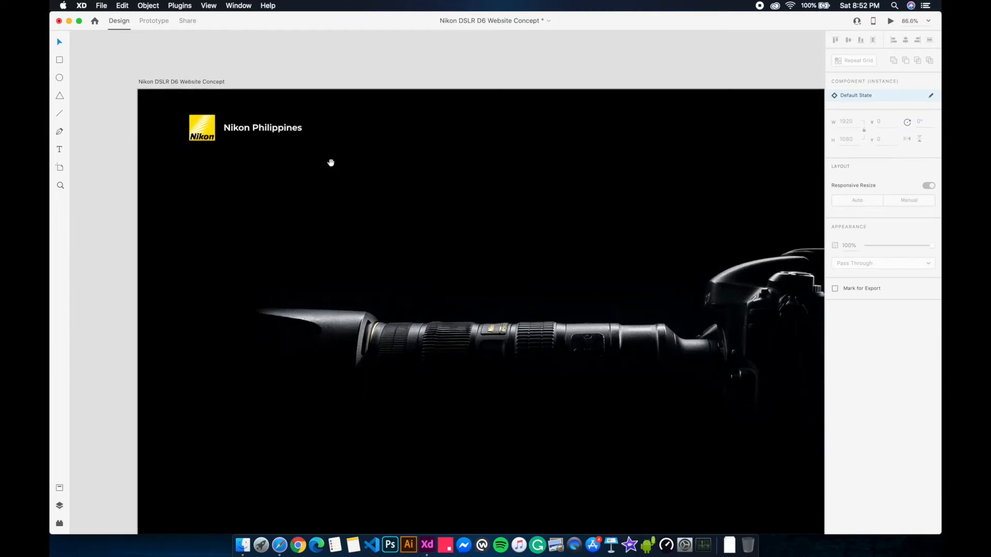
scroll(327, 165, "right", 2)
left_click(228, 116)
key("super+c")
key("super+v")
left_click_drag(261, 119, 614, 125)
scroll(455, 152, "right", 5)
scroll(388, 155, "up", 2)
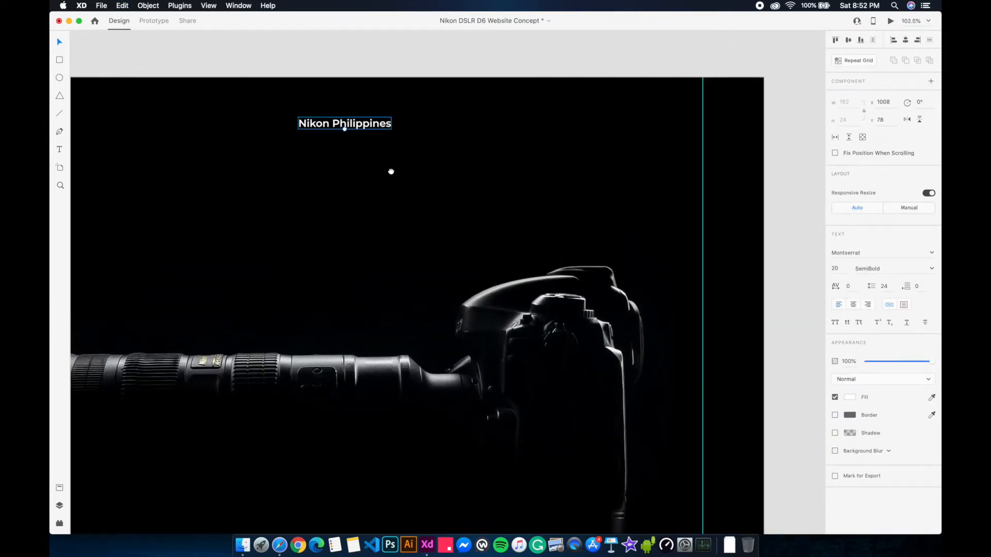
left_click(362, 338)
key("super+s")
- Consult the section names on the Nikon D6 page in Safari, return to Adobe XD and change the copied text to "Overview"
key("super+Tab")
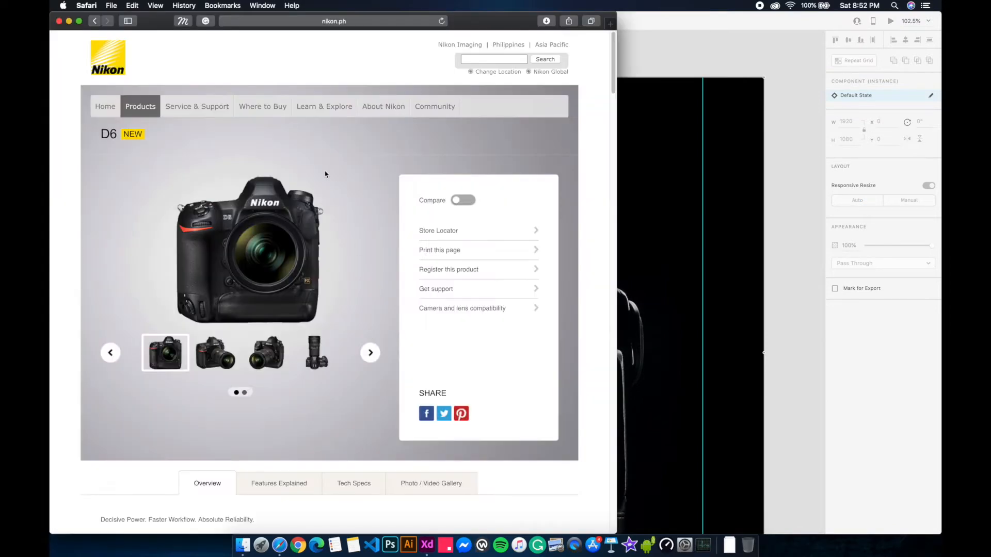
scroll(322, 222, "down", 10)
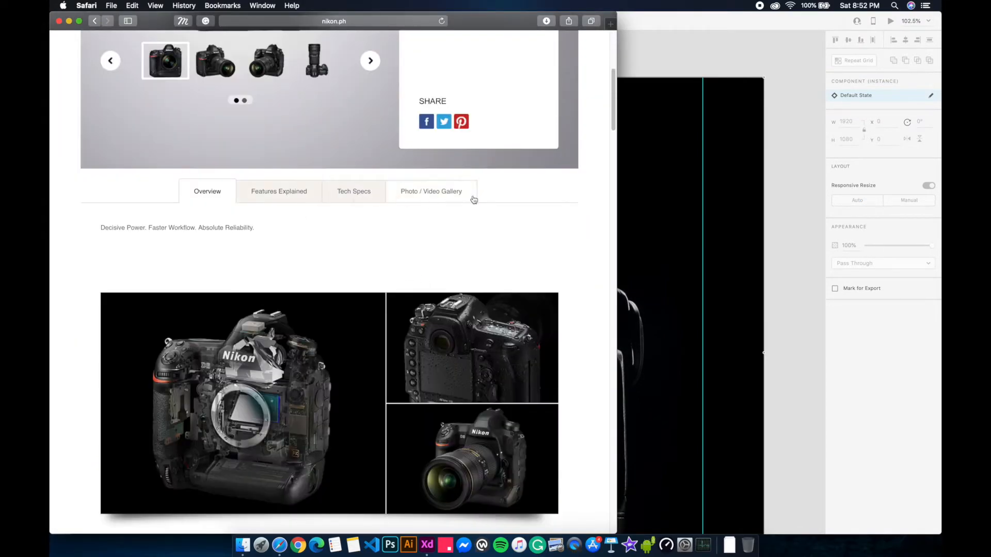
key("super+Tab")
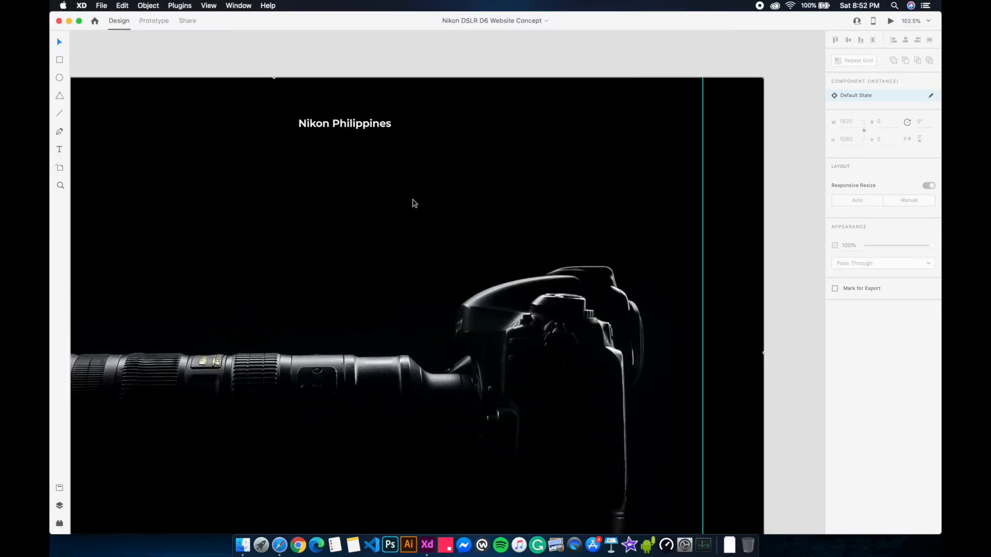
left_click(361, 128)
double_click(362, 128)
type("Overview")
key("Escape")
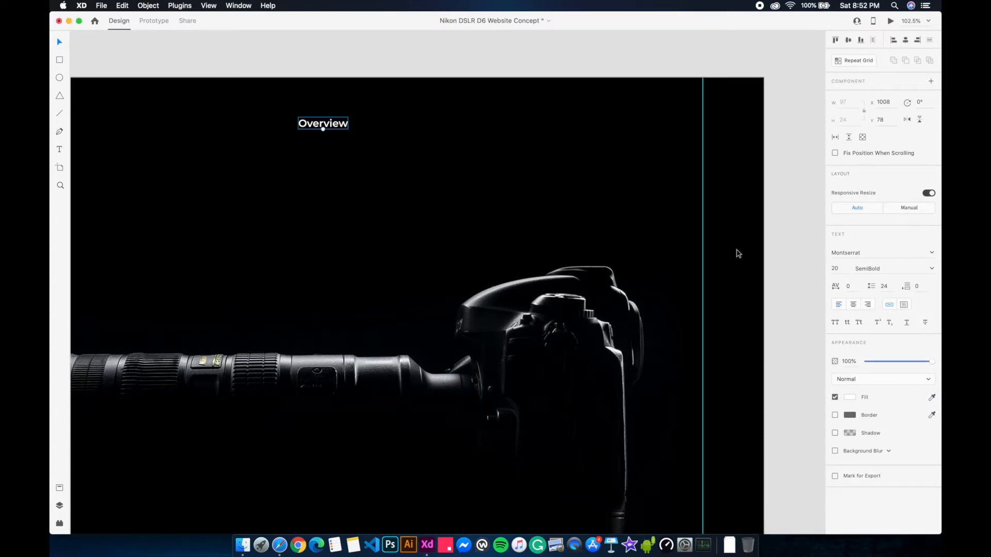
- Set the "Overview" text to size 16 and Regular weight
key("Return")
left_click(900, 271)
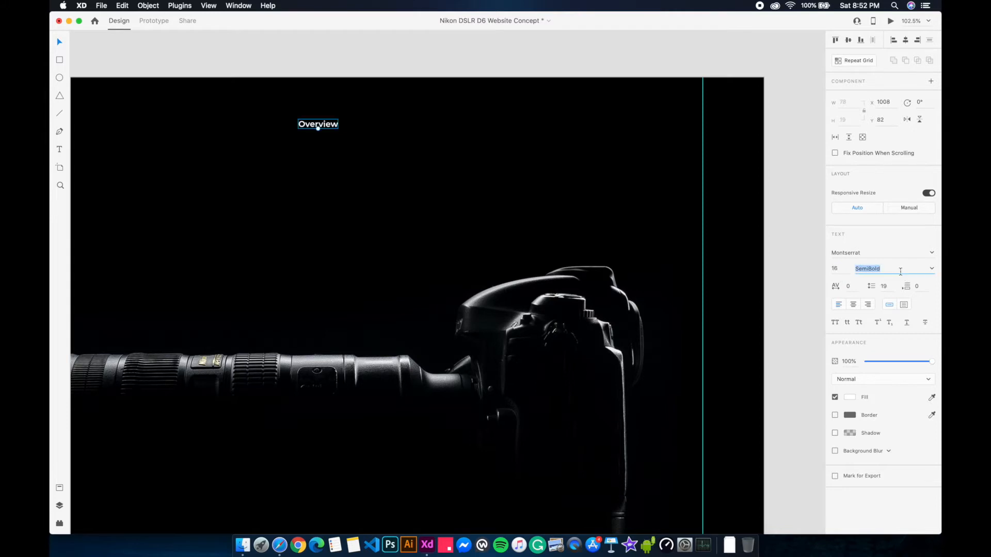
type("Regular")
key("Return")
left_click(311, 164)
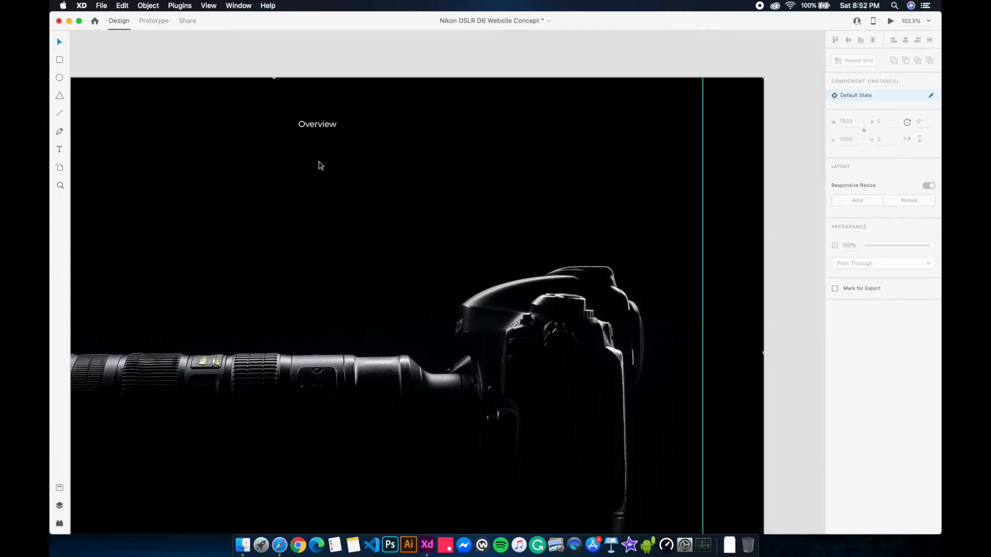
- Check the next section name in Safari, then duplicate "Overview" in Adobe XD at X 1114 and change the copy to "Features Explained"
scroll(312, 161, "up", 1)
key("super+Tab")
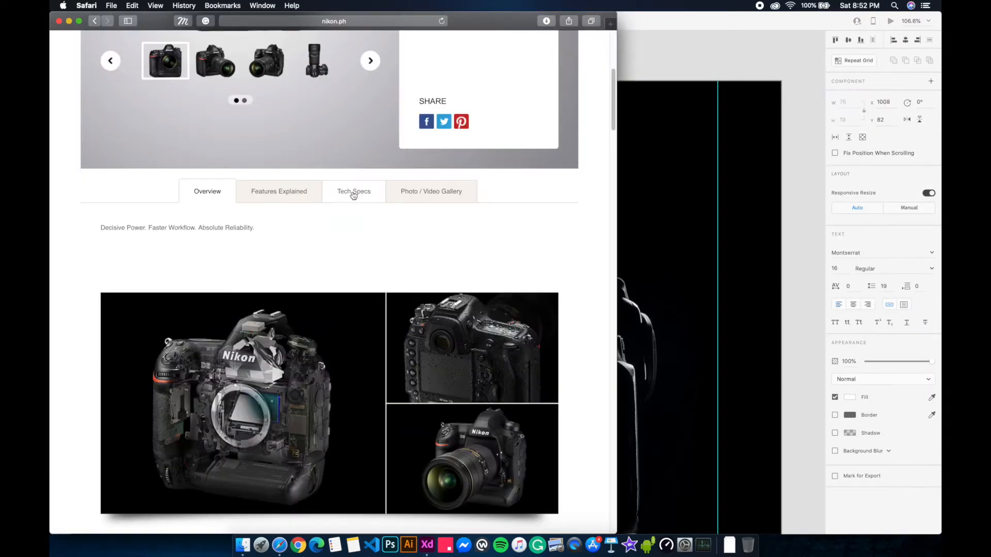
key("super+Tab")
left_click_drag(334, 130, 392, 130)
double_click(390, 130)
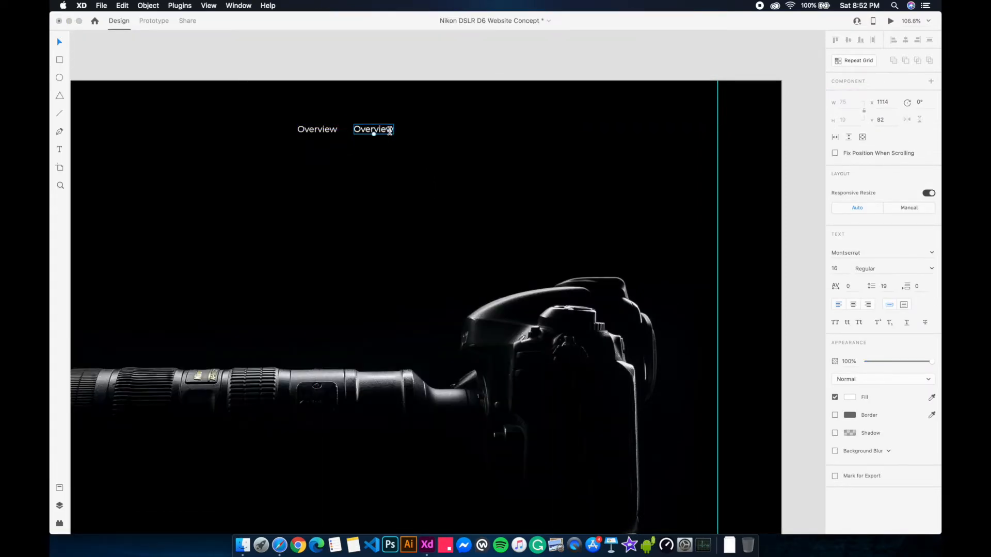
type("Features Explained")
key("Escape")
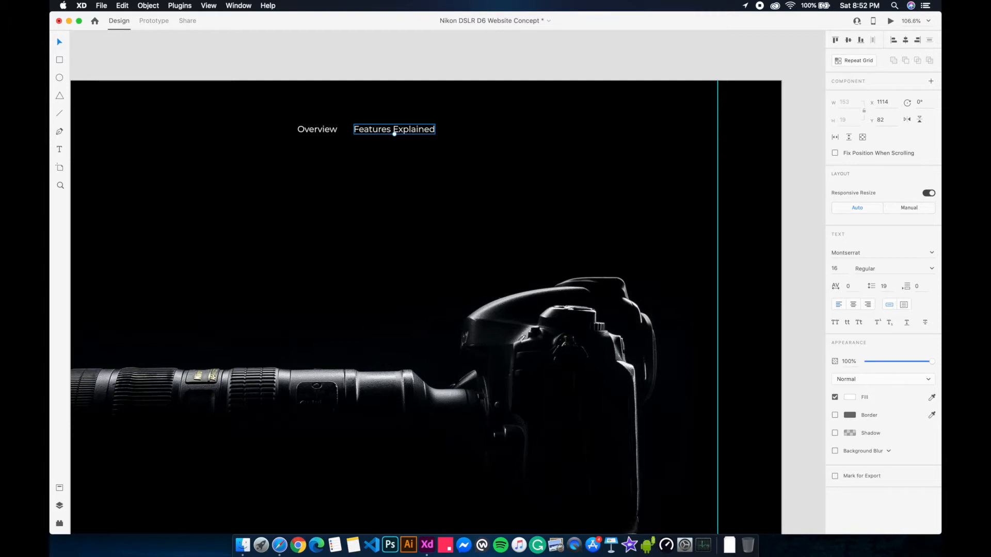
- Duplicate "Features Explained" at X 1291 and change the copy to "Tech Specs", checking the section name in Safari before returning to Adobe XD
left_click_drag(420, 133, 517, 135)
key("super+Tab")
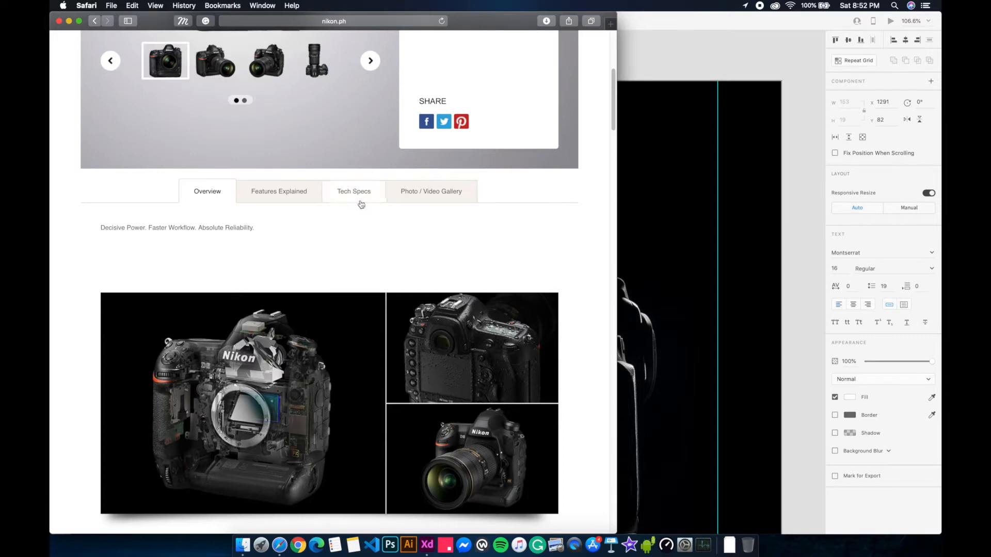
key("super+Tab")
key("Return")
type("Tech Specs")
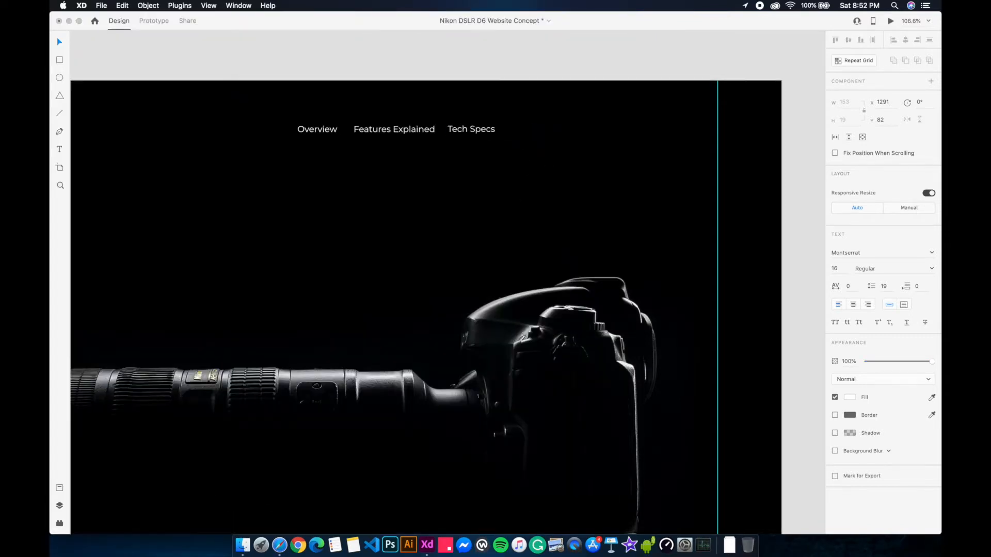
key("Escape")
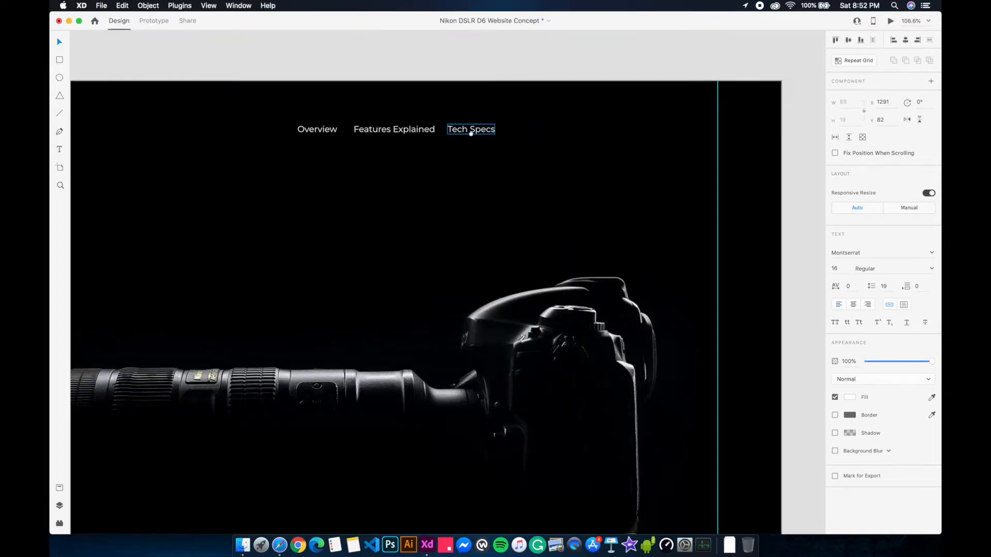
- Duplicate "Tech Specs" to its right at X 1424 and change the copy to "Photo / Video Gallery"
left_click_drag(478, 133, 556, 138)
double_click(555, 134)
type("Photo / Video Gallery")
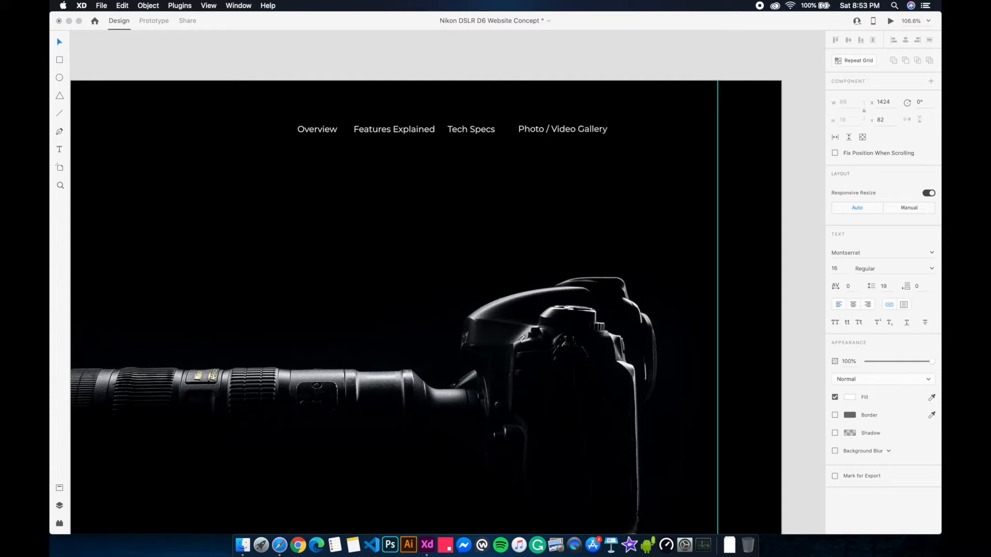
key("Escape")
left_click(564, 157)
- Draw a horizontal line about 36 px long just beneath the "Overview" menu item
left_click_drag(567, 168, 329, 193)
left_click(354, 196)
scroll(309, 145, "up", 5)
scroll(333, 201, "up", 5)
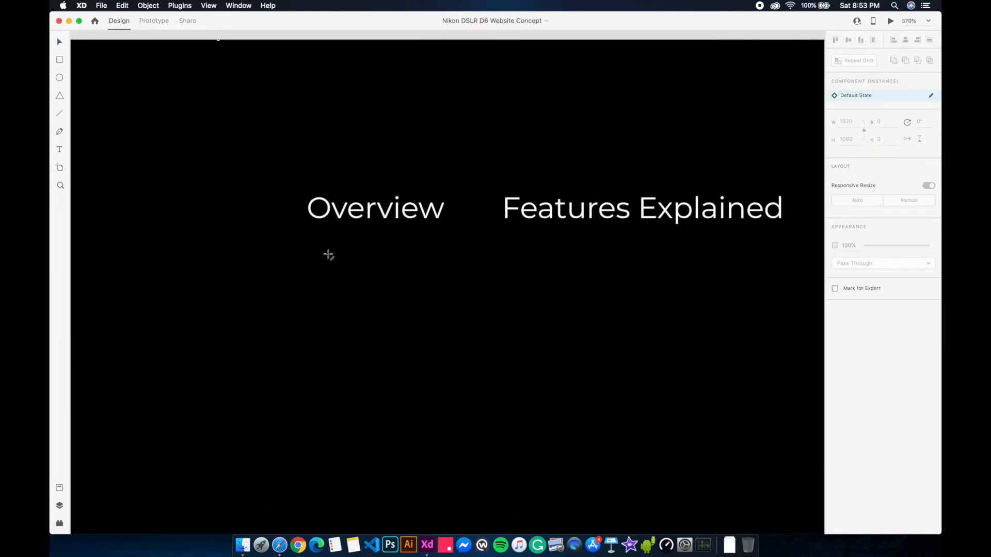
left_click(58, 113)
left_click_drag(337, 234, 403, 234)
left_click(395, 241)
left_click(403, 234)
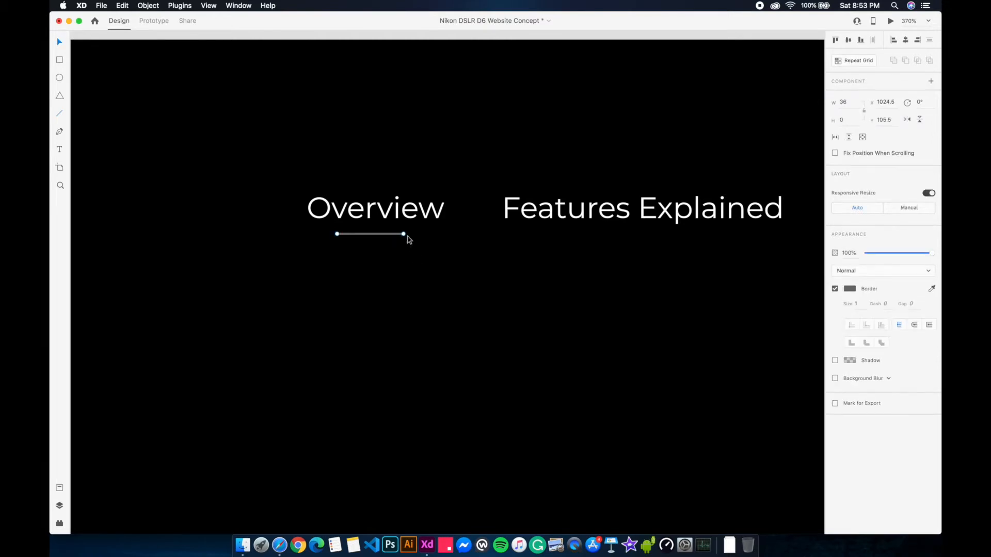
- Give the line under "Overview" a yellow border with size 2
left_click(852, 289)
left_click(760, 340)
type("2")
left_click(464, 279)
- Centre the yellow line horizontally under "Overview", set its Y position to 105 and nudge it down two steps
left_click_drag(367, 257, 438, 206)
left_click(904, 41)
left_click(389, 239)
double_click(388, 235)
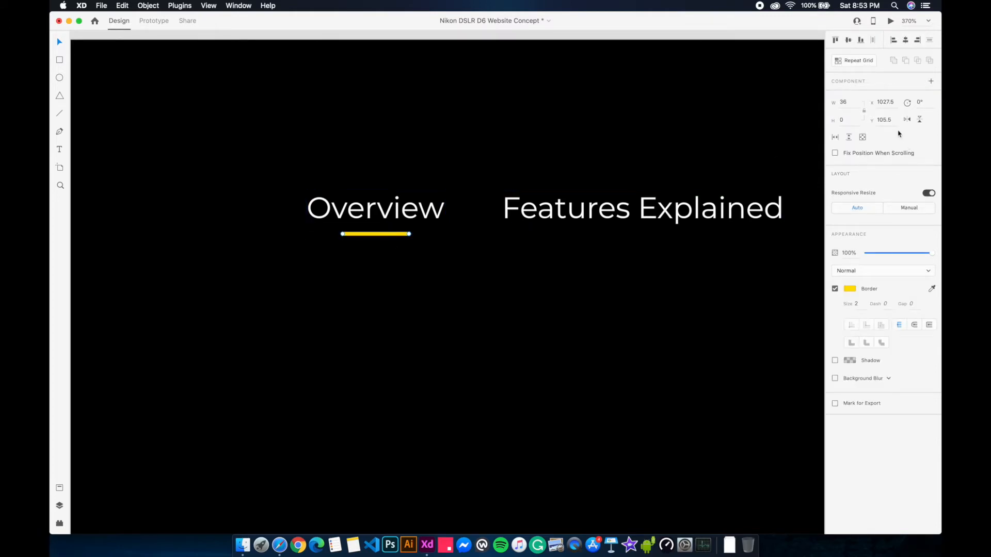
type("105")
key("Return")
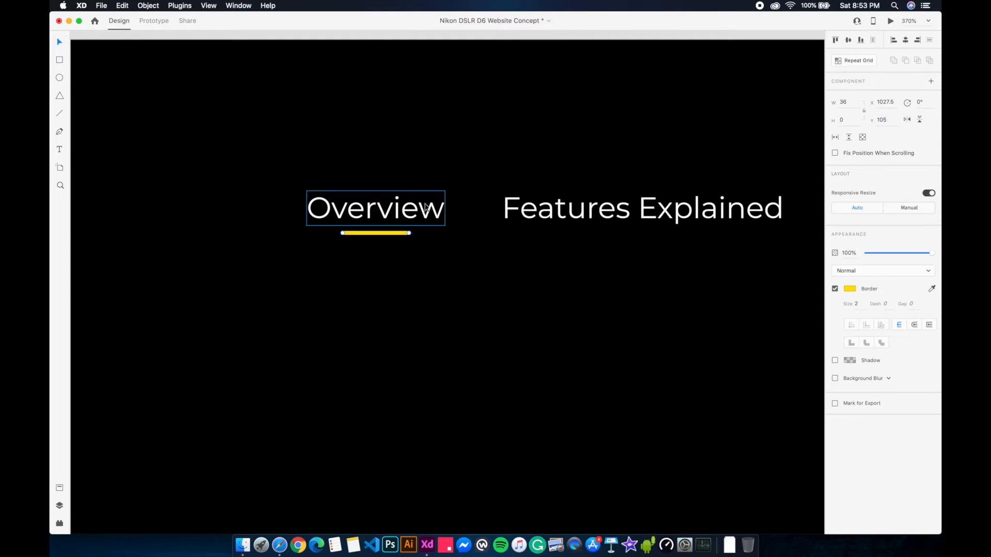
key("Down")
key("Down")
- Group the "Overview" text with its yellow underline
left_click_drag(389, 154, 389, 315)
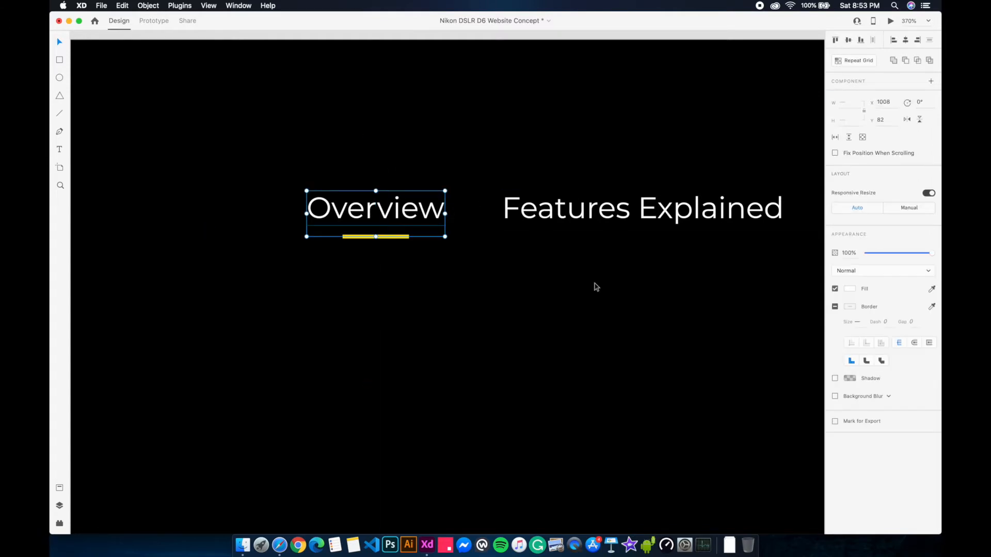
key("super+g")
left_click(508, 330)
- Space the four menu items 30 px apart horizontally with the Spacer plugin and save the document
scroll(509, 330, "down", 5)
left_click_drag(614, 340, 431, 255)
left_click_drag(628, 261, 224, 179)
left_click(63, 523)
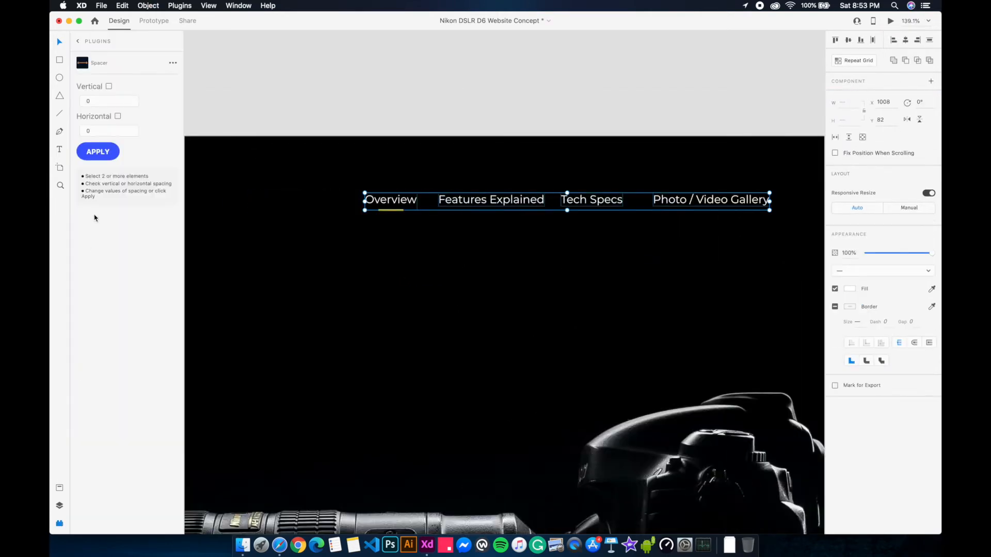
left_click(117, 130)
type("30")
left_click(593, 303)
left_click_drag(664, 283, 599, 259)
key("super+s")
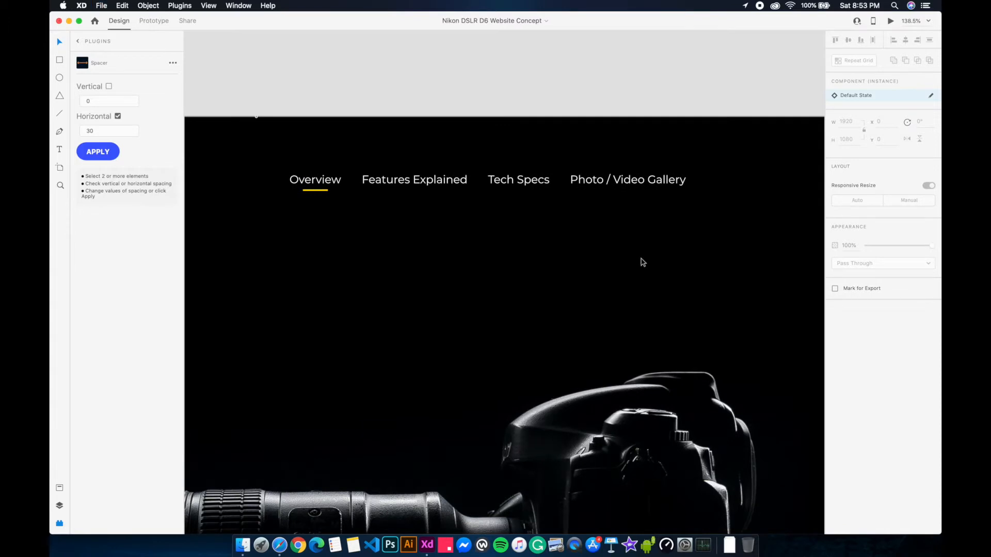
- Draw a rectangle about 178 by 64 px between the menu and the right guide, with corners rounded to 8
scroll(630, 250, "right", 10)
key("r")
left_click_drag(530, 171, 658, 215)
left_click_drag(651, 178, 652, 180)
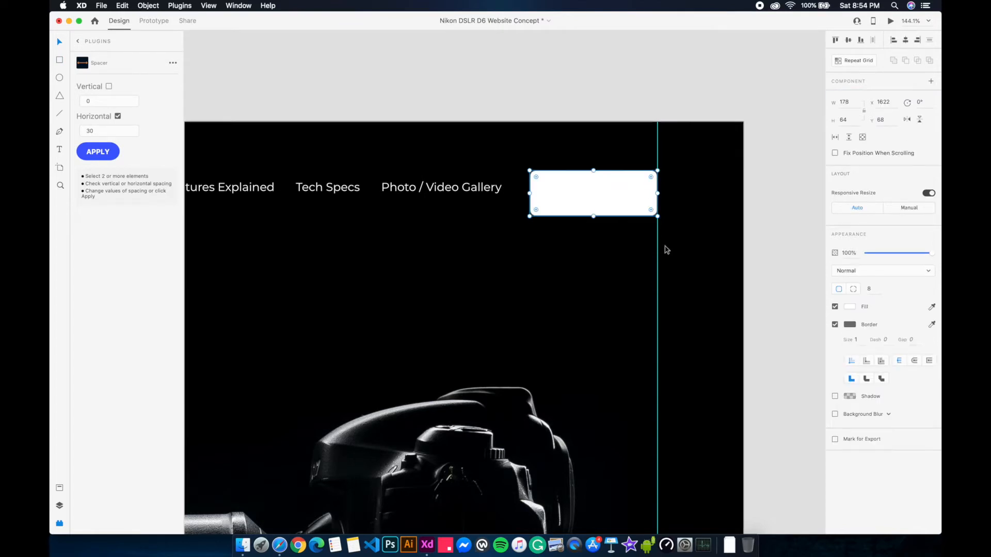
- Remove the rounded rectangle's border and fill it with the saved yellow swatch
left_click(834, 324)
left_click(849, 307)
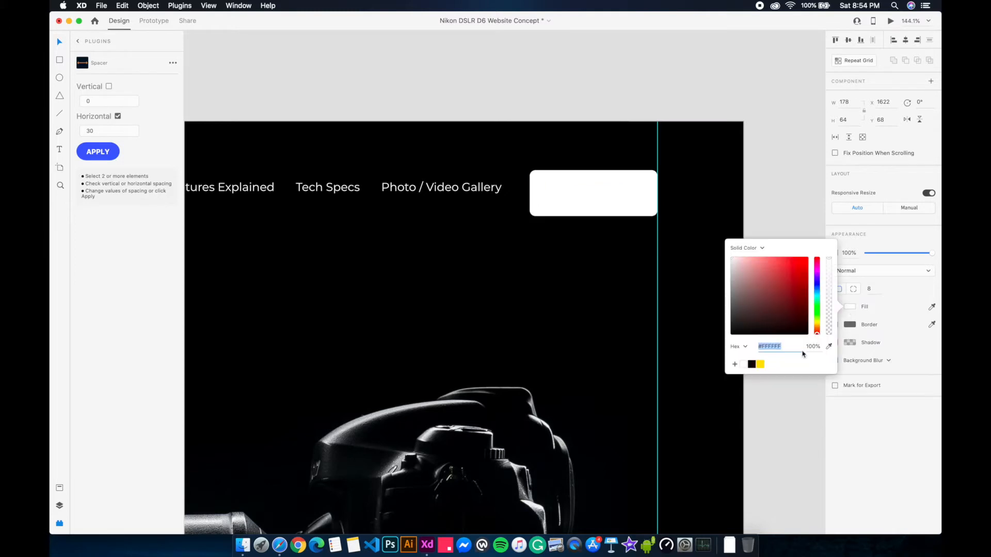
left_click(763, 367)
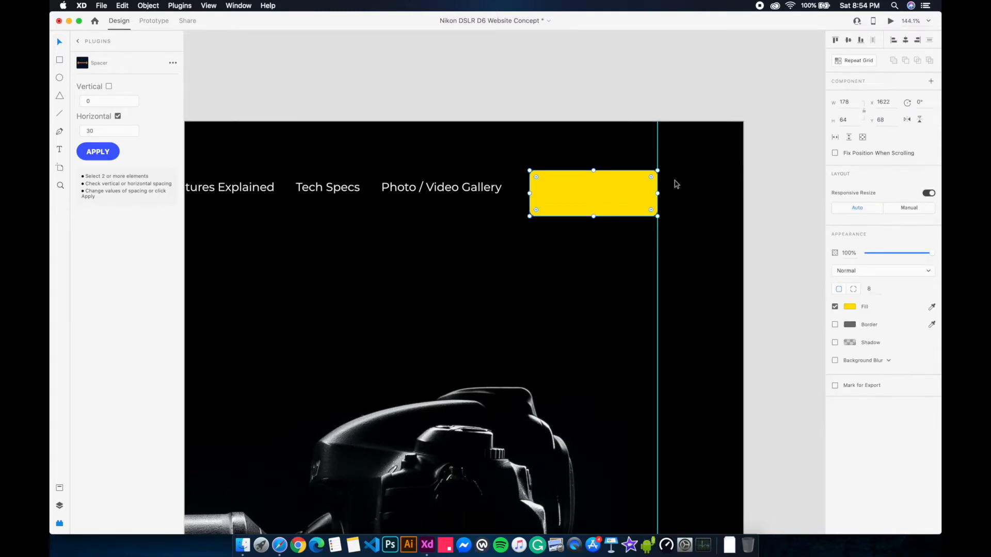
- Resize the yellow rectangle to 120 px wide and 50 px high
left_click(844, 102)
key("super+a")
key("Tab")
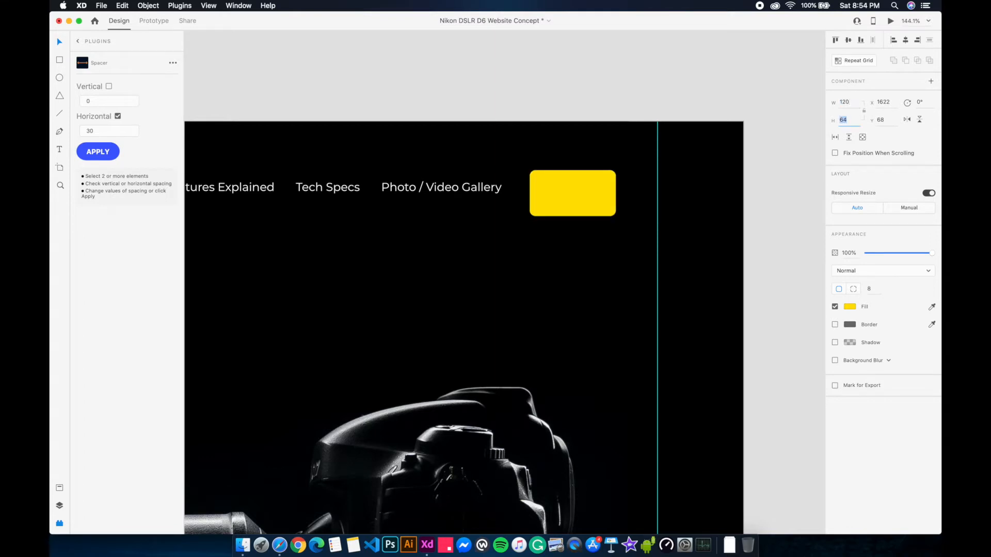
type("50")
key("Return")
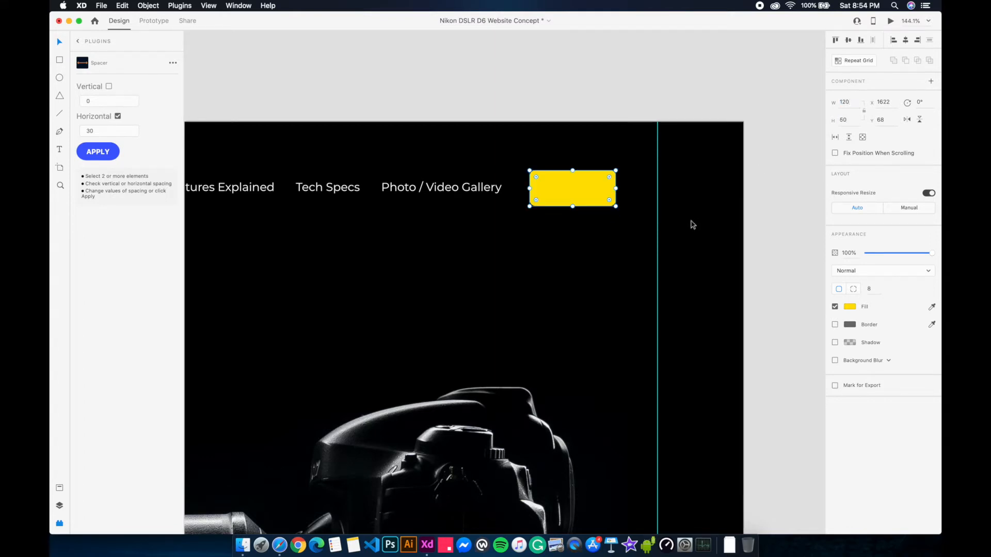
- Duplicate the "Photo / Video Gallery" menu text onto the yellow rectangle and bring the copy to the front
left_click(551, 258)
left_click_drag(478, 186, 583, 191)
key("shift+super+]")
scroll(584, 191, "up", 5)
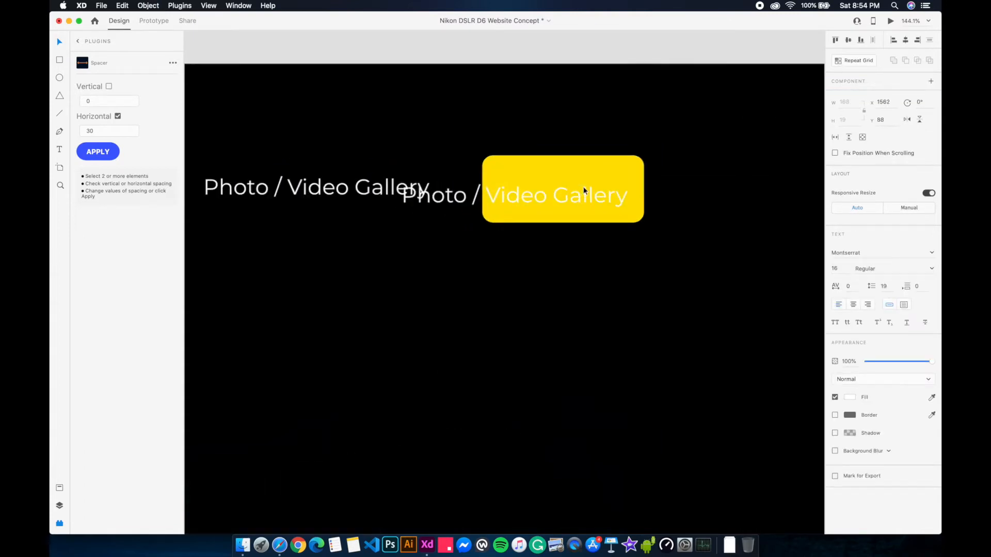
- Set the copied menu text to SemiBold and fill it with the saved black swatch
scroll(584, 191, "right", 2)
scroll(584, 191, "up", 1)
left_click(881, 270)
type("SemiBold")
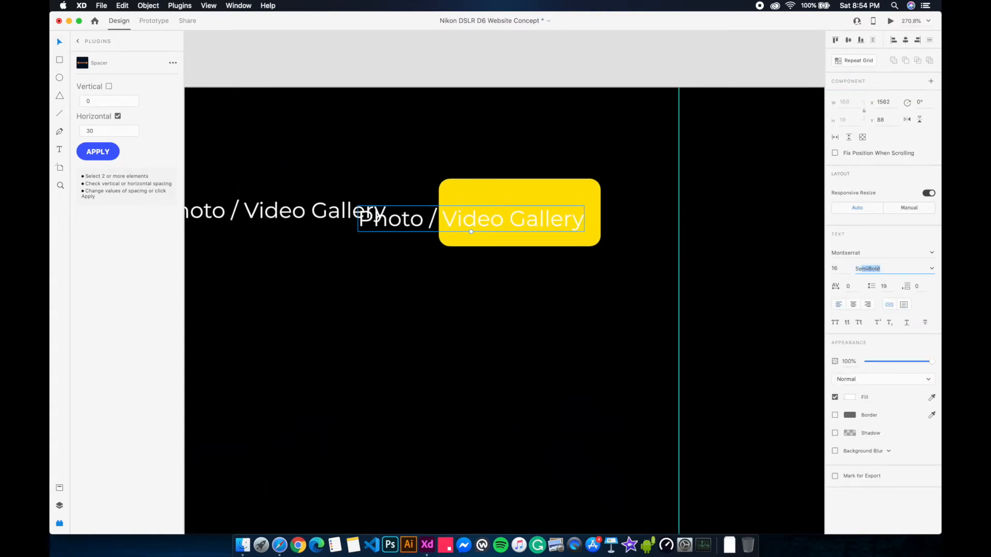
key("Return")
left_click(849, 401)
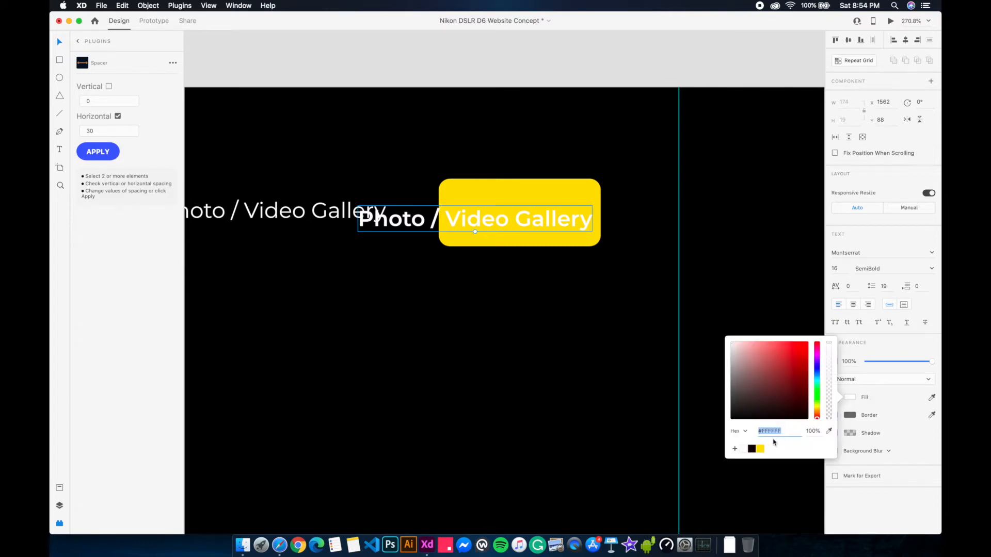
left_click(750, 453)
- Change the copied text to "Buy" and place it on the yellow rectangle
left_click(543, 238)
double_click(542, 219)
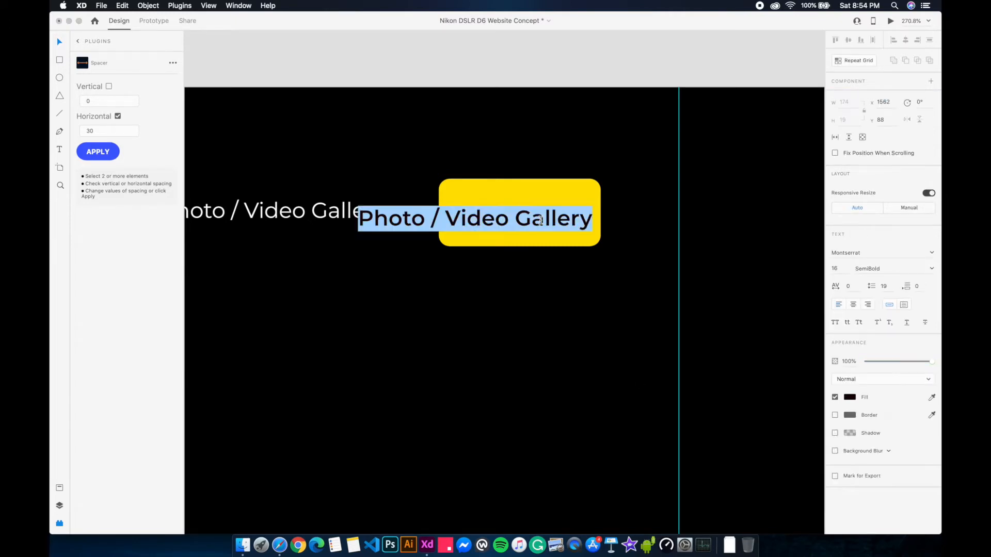
type("BUY")
key("Escape")
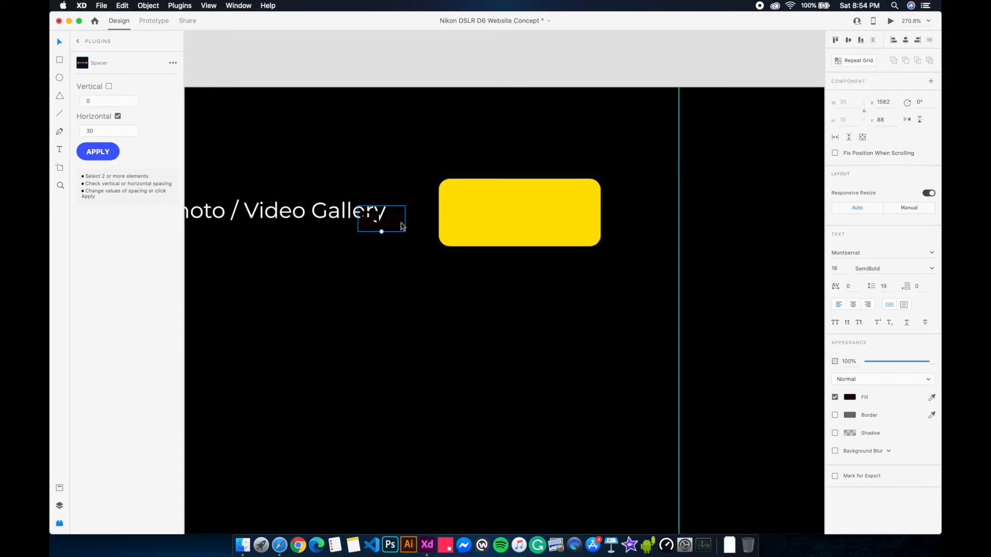
left_click_drag(394, 226, 538, 215)
double_click(537, 215)
type("Buy")
key("Escape")
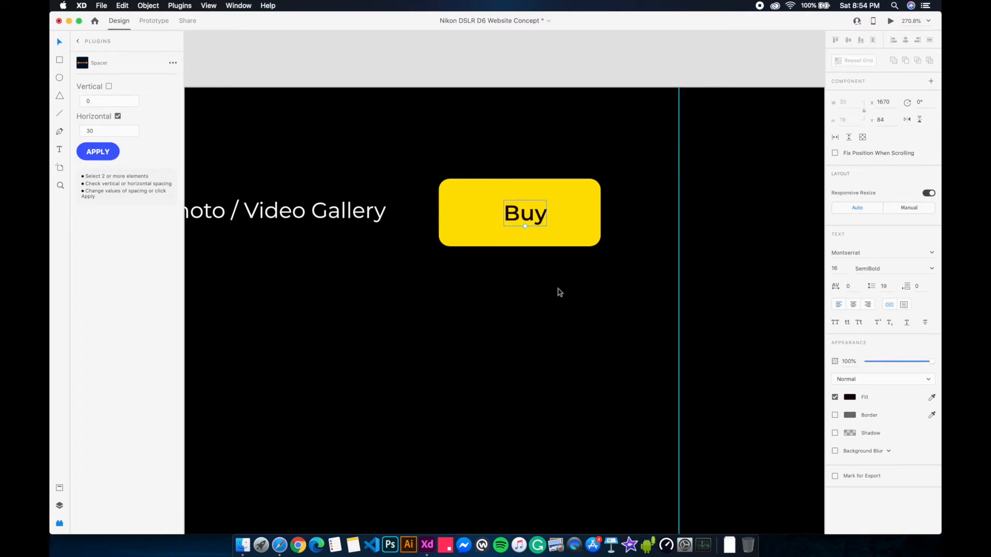
- Align the "Buy" text with the centre of the yellow rectangle
left_click_drag(559, 302, 497, 197)
left_click(906, 41)
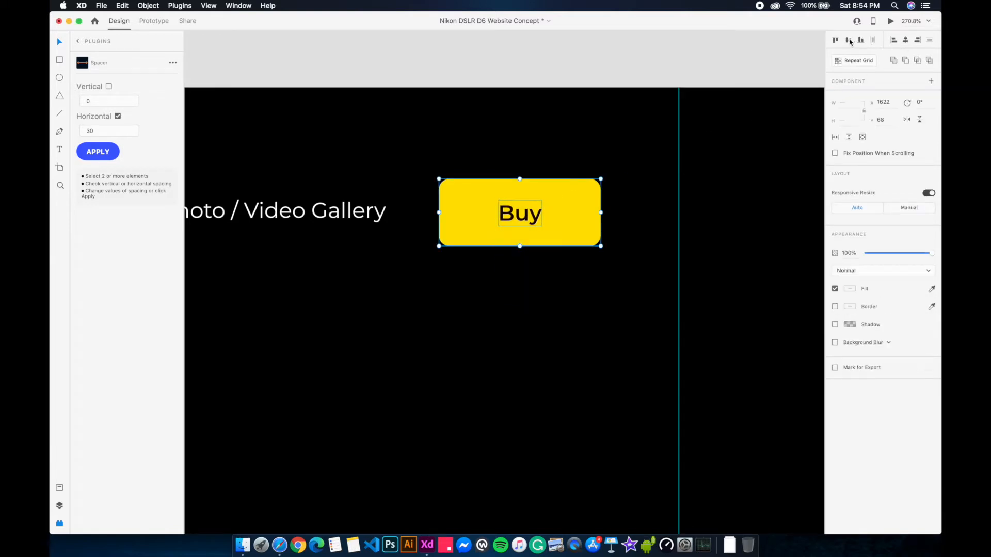
left_click_drag(553, 312, 476, 163)
left_click(583, 290)
- Space the menu items and the yellow Buy button 30 px apart horizontally with the Spacer plugin
scroll(585, 294, "down", 8)
left_click_drag(665, 254, 266, 195)
left_click(100, 157)
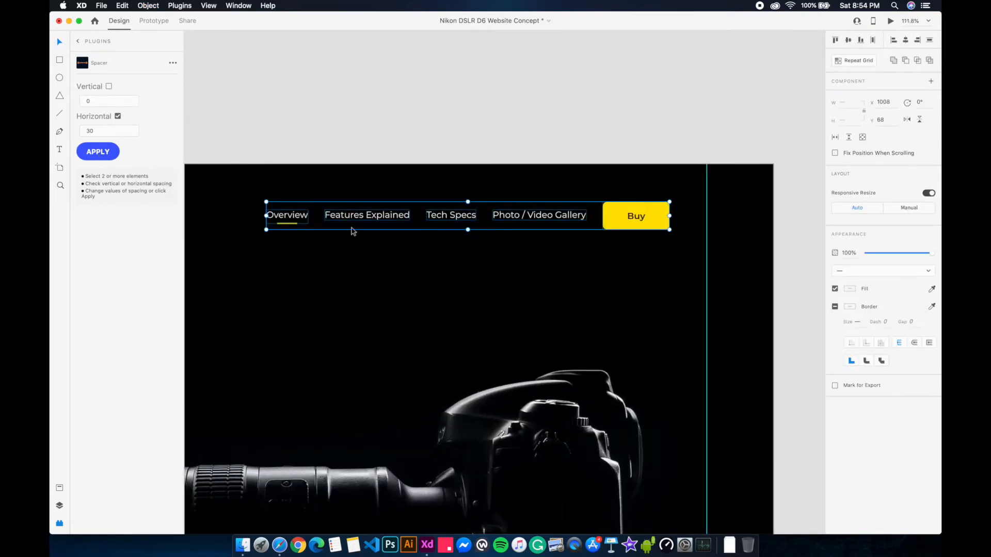
left_click_drag(645, 276, 555, 201)
left_click(609, 248)
- Group the menu with the Buy button, move the group against the right guide, and close the Spacer plugin
left_click(642, 217)
left_click_drag(642, 219, 643, 217)
left_click_drag(645, 262, 310, 202)
key("super+g")
left_click_drag(636, 218, 672, 218)
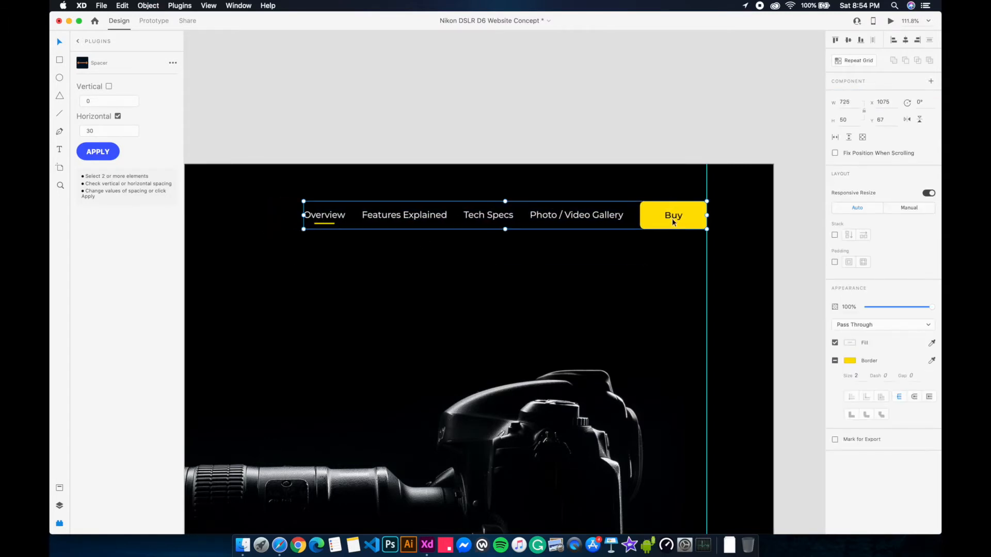
left_click(58, 525)
- Align the logo, brand text and menu group along their vertical middle
scroll(334, 312, "down", 4)
left_click_drag(391, 307, 598, 270)
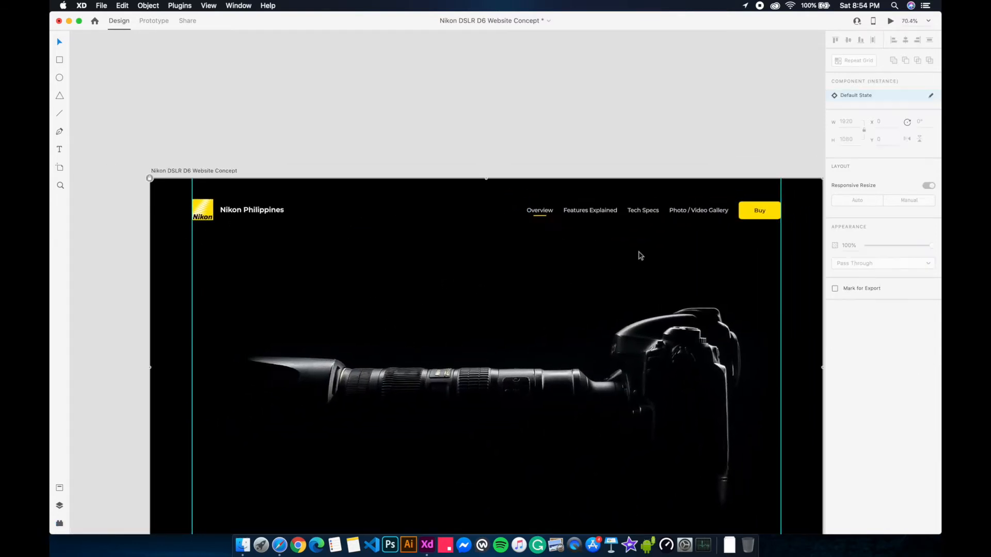
scroll(604, 254, "right", 5)
scroll(604, 254, "up", 1)
left_click_drag(707, 254, 155, 214)
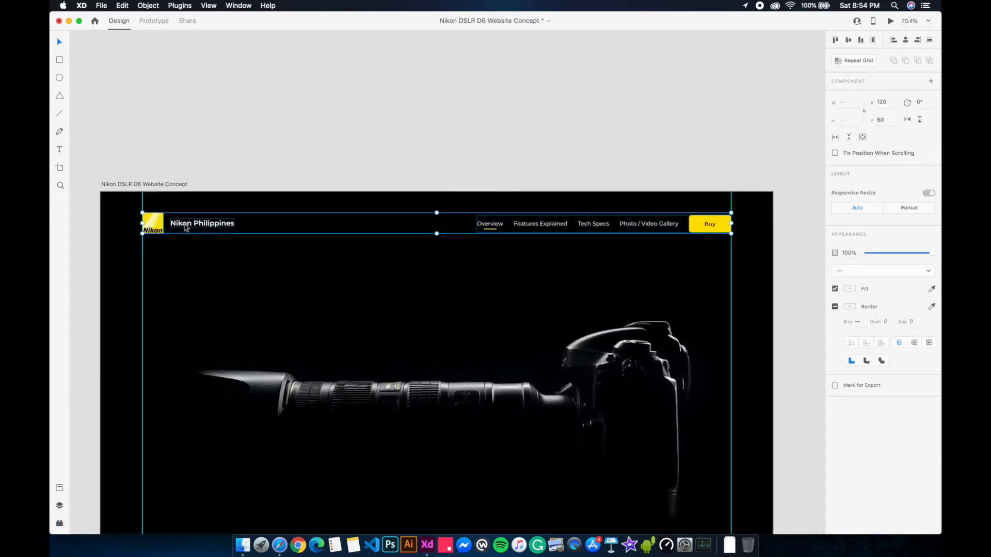
left_click(849, 40)
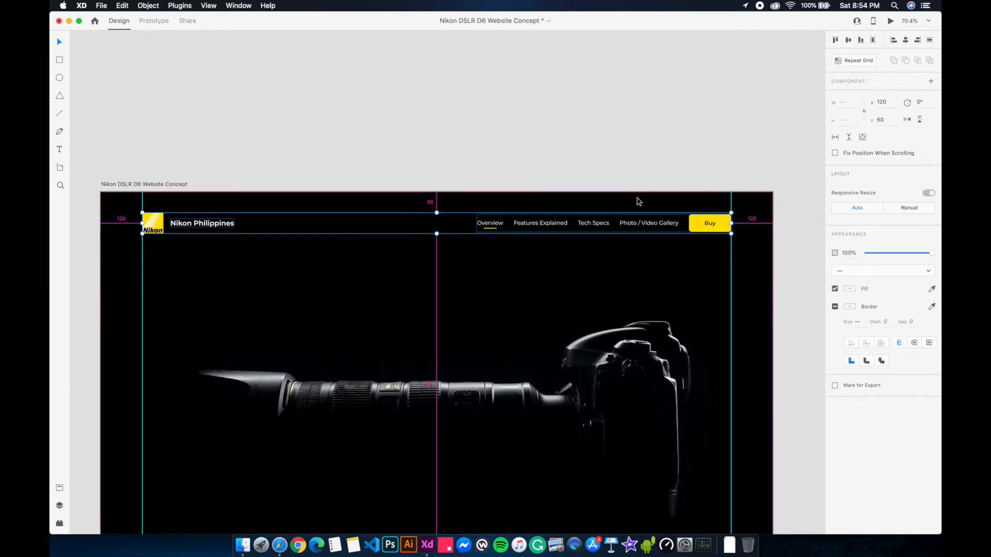
- Move the whole header row up closer to the artboard's upper edge and save the document
left_click(590, 277)
left_click_drag(590, 277, 592, 243)
left_click_drag(722, 220, 158, 174)
left_click_drag(252, 221, 175, 217)
left_click(352, 266)
scroll(413, 232, "down", 3)
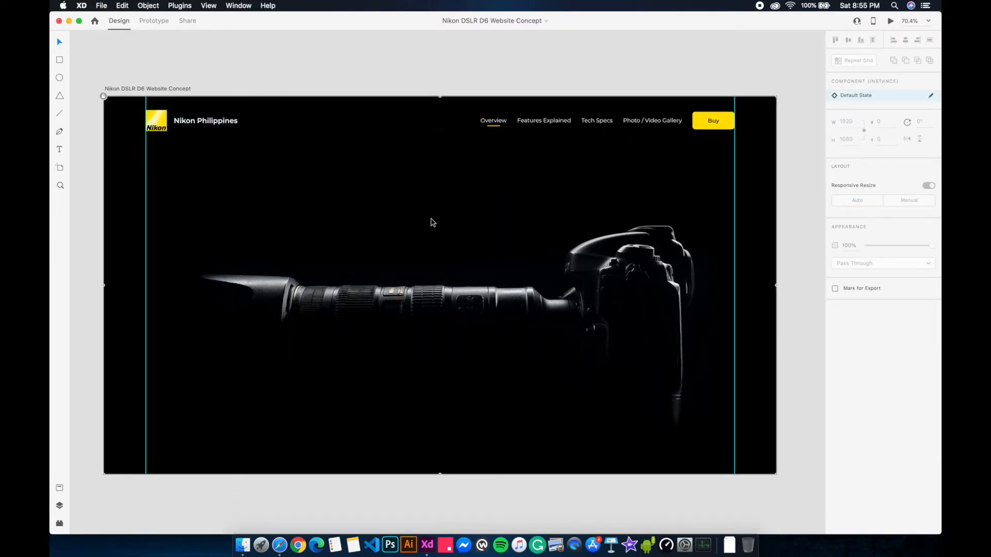
left_click(461, 79)
scroll(490, 170, "down", 1)
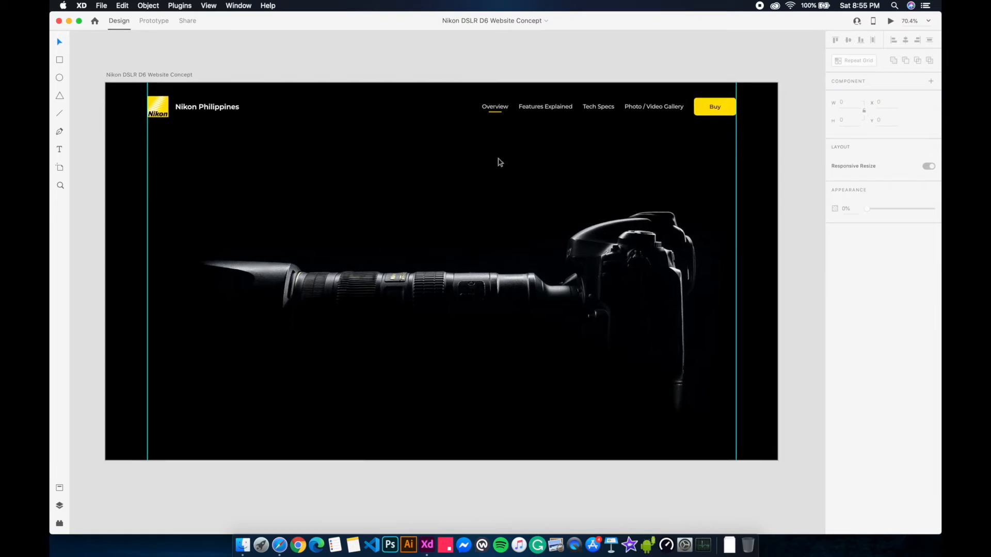
- Duplicate the "Features Explained" text into the empty area below the header and centre-align its text
left_click(545, 115)
double_click(546, 108)
left_click(548, 126)
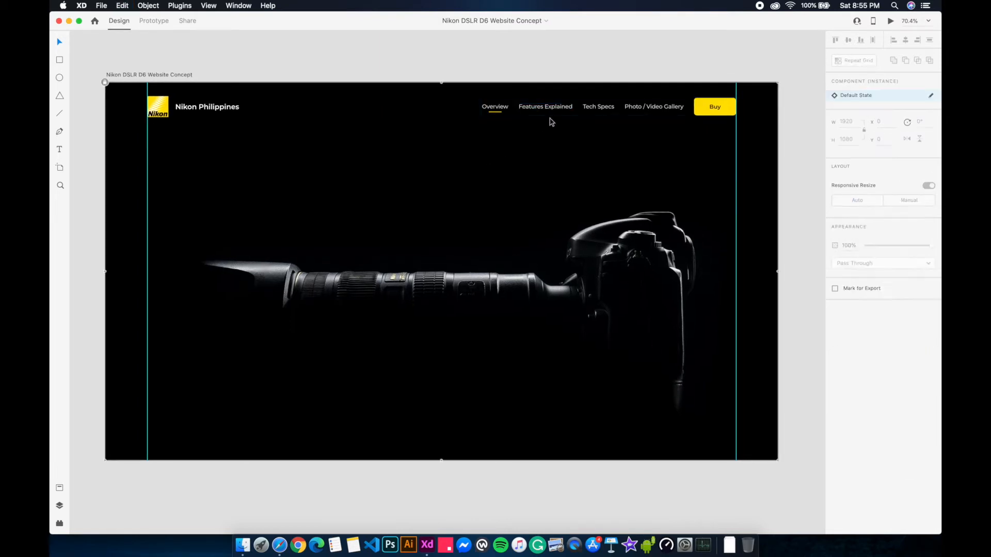
double_click(556, 110)
left_click_drag(556, 111, 442, 158)
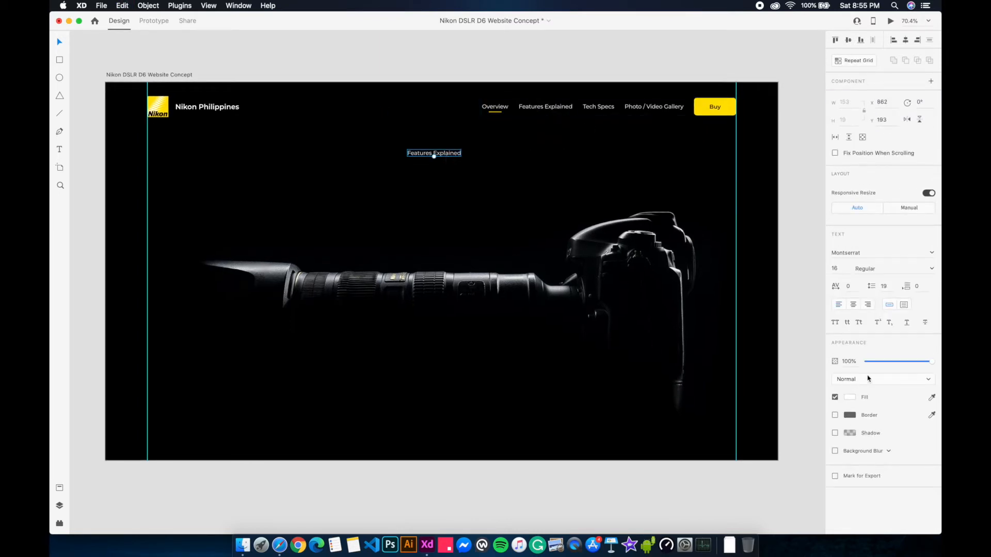
left_click(854, 308)
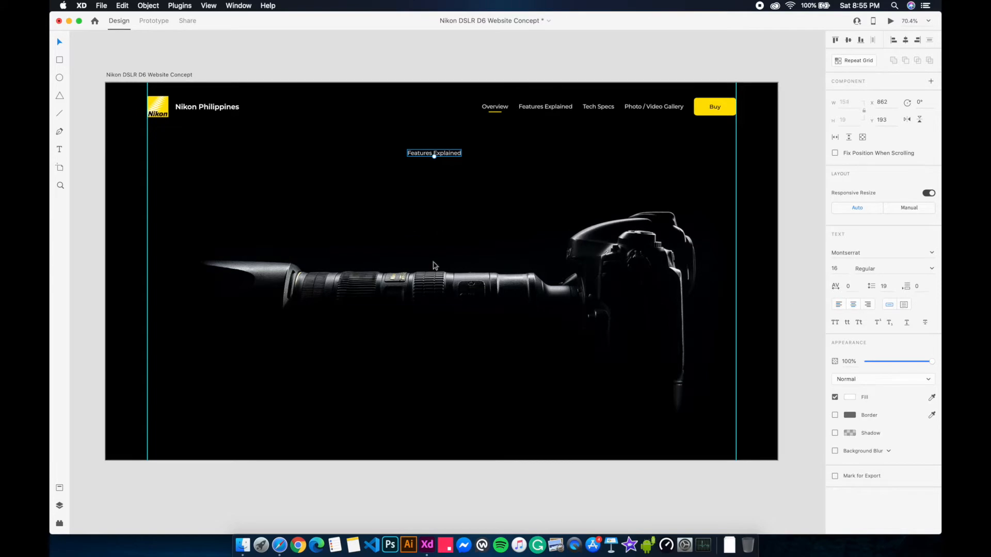
- Replace the duplicated text with the heading "NEVER LOSE FOCUS" copied from the nikon.ph page in Safari
left_click(279, 545)
scroll(316, 275, "down", 10)
scroll(316, 275, "down", 5)
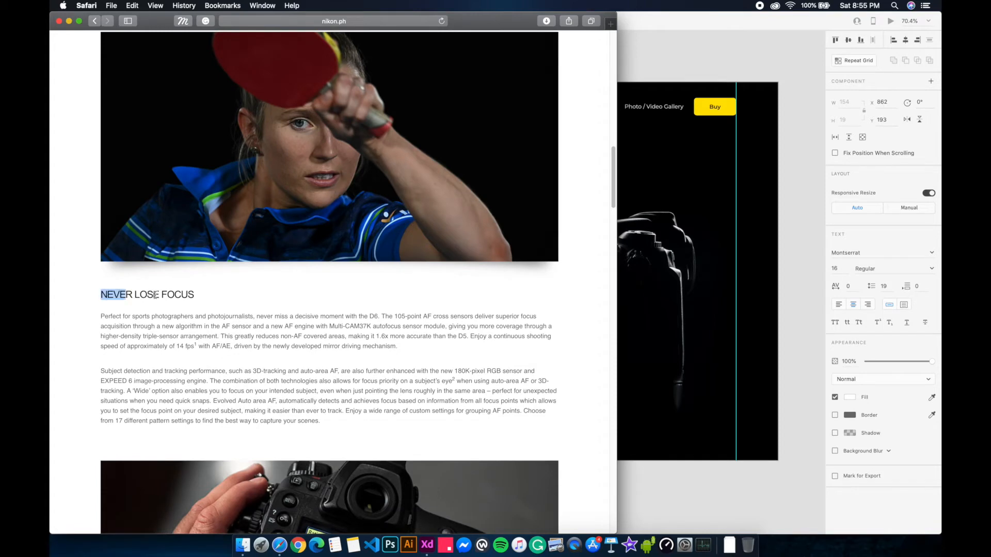
left_click_drag(155, 295, 218, 295)
key("super+c")
key("super+Tab")
key("super+a")
key("super+v")
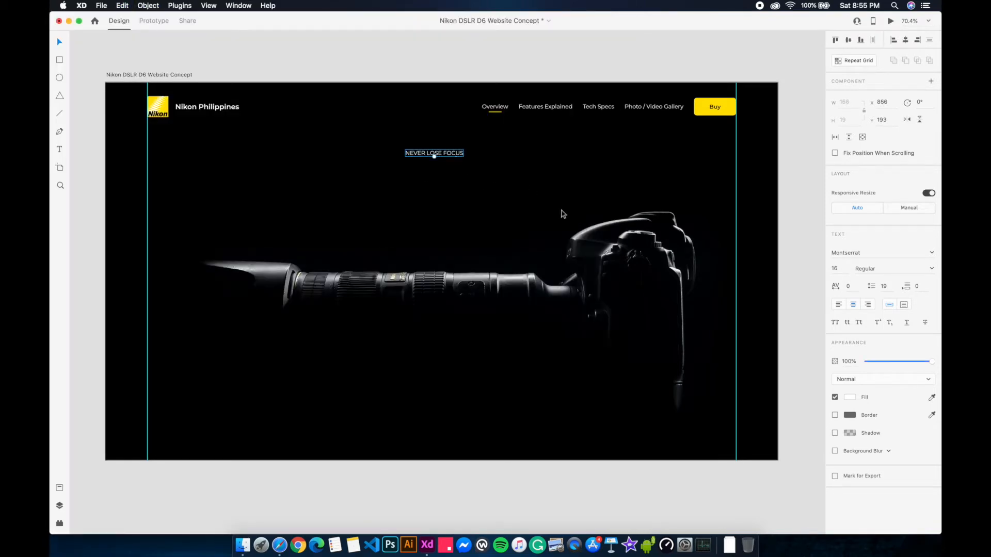
key("Escape")
- Set the "NEVER LOSE FOCUS" text to title case and move it down to about Y 259
left_click(434, 154)
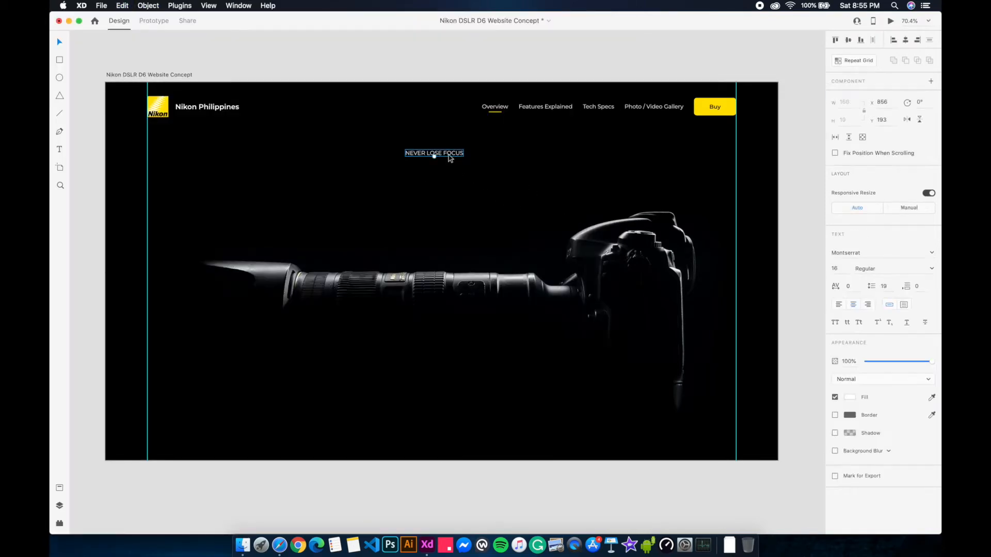
left_click(859, 323)
left_click(442, 188)
left_click_drag(449, 159, 452, 182)
- Duplicate the headline below itself and replace the copy's text with "Up Your Game" from the nikon.ph page in Safari
key("super+Tab")
scroll(353, 247, "down", 10)
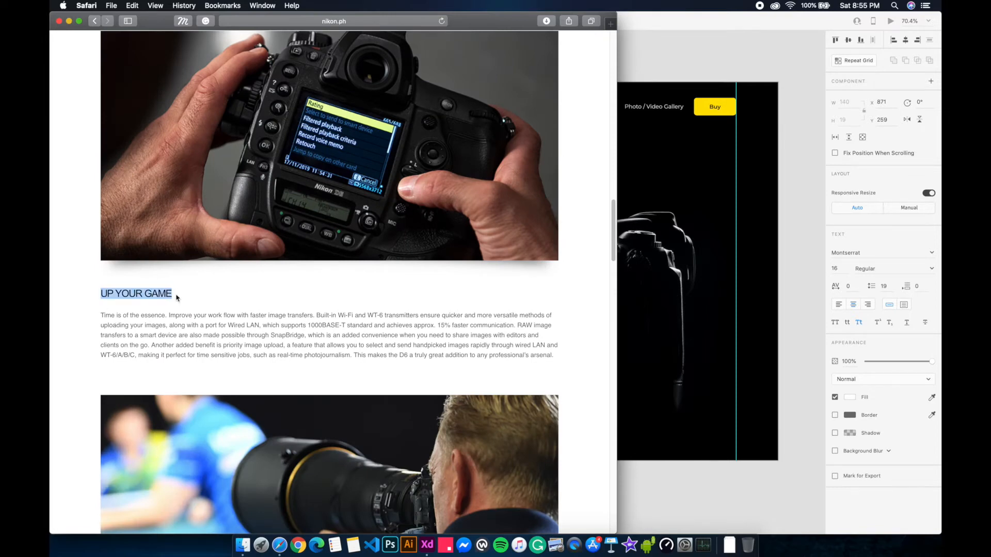
key("super+Tab")
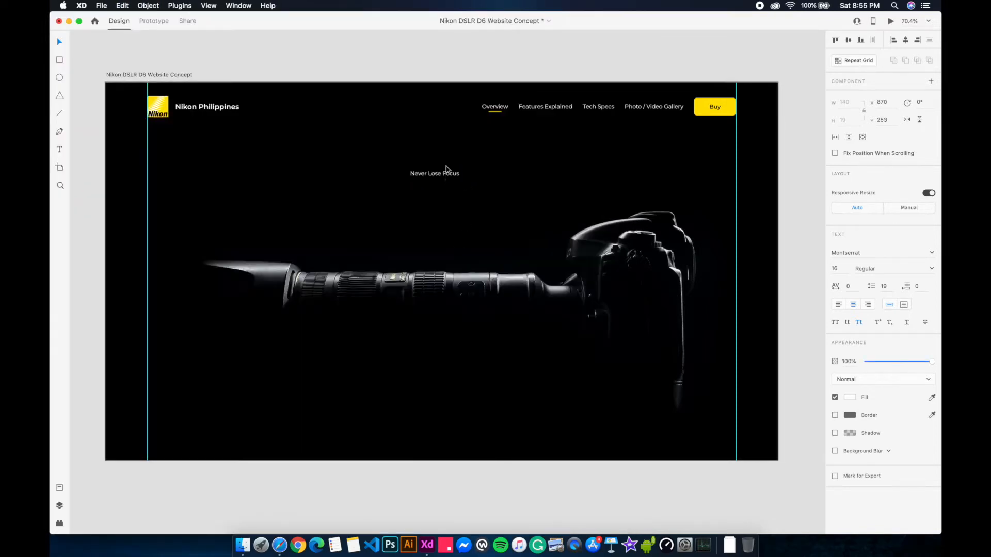
left_click(434, 169)
left_click(452, 178)
left_click_drag(451, 178, 452, 199)
double_click(450, 198)
key("Escape")
key("Escape")
- Duplicate the "Up Your Game" line directly below itself as a third headline line
left_click(441, 207)
left_click_drag(441, 207, 441, 229)
left_click(501, 227)
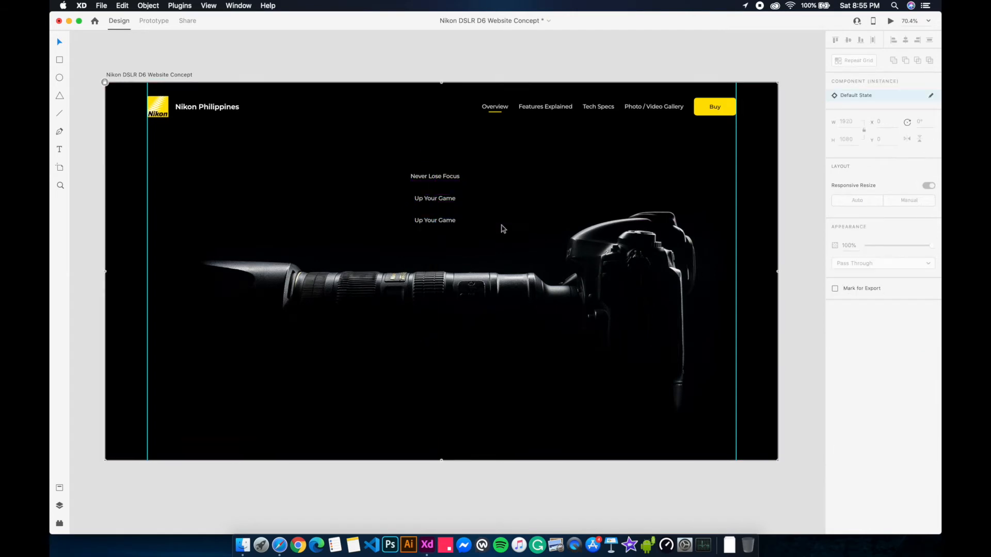
- Replace the lowest line's text with "Right On Target" from the nikon.ph page in Safari and save the document
key("super+Tab")
scroll(219, 321, "down", 6)
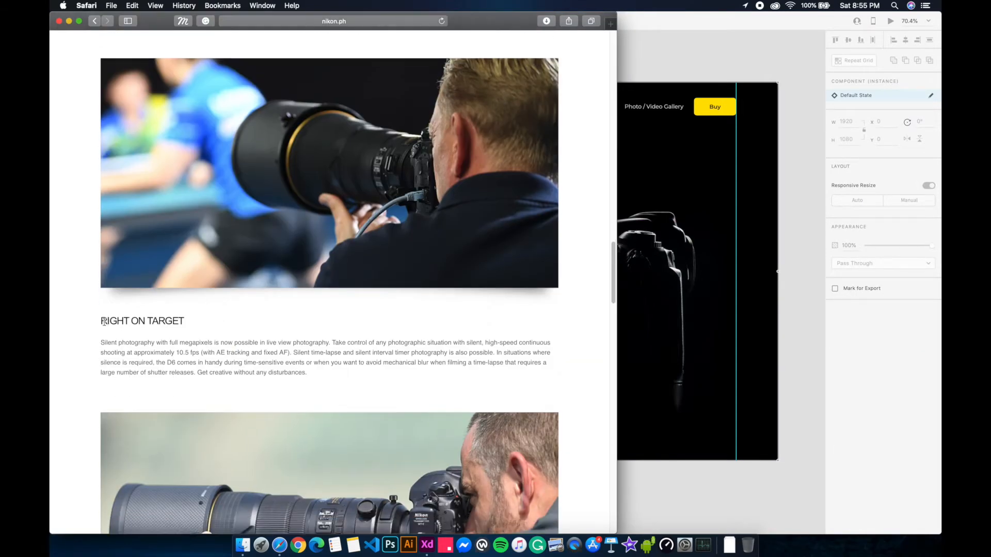
left_click_drag(142, 322, 182, 321)
key("super+Tab")
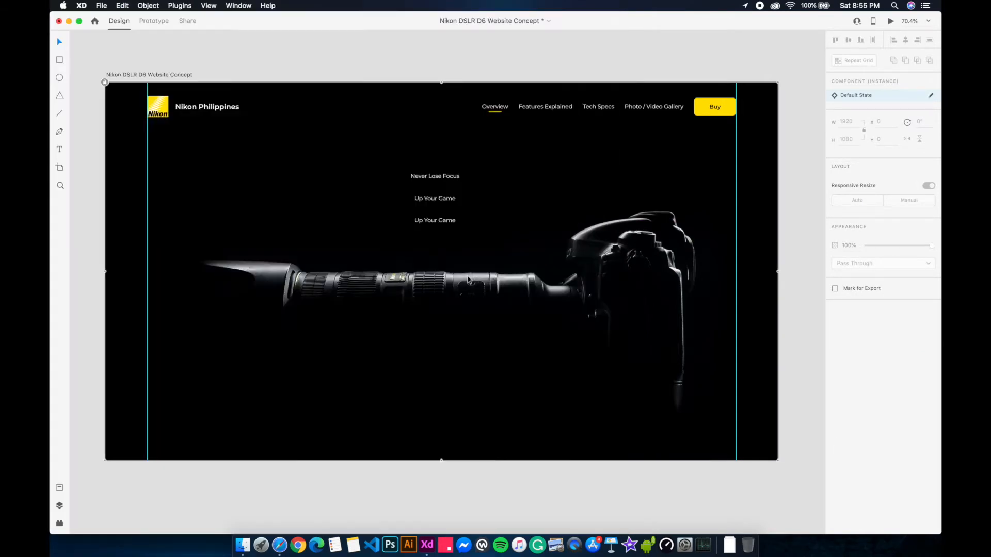
double_click(446, 222)
type("Right On Target")
left_click(496, 228)
scroll(454, 234, "up", 5)
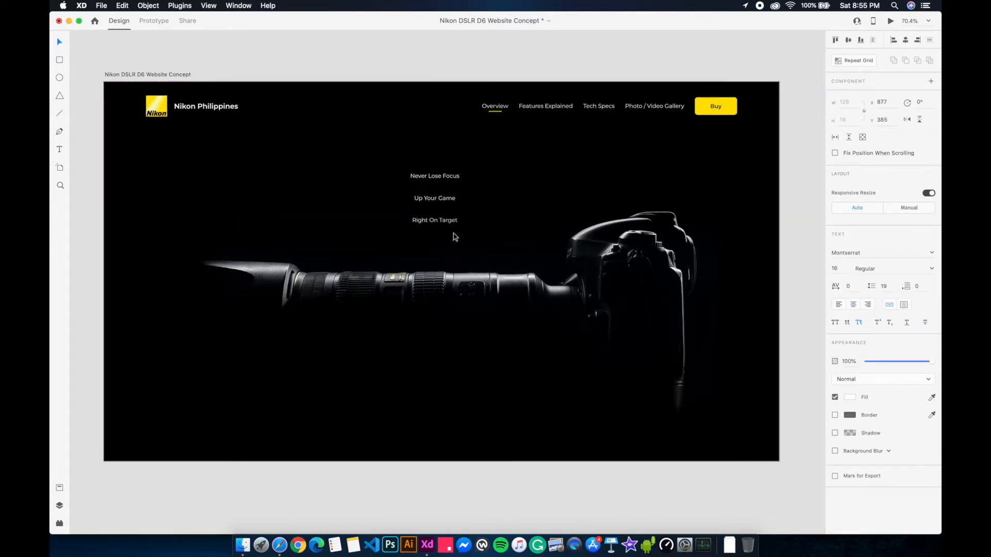
scroll(480, 243, "up", 5)
key("super+s")
- Set the "Never Lose Focus" text to size 30 in a lighter Montserrat weight
left_click(487, 194)
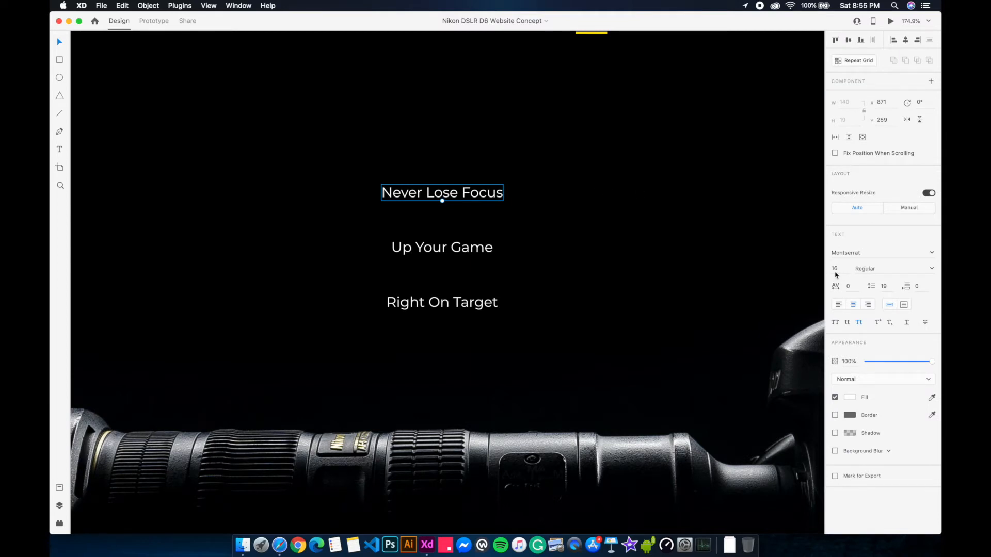
type("30")
key("Tab")
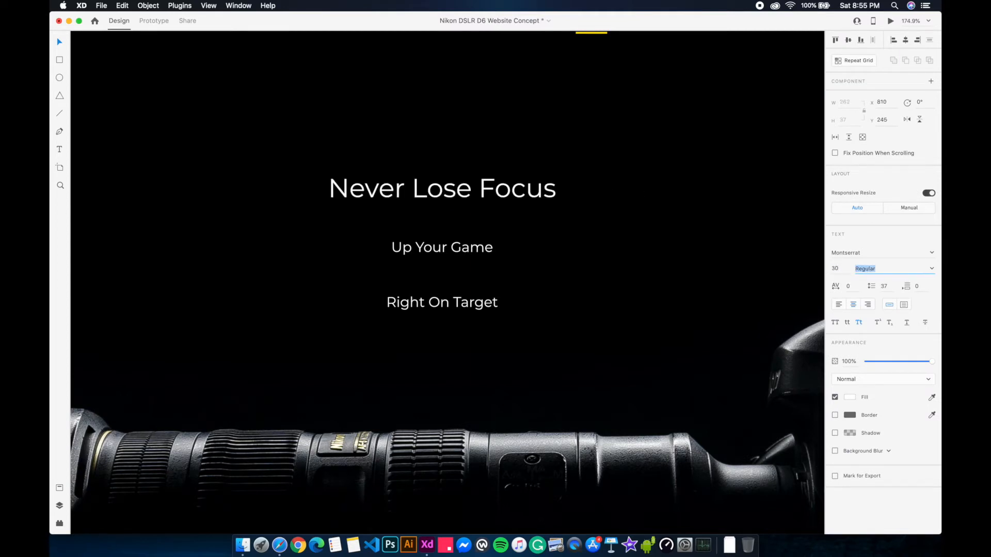
key("Return")
- Set the "Up Your Game" text to size 50 and Medium weight
left_click(492, 252)
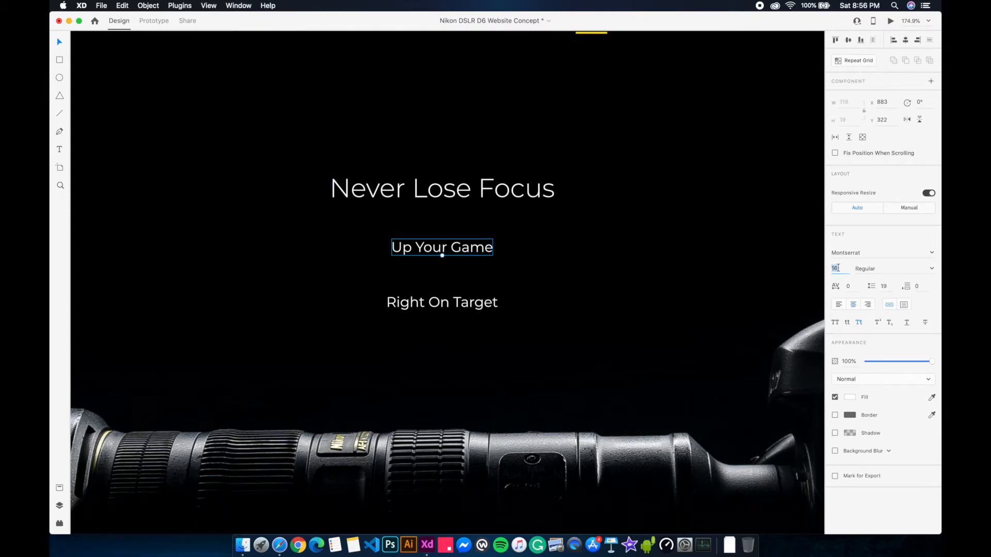
type("50")
key("Tab")
type("Medium")
key("Return")
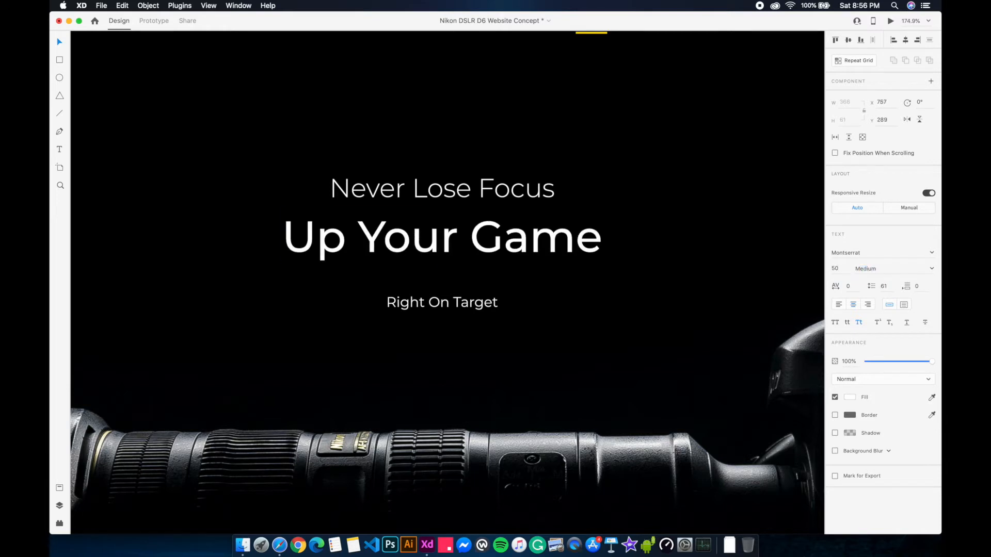
- Set the "Right On Target" text to size 60 and Bold weight
left_click(466, 306)
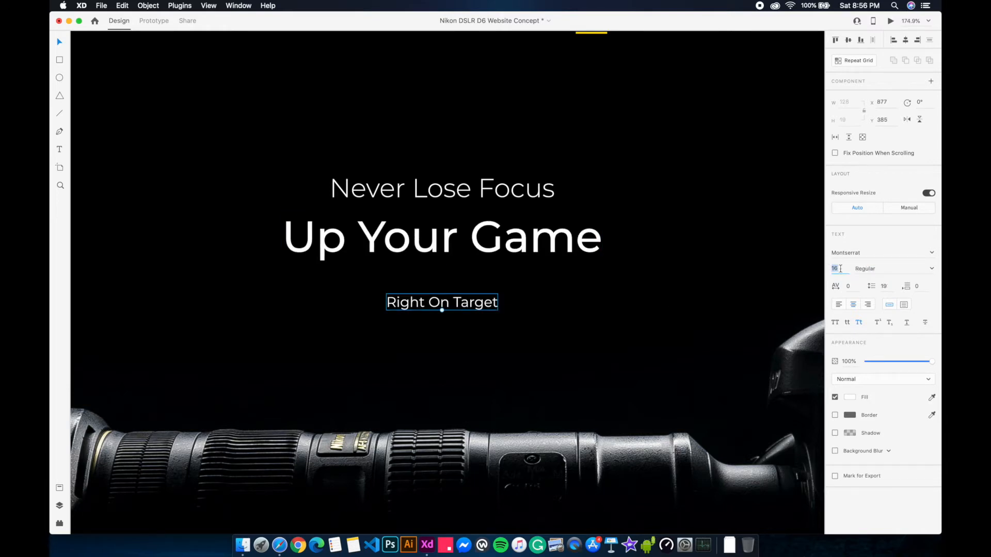
type("60")
key("Tab")
type("Bold")
key("Return")
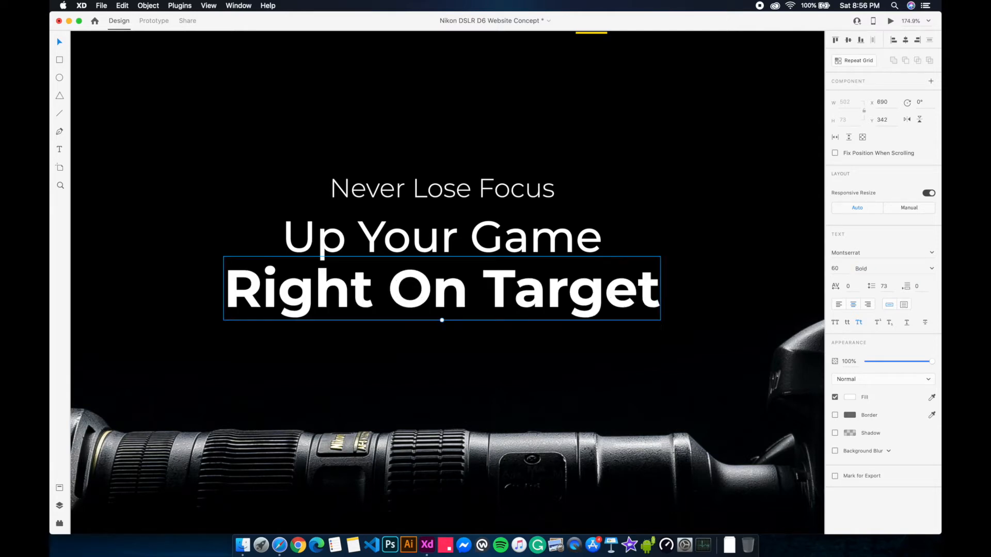
- Adjust the headline lines' spacing by moving "Right On Target" slightly down, away from "Up Your Game"
left_click(478, 368)
left_click_drag(473, 357, 446, 324)
scroll(444, 324, "down", 6)
scroll(446, 327, "up", 3)
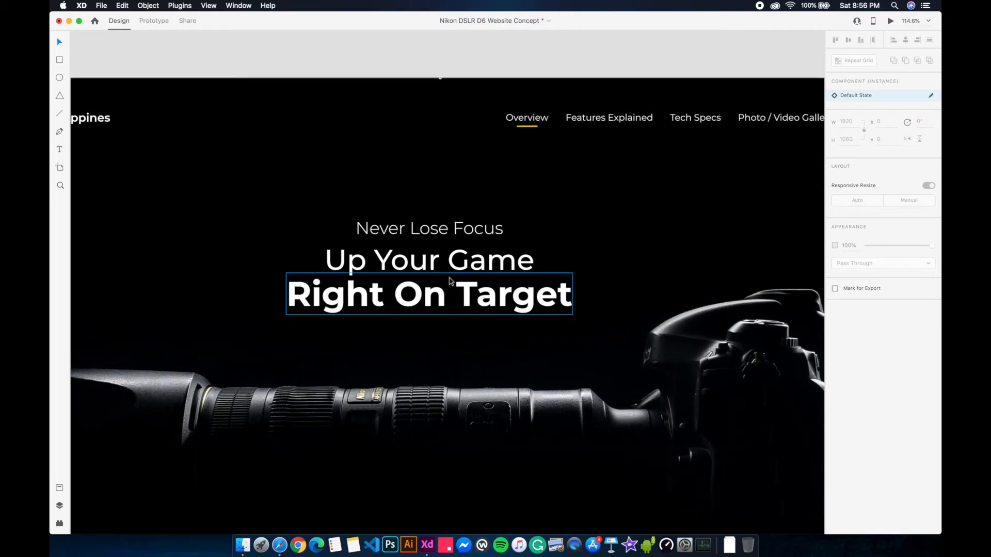
left_click(465, 253)
left_click(465, 298)
left_click_drag(465, 298, 465, 301)
- Set the vertical spacing between the three headline lines to 6 with the Spacer plugin
left_click_drag(457, 232, 470, 349)
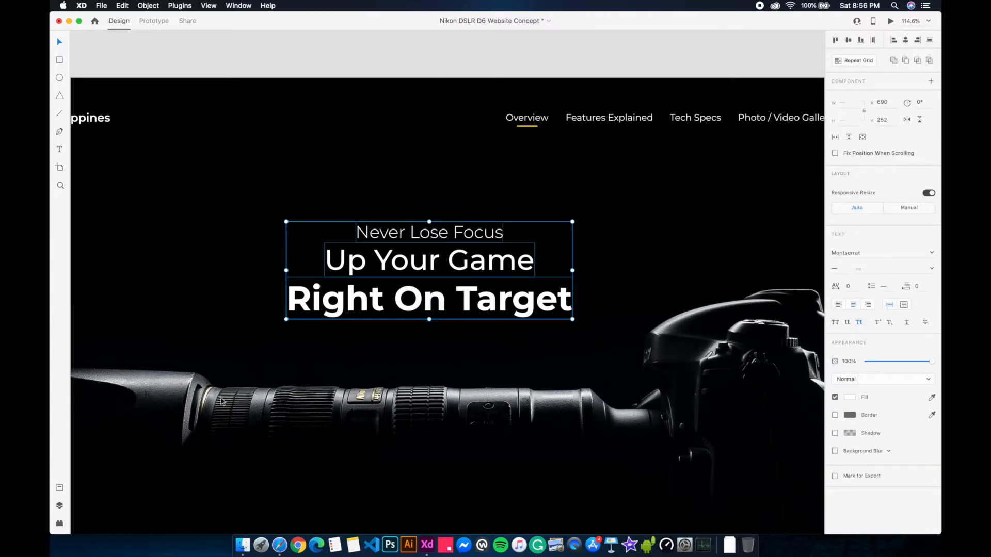
left_click(60, 525)
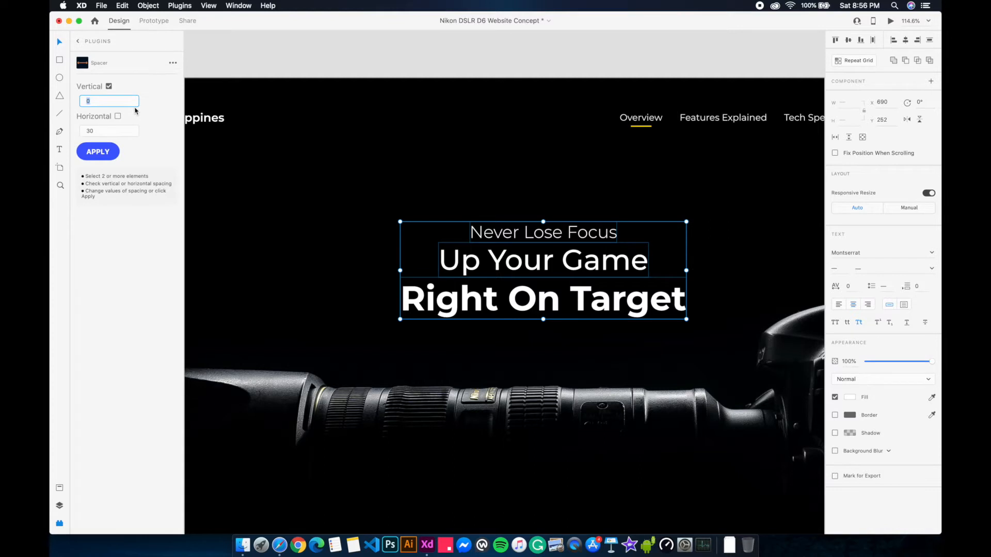
type("6")
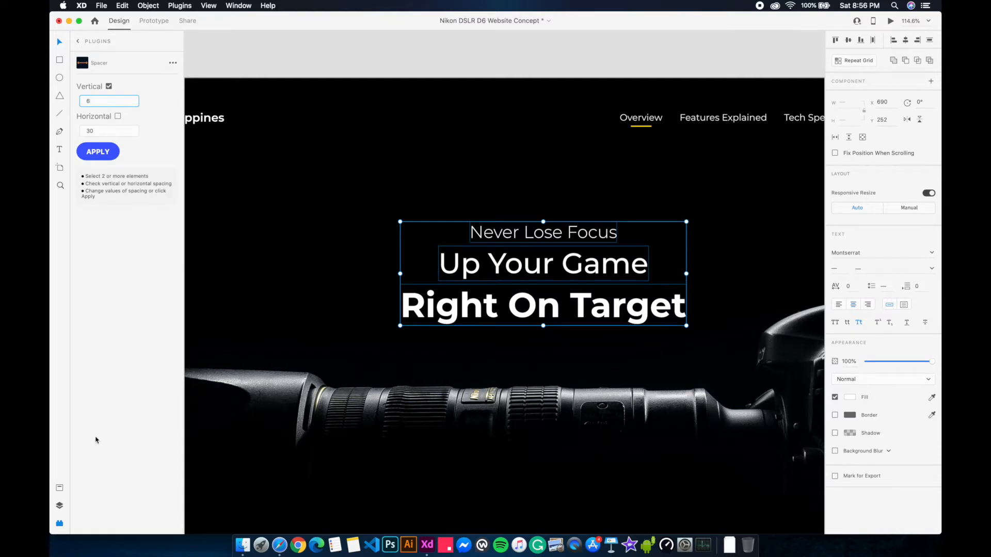
left_click(60, 525)
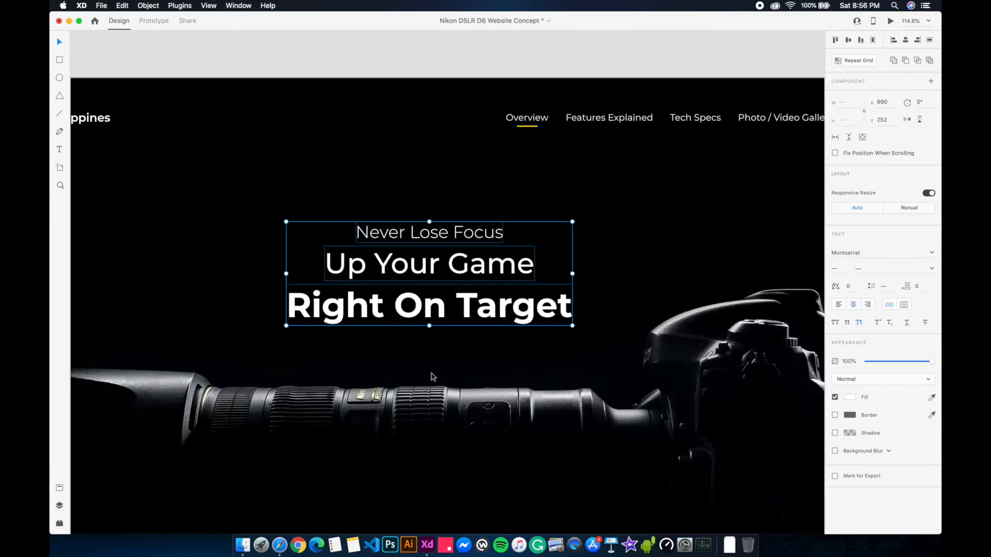
- Group the three headline lines and move the group up to Y 200
scroll(433, 371, "down", 5)
key("super+g")
left_click_drag(481, 301, 481, 287)
key("alt")
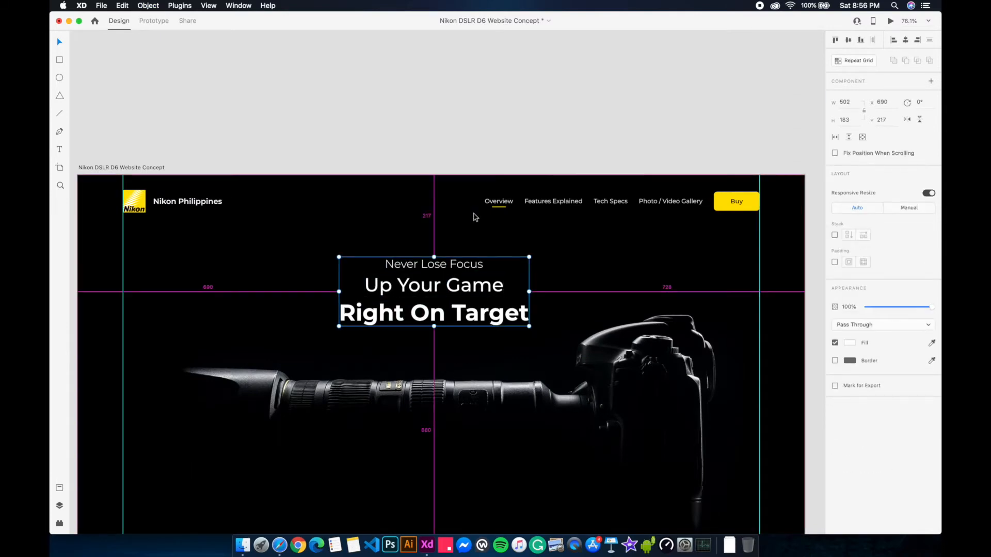
key("Up")
key("Up")
key("Up")
key("Up")
key("Up")
key("Up")
key("Up")
key("Up")
key("Up")
key("Up")
key("Up")
key("Up")
key("Up")
key("Up")
key("Up")
key("Up")
key("Up")
key("Up")
key("Up")
key("Up")
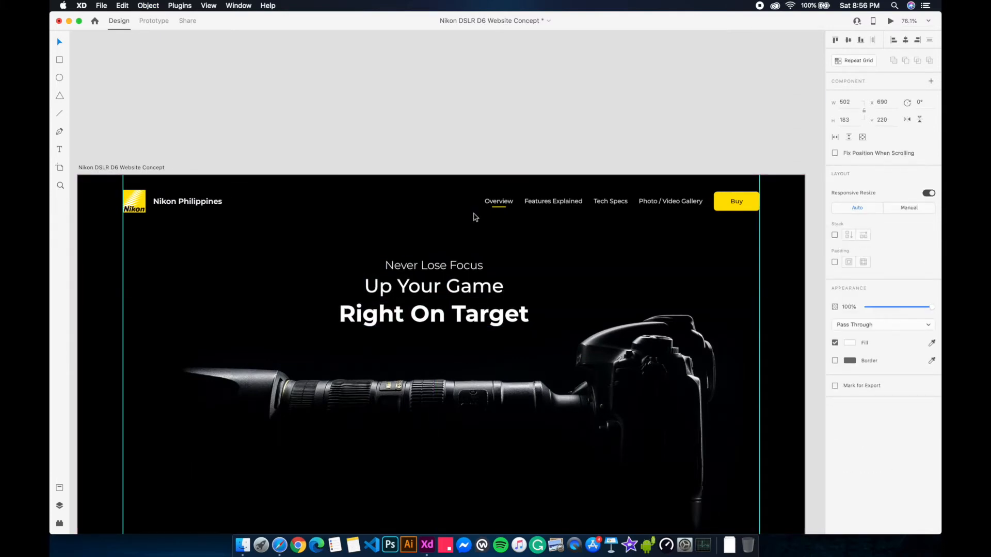
key("alt")
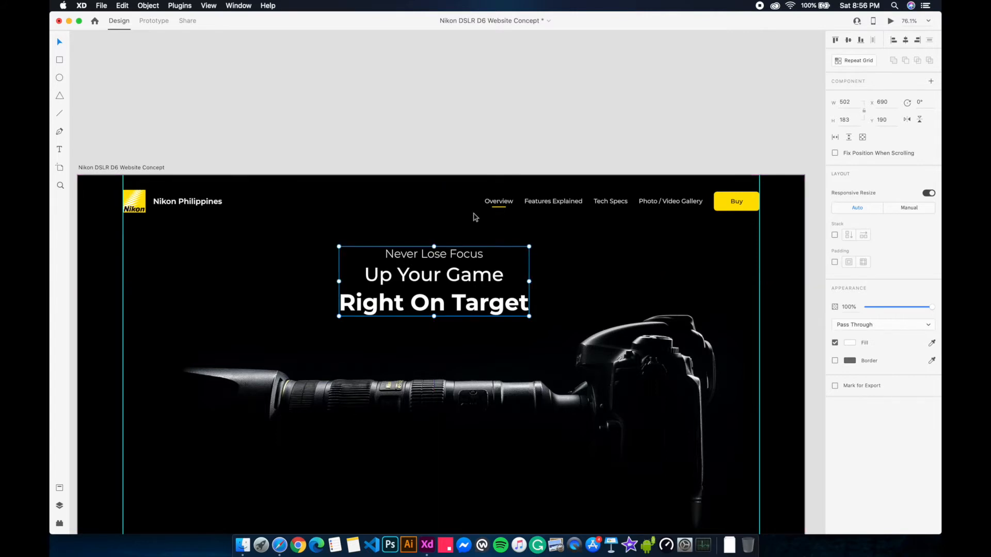
key("shift+Down")
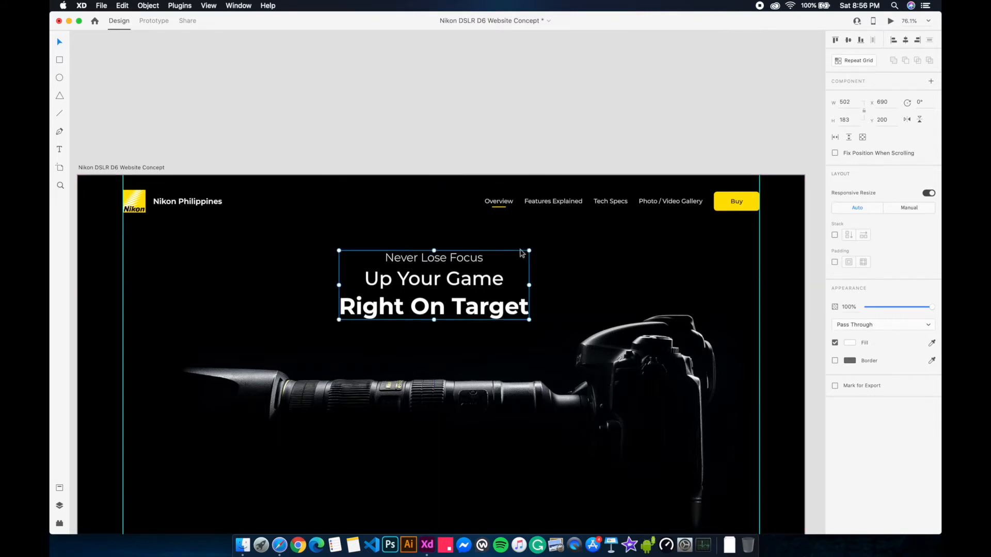
- Deselect the headline group and save the document
left_click(582, 285)
scroll(537, 330, "down", 5)
scroll(523, 325, "up", 4)
scroll(524, 324, "down", 3)
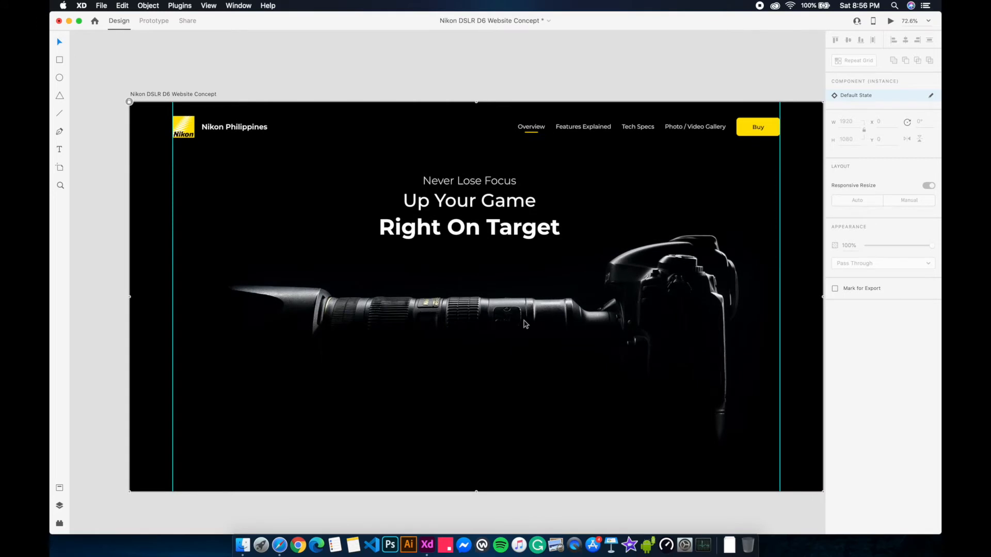
scroll(525, 324, "down", 3)
key("super+s")
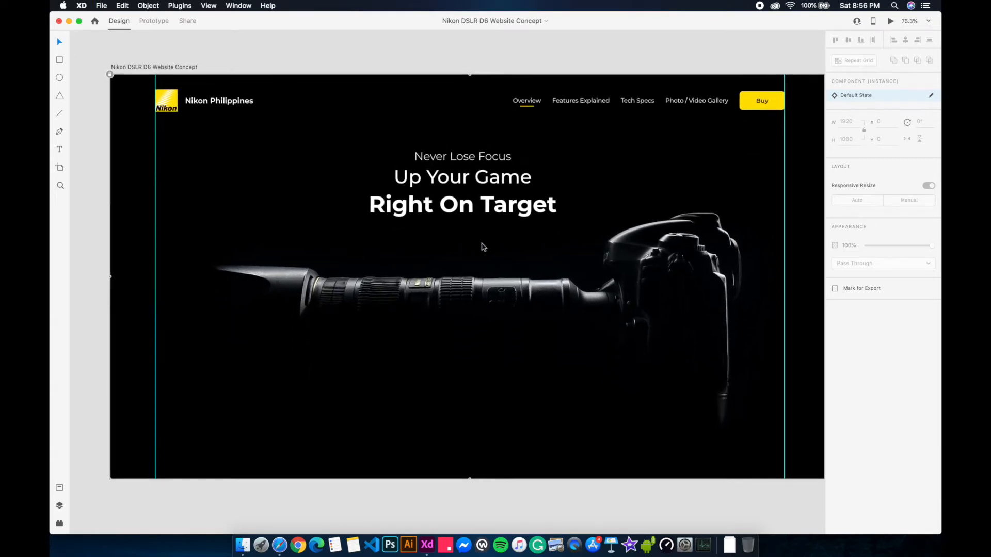
- Move the headline group down 30 px to Y 230
left_click(472, 211)
key("shift+Down")
key("shift+Down")
key("shift+Down")
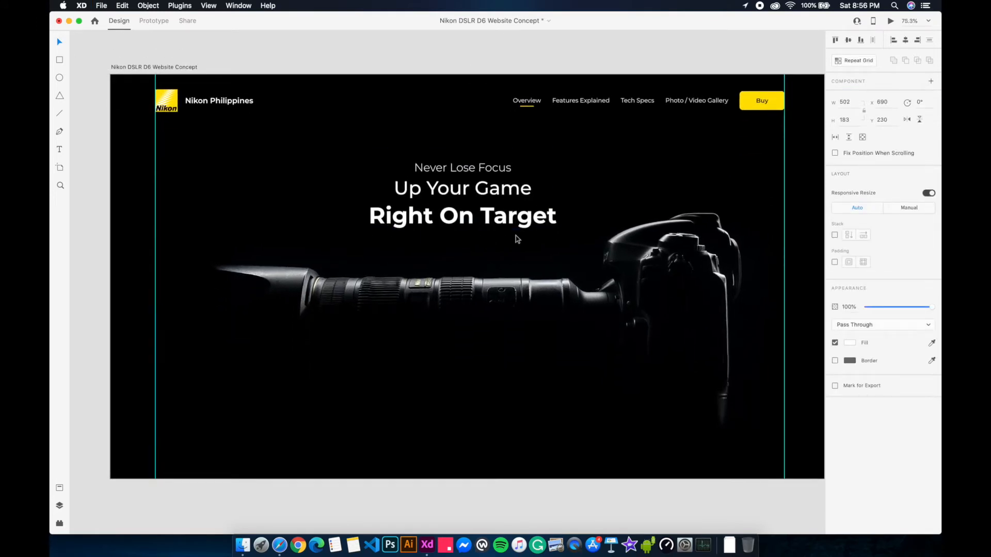
- Ungroup the headline and set the vertical spacing between its three lines to 12 with the Spacer plugin
key("super+shift+g")
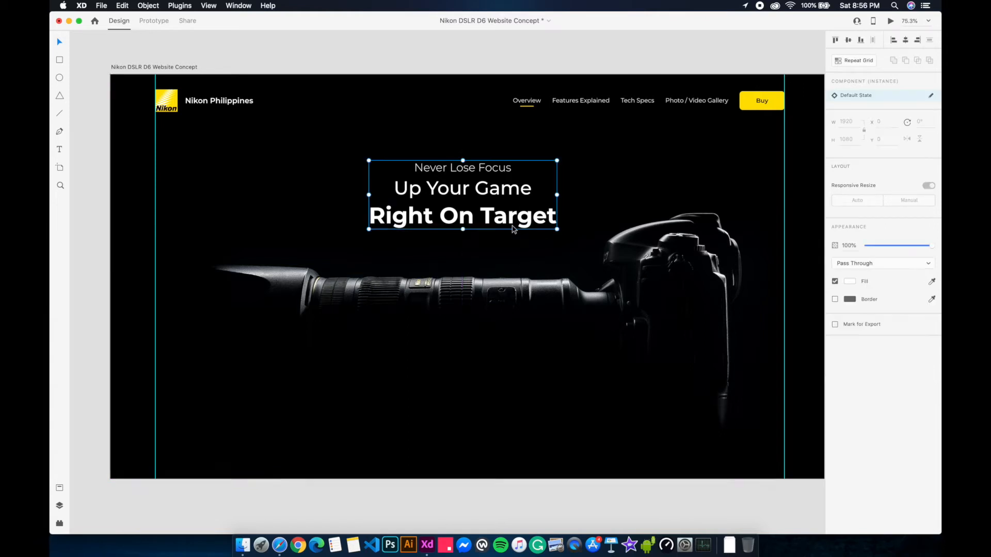
left_click(59, 525)
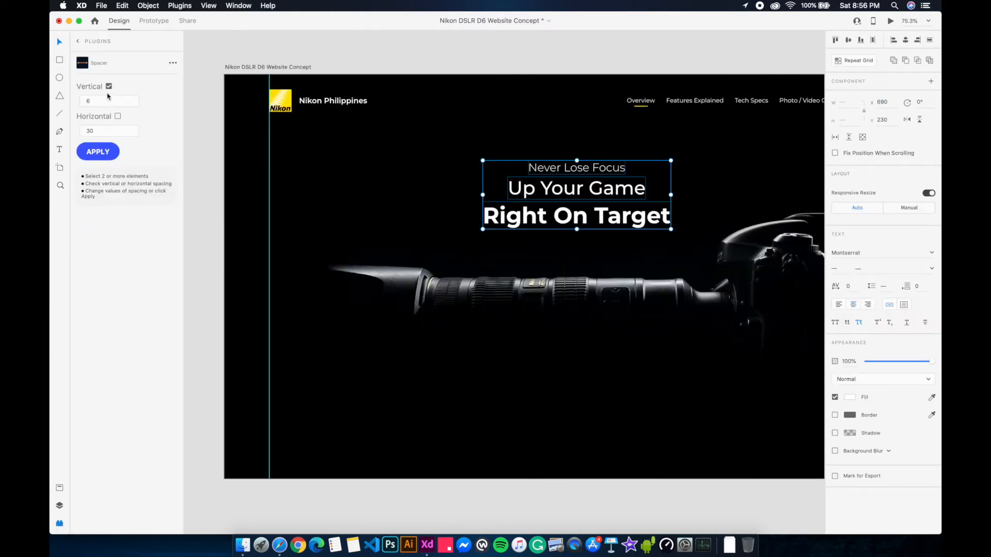
type("10")
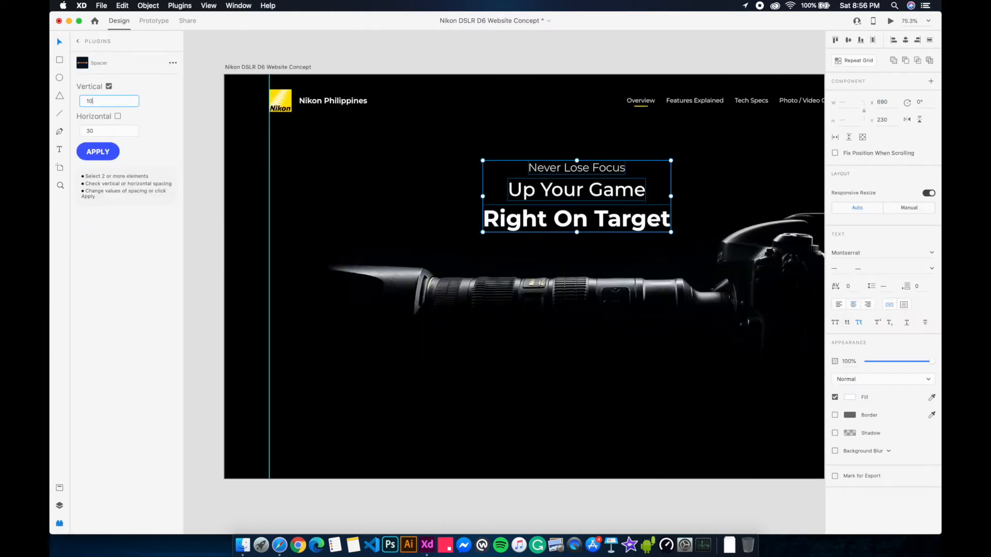
key("BackSpace")
type("2")
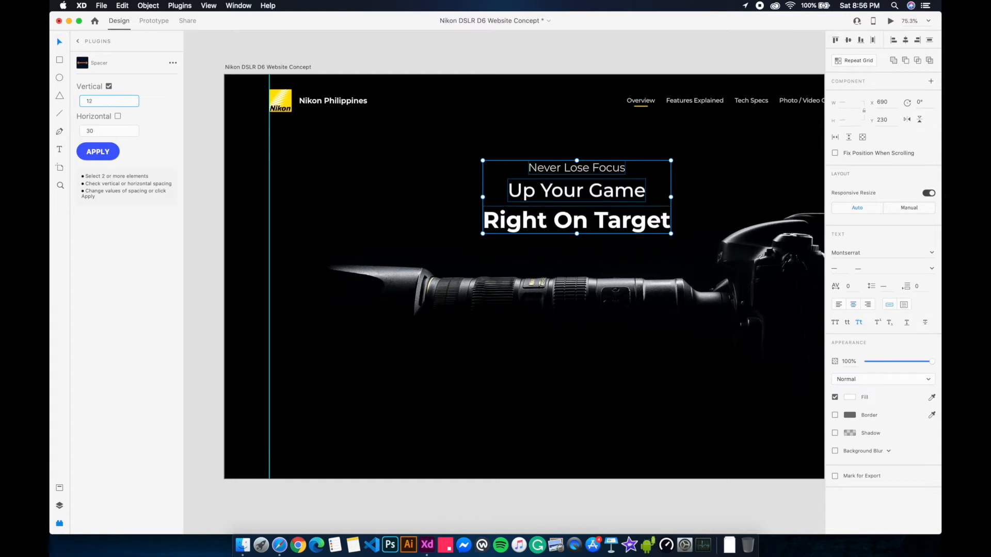
left_click(59, 522)
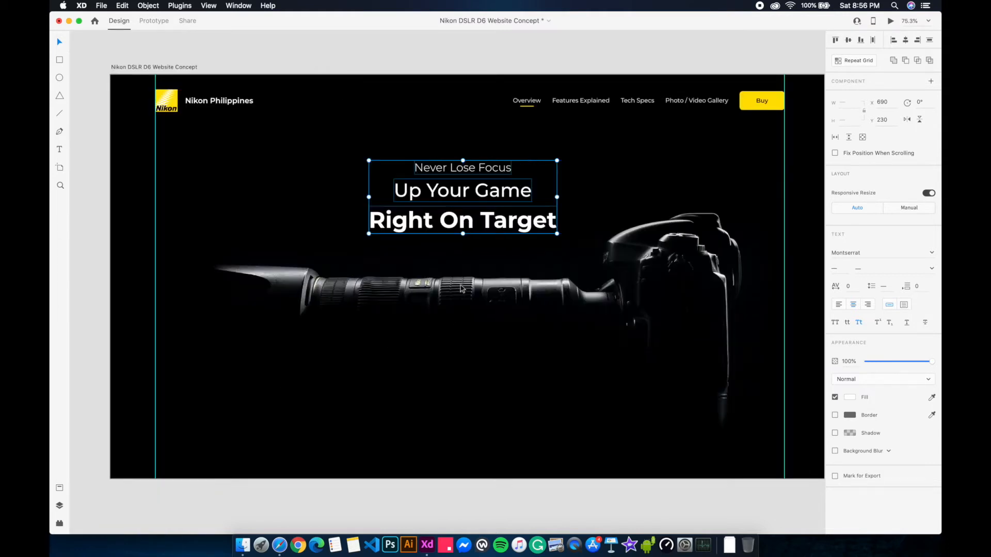
- Group the three respaced headline lines again and save the document
key("Escape")
left_click(389, 210)
key("Escape")
left_click(531, 221)
left_click(533, 130)
left_click(524, 238)
key("super+s")
left_click(504, 314)
scroll(504, 310, "down", 2)
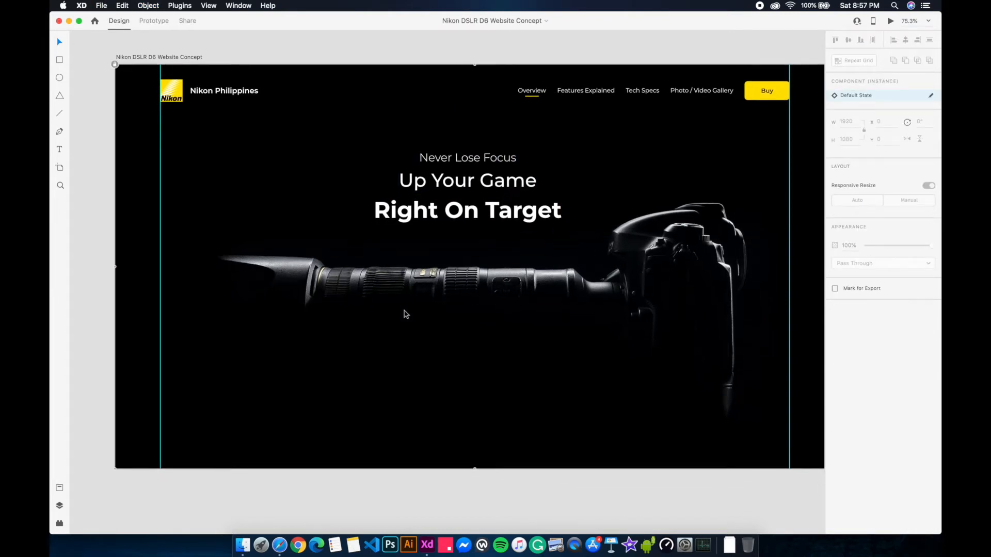
- Duplicate the "Right On Target" text over the front of the lens and change the copy's text to "D6"
double_click(404, 221)
key("super+c")
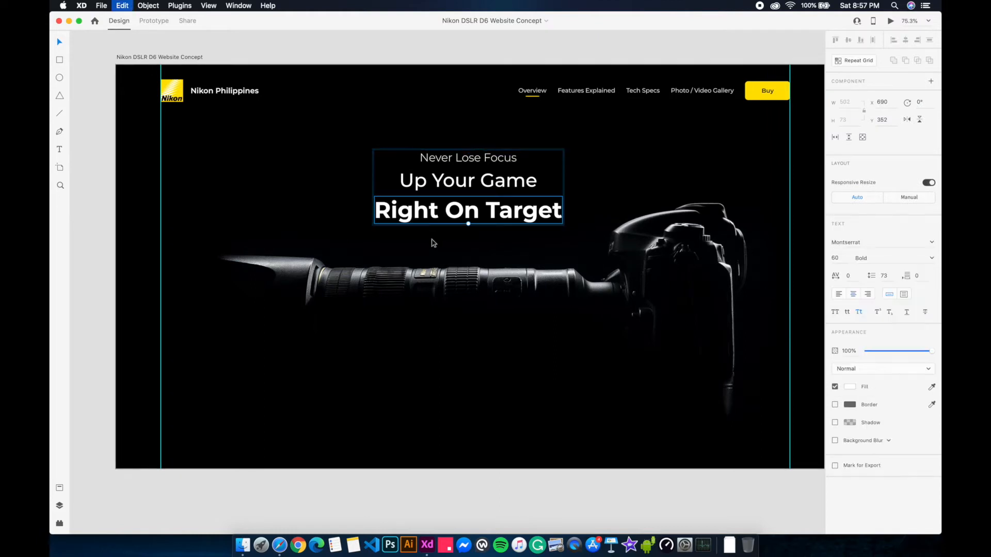
key("super+v")
left_click_drag(407, 219, 304, 253)
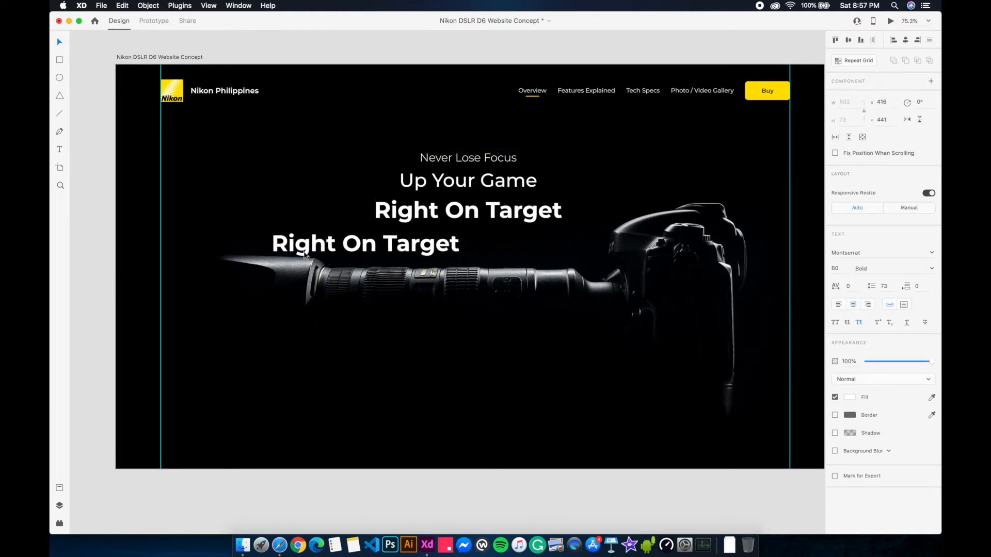
double_click(361, 253)
type("D6")
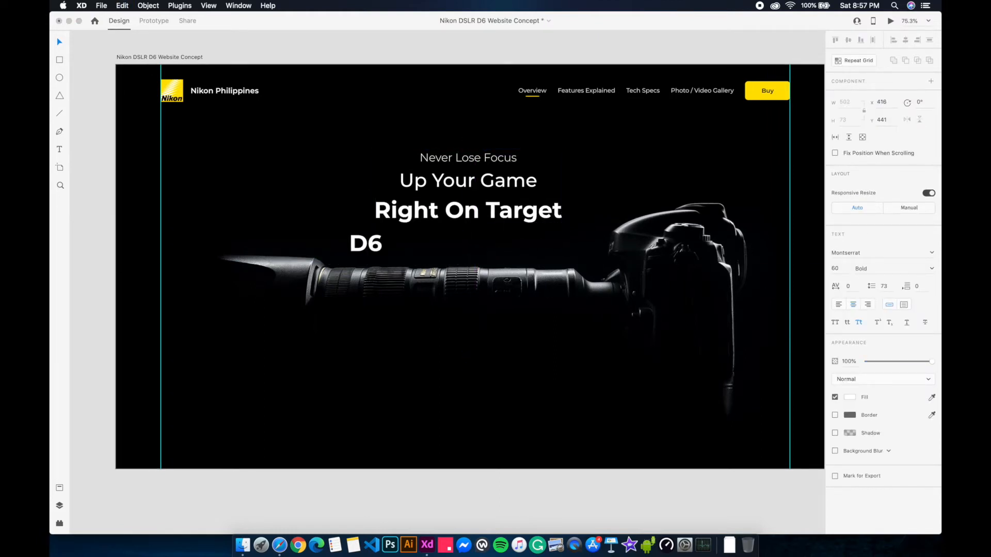
key("Escape")
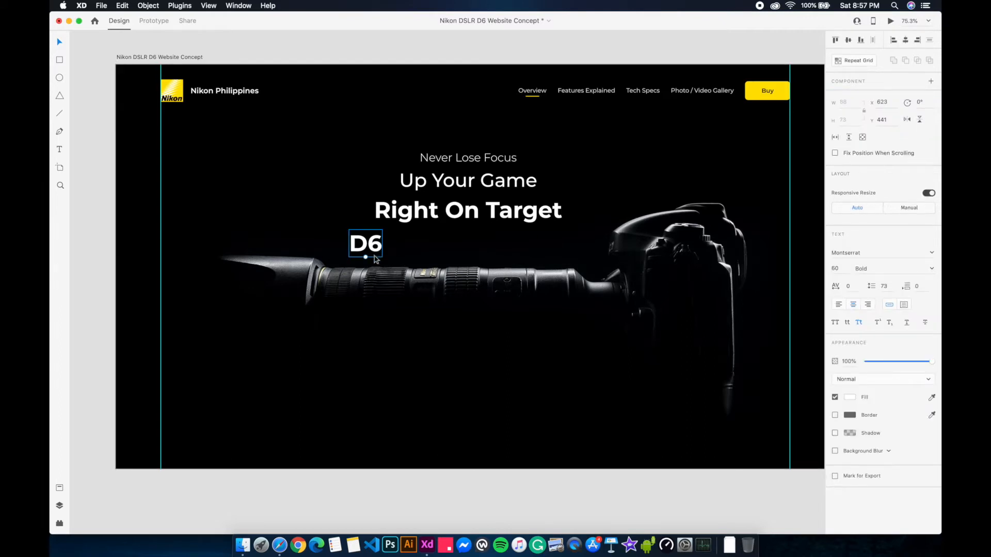
- Enlarge the "D6" text to about size 316 and place it against the left guide at X 120, Y 322
left_click_drag(366, 256, 365, 361)
left_click_drag(395, 309, 266, 272)
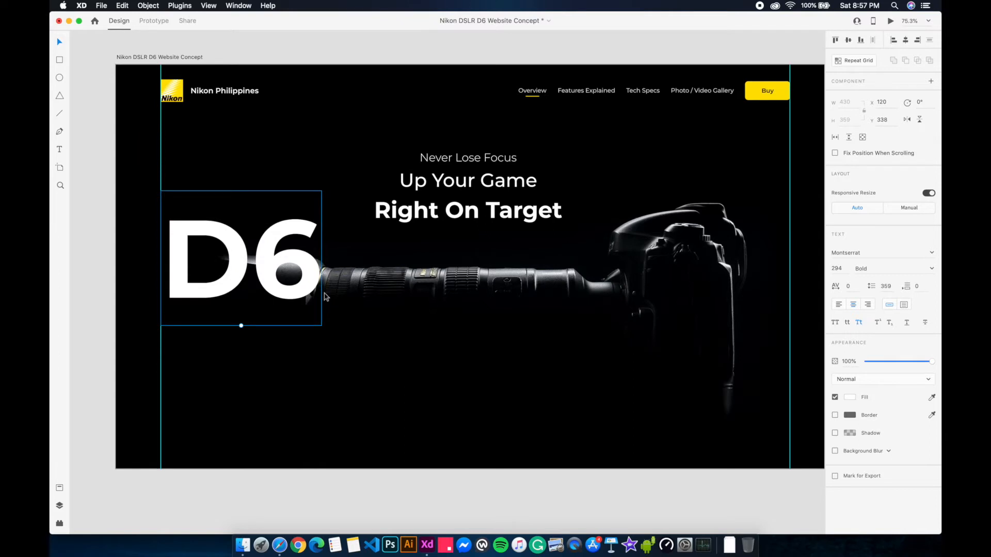
left_click_drag(240, 325, 239, 330)
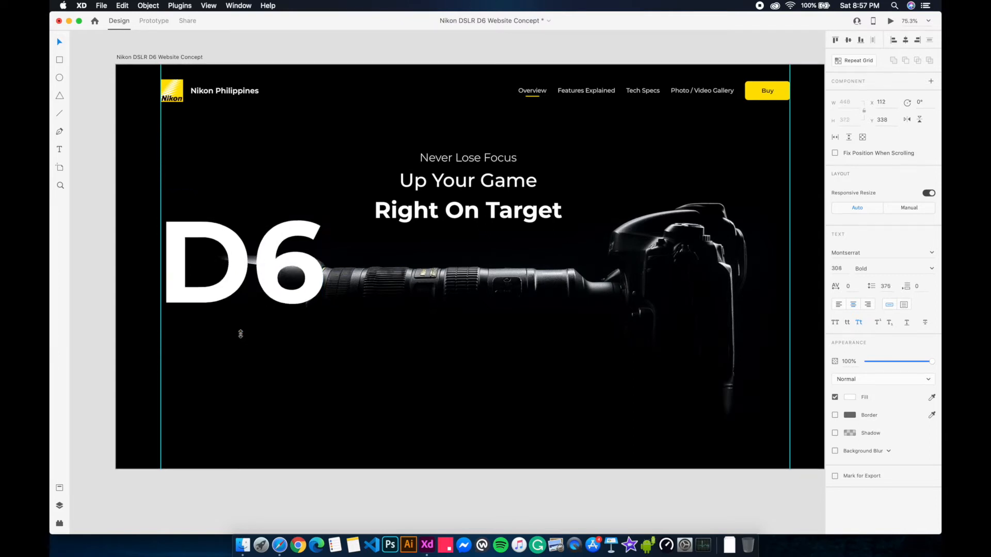
left_click(277, 283)
left_click_drag(289, 280, 294, 275)
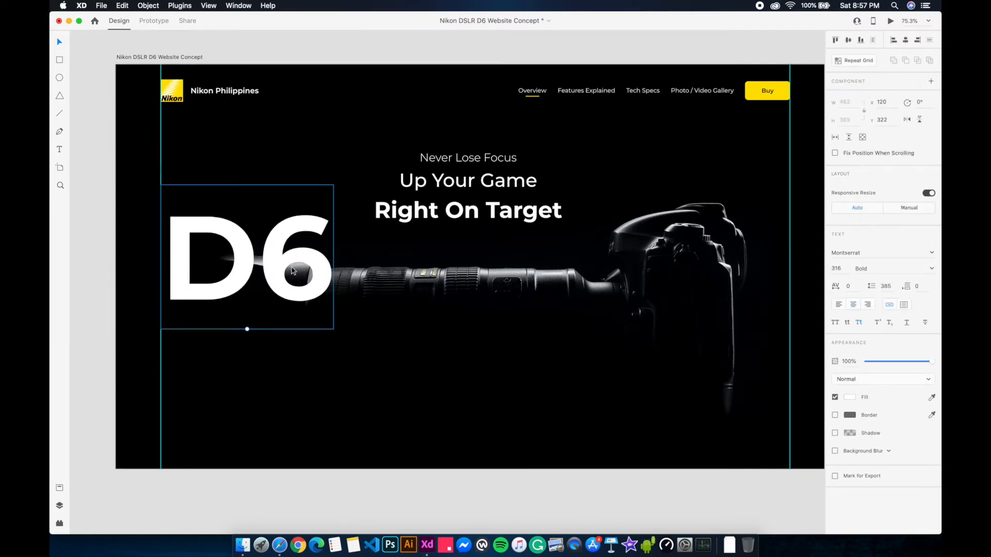
- Convert the "D6" text to a path
left_click(123, 6)
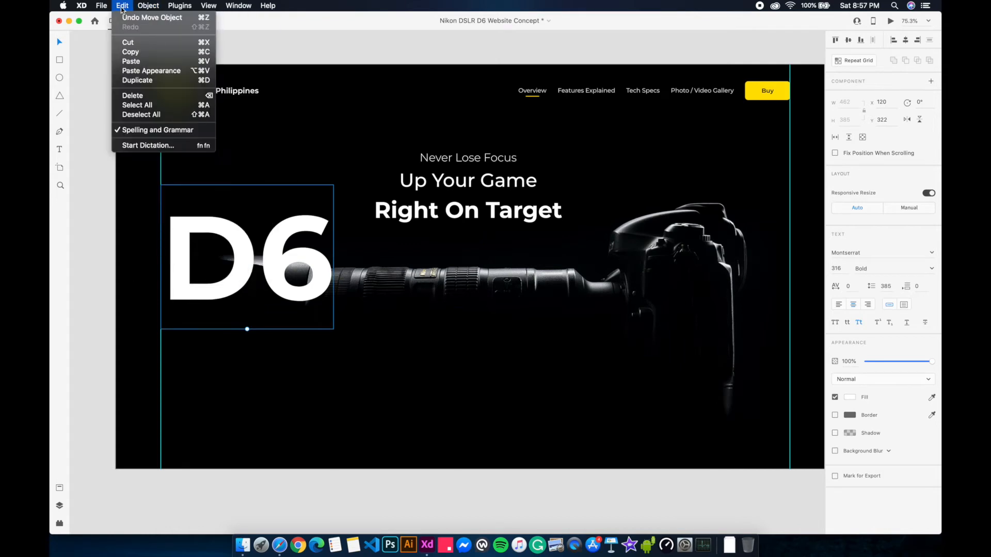
mouse_move(148, 7)
mouse_move(252, 199)
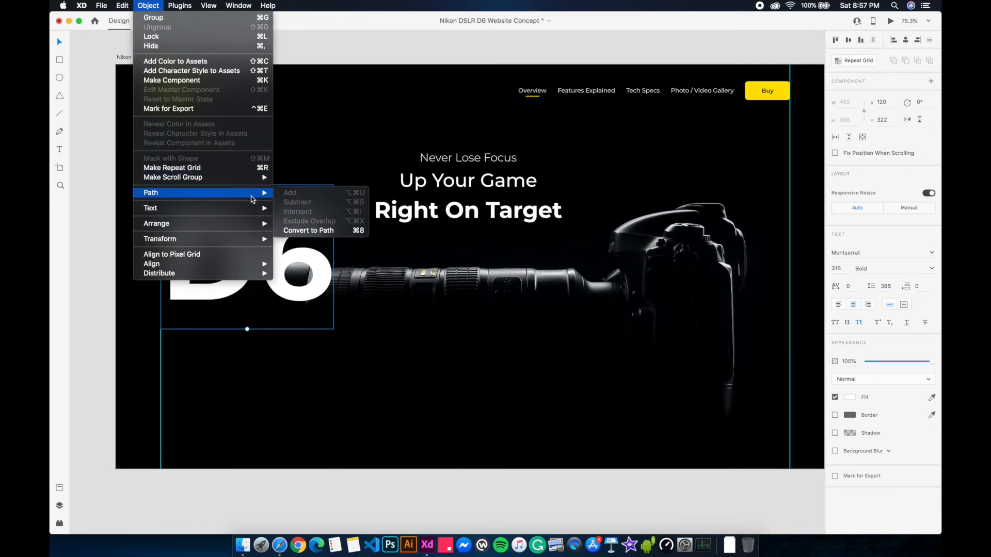
left_click(311, 231)
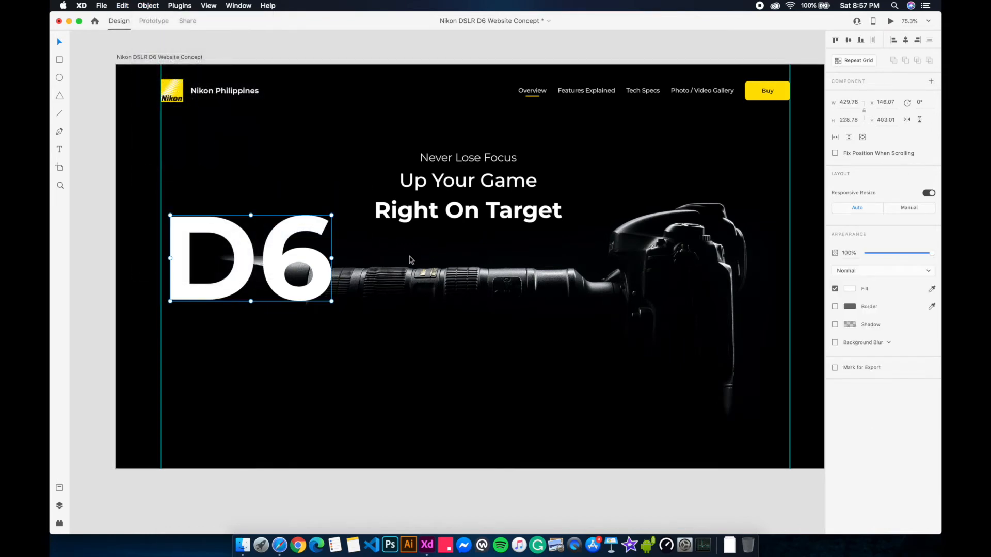
left_click(413, 255)
- Select the anchor points of the 6 in the D6 path and nudge them closer to the D
left_click(299, 225)
scroll(303, 229, "up", 2)
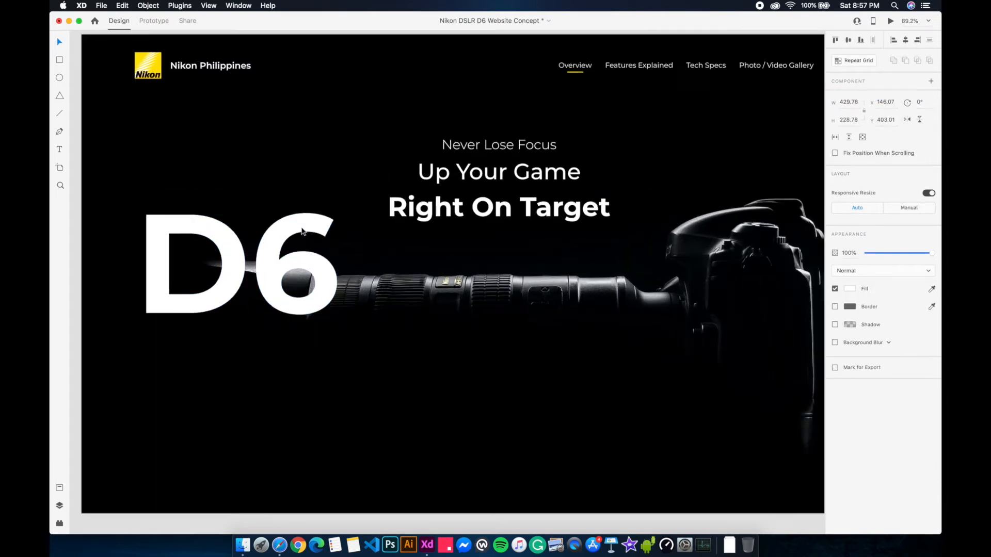
scroll(303, 229, "left", 2)
double_click(352, 222)
left_click_drag(316, 165, 426, 322)
key("Left")
key("Left")
key("Left")
key("Left")
key("Left")
key("Left")
key("Left")
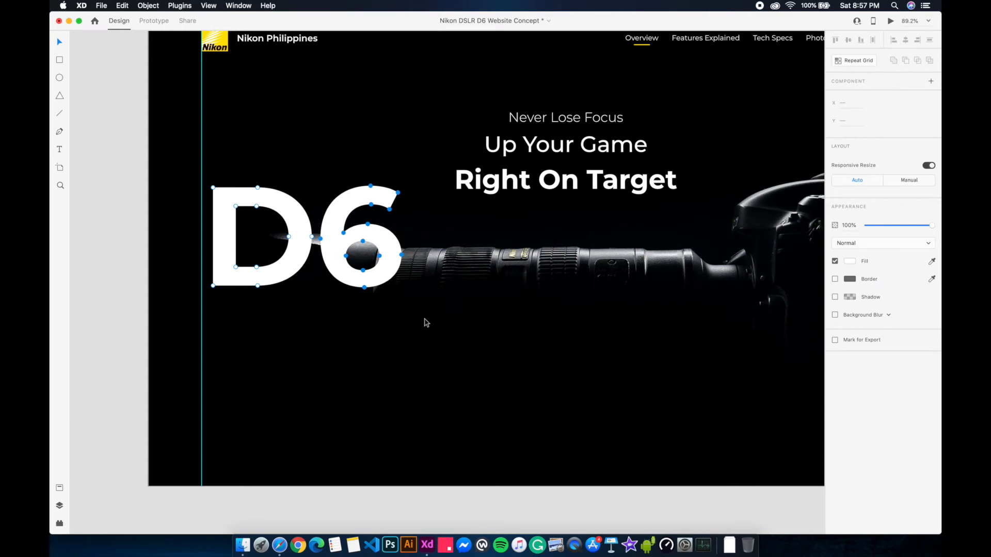
- Move the D6 shape so its left edge sits on the left guide at X 120
left_click(424, 319)
left_click_drag(390, 259, 378, 256)
left_click(419, 273)
left_click(384, 239)
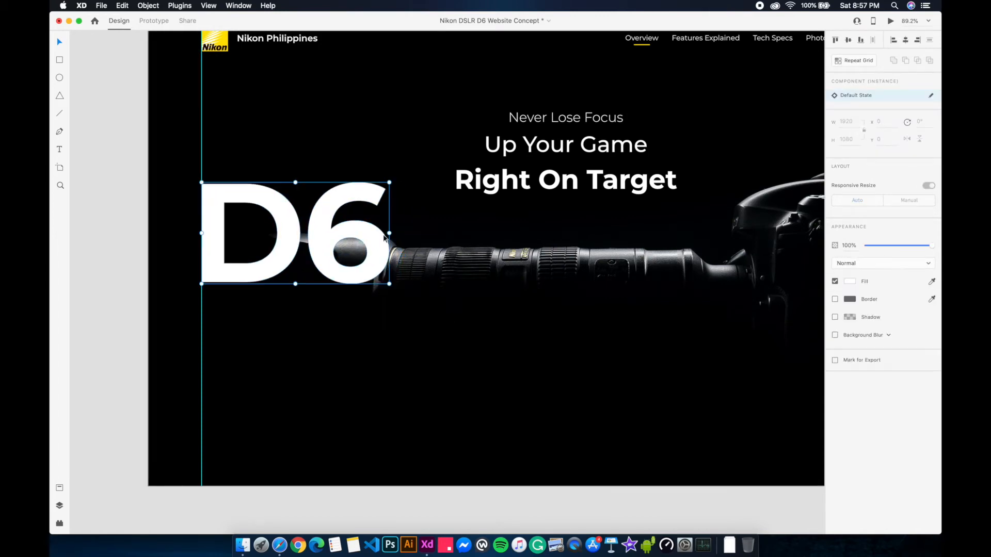
- Resize the D6 shape to about 435 by 236 and position it over the lens front at about Y 363
left_click_drag(389, 183, 411, 170)
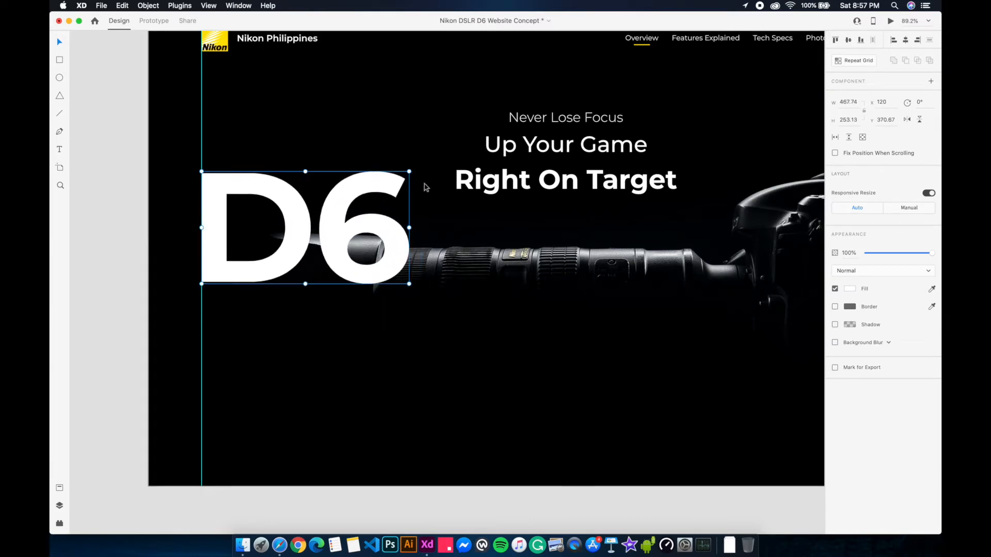
key("shift+Up")
left_click_drag(409, 279, 395, 272)
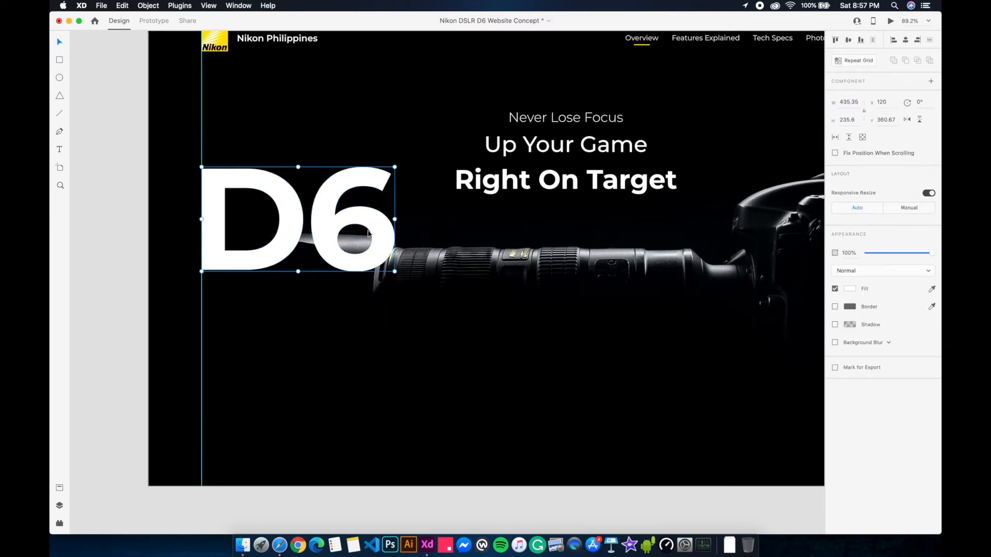
left_click_drag(369, 226, 370, 229)
scroll(389, 214, "up", 2)
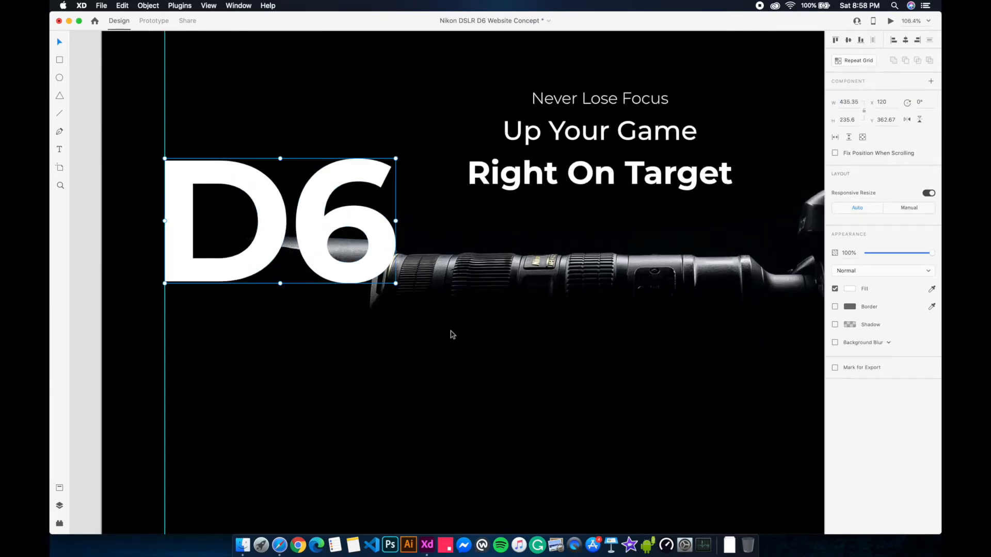
- Set the D6 shape's opacity to 50% so the lens behind it can be traced
key("5")
left_click(436, 323)
scroll(413, 321, "up", 6)
left_click_drag(360, 316, 520, 340)
scroll(528, 370, "up", 1)
left_click_drag(582, 322, 640, 327)
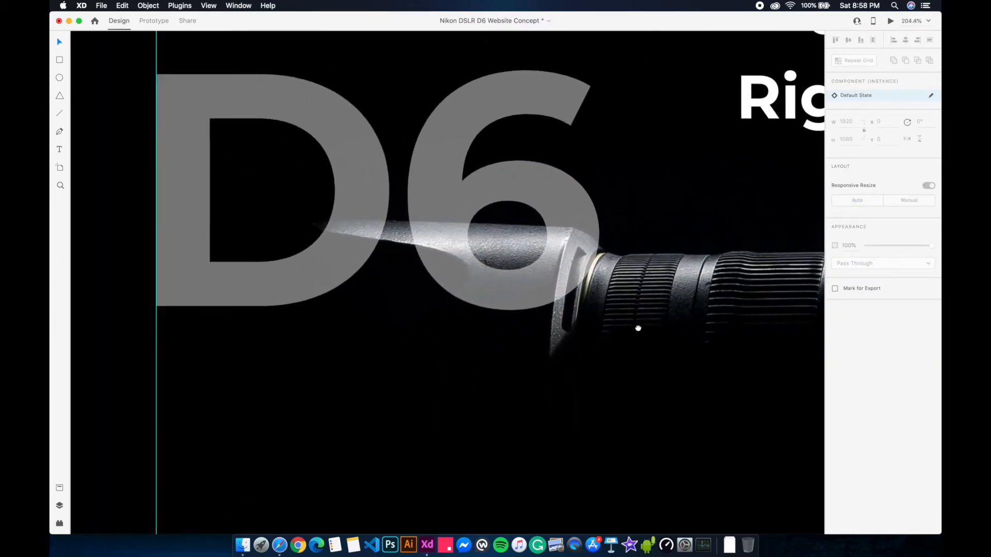
- Start a Pen path at about X 563, Y 542 and trace the upper edge of the lens hood towards its tip
left_click(575, 215)
key("p")
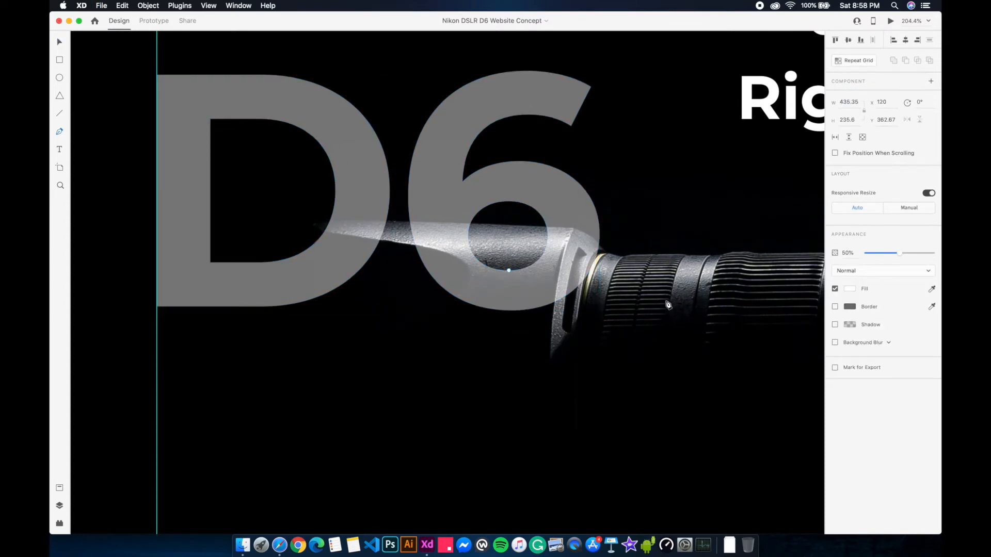
scroll(619, 260, "up", 5)
left_click(607, 254)
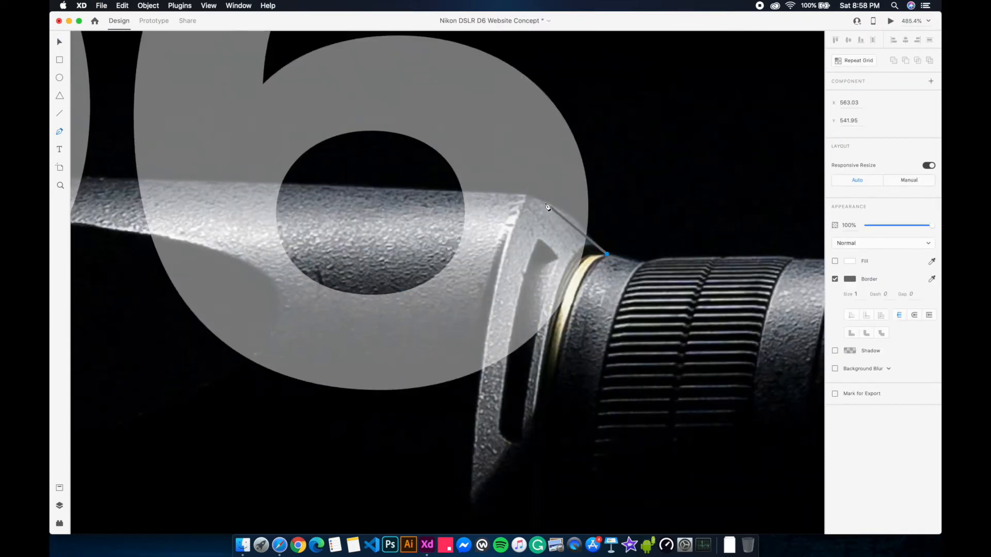
left_click_drag(533, 200, 528, 198)
left_click(123, 179)
mouse_move(50, 196)
left_mouse_down()
mouse_move(314, 201)
mouse_move(50, 199)
left_mouse_up()
scroll(240, 207, "left", 7)
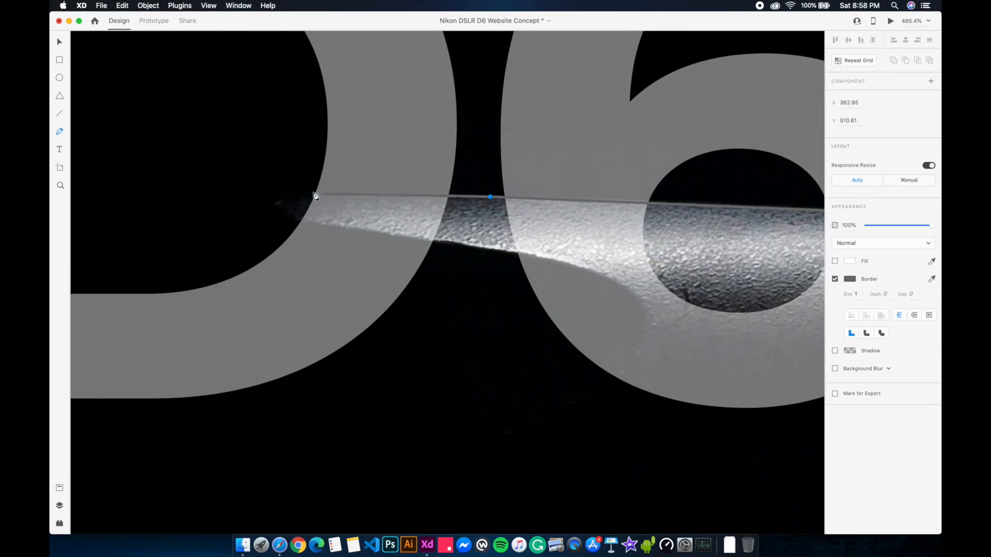
- Continue the path around the hood tip and along its lower curve, then close it around the outside of the D6
scroll(263, 213, "down", 2)
left_click(295, 190)
left_click_drag(610, 253, 646, 283)
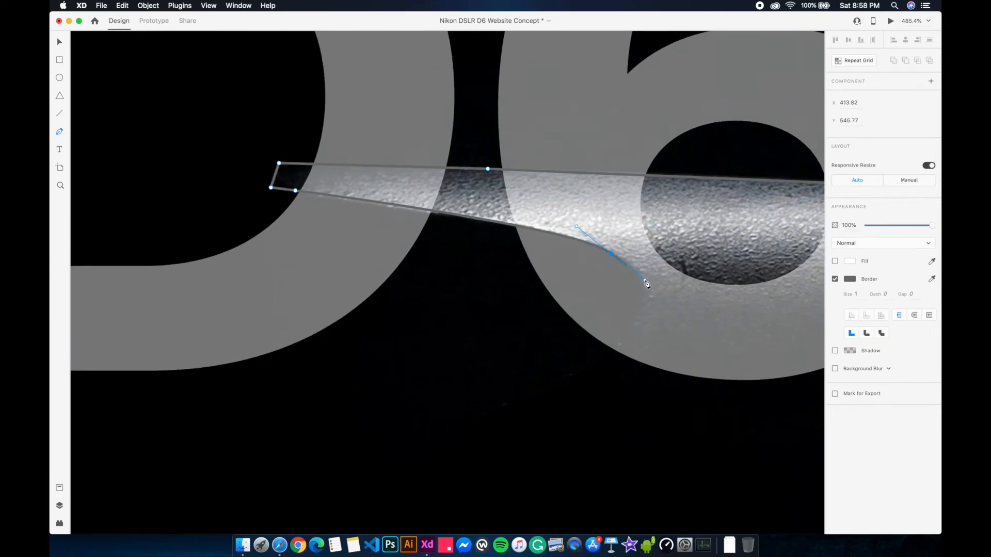
left_click_drag(576, 393, 482, 486)
scroll(491, 433, "down", 10)
left_click_drag(313, 336, 312, 200)
left_click(628, 144)
left_click(655, 198)
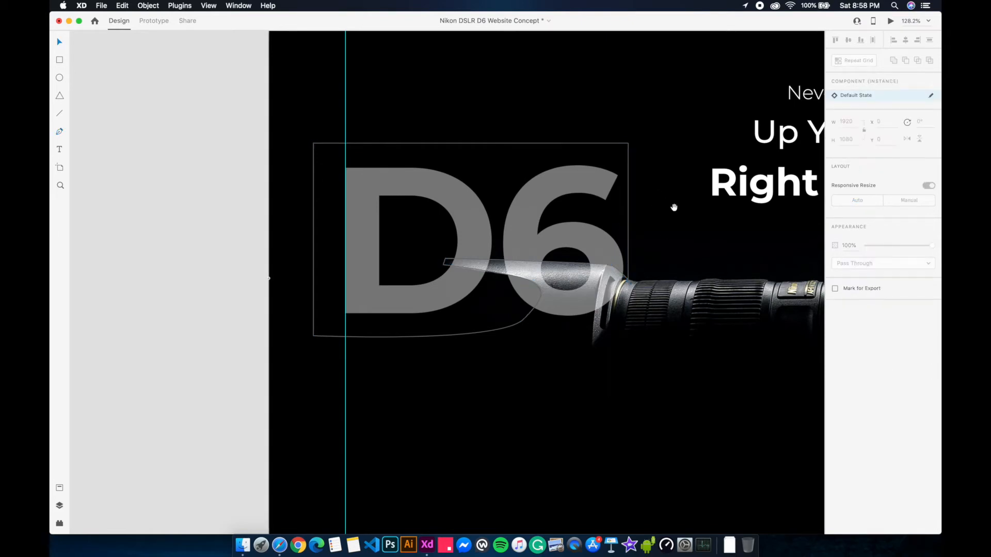
- Restore the D6 shape's opacity to 100%
left_click_drag(675, 208, 648, 201)
left_click(444, 190)
key("0")
- Mask the D6 shape with the traced path so the lens hood appears in front of the letters
left_click(435, 178)
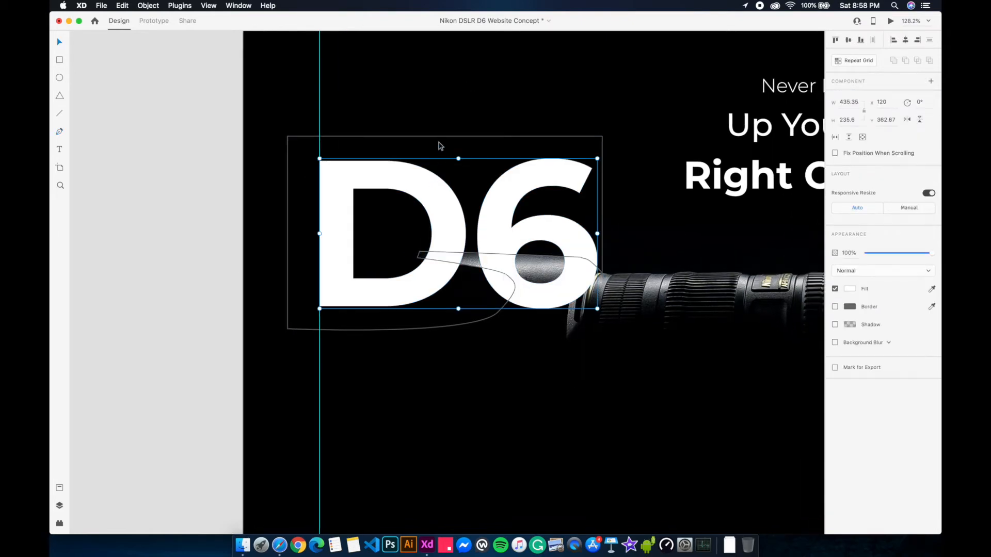
left_click(441, 138, "shift")
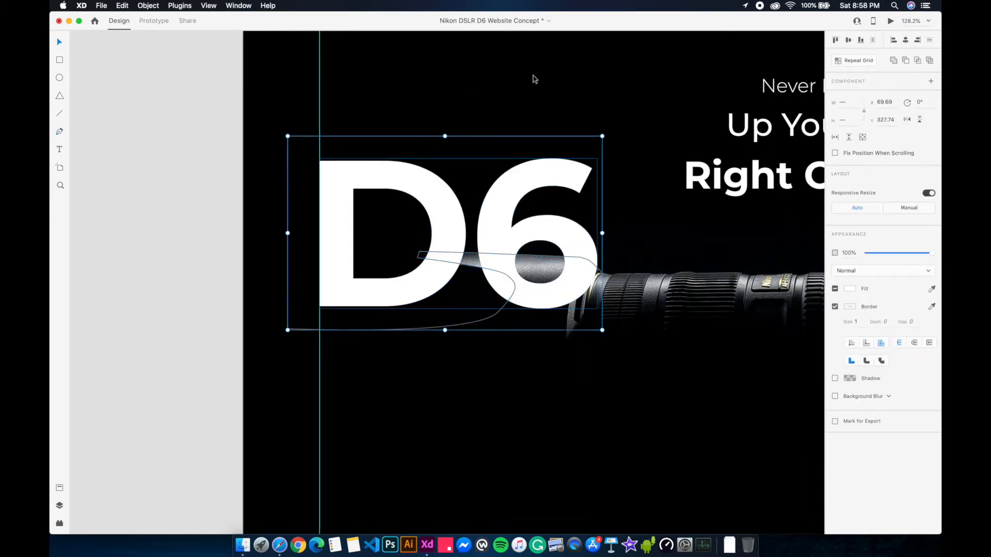
right_click(532, 174)
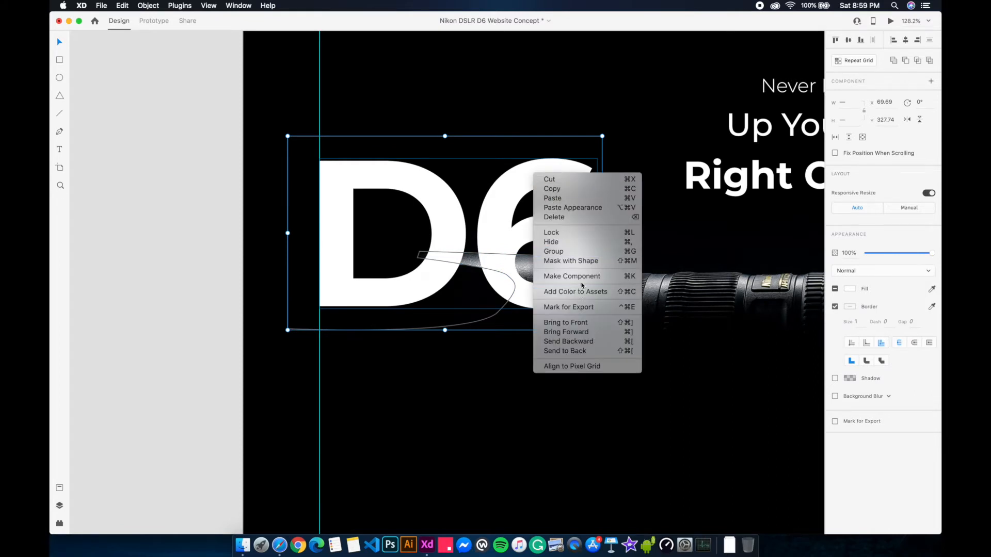
left_click(584, 262)
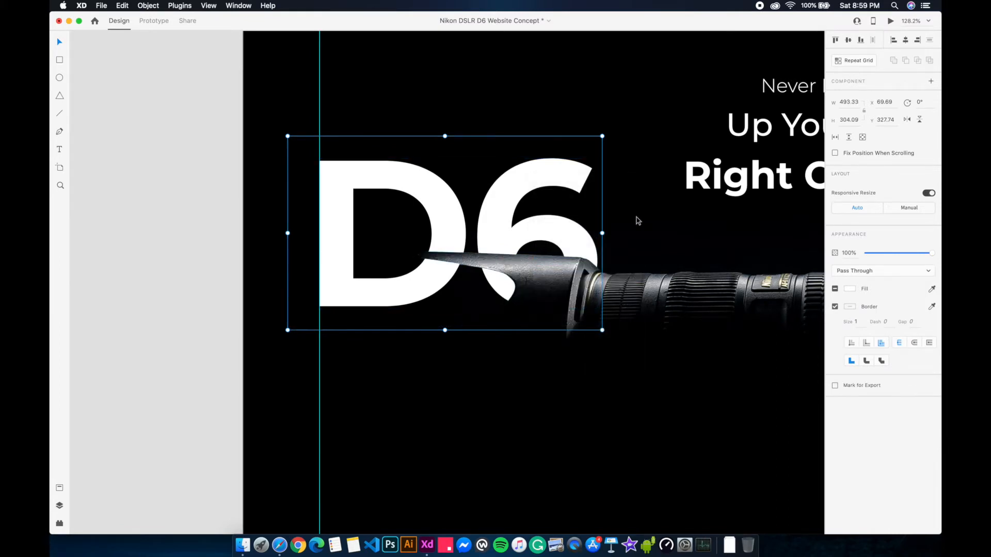
left_click(638, 221)
scroll(563, 253, "down", 5)
scroll(563, 253, "down", 3)
scroll(547, 249, "up", 10)
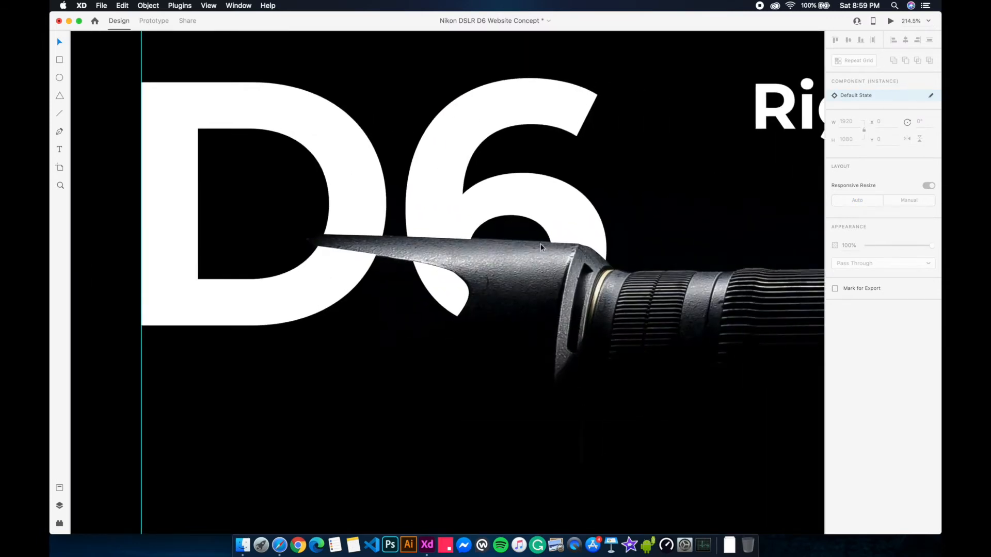
scroll(546, 237, "down", 5)
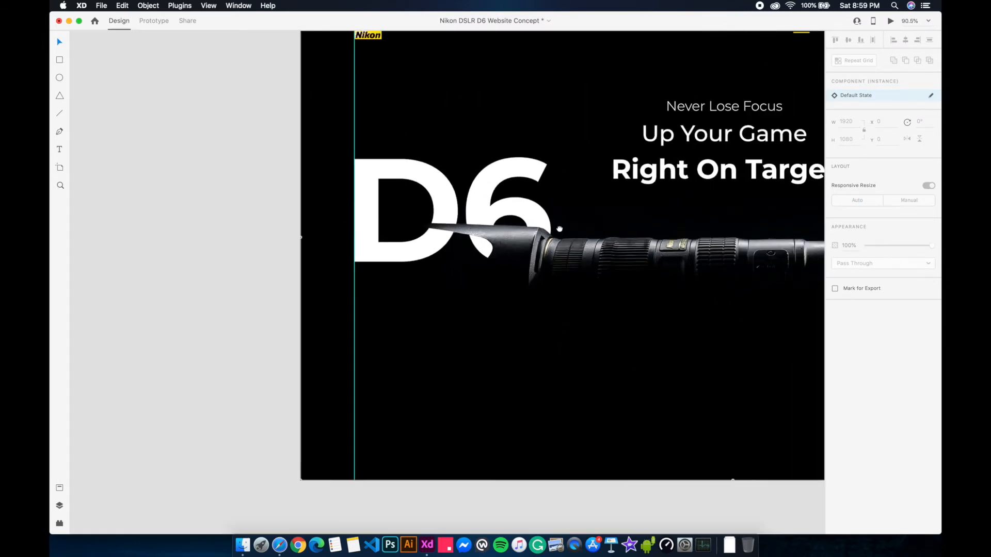
- Nudge the two left anchor points of the mask path inward to about X 112, close to the D's left edge
scroll(559, 229, "right", 4)
left_click(454, 227)
scroll(481, 230, "up", 2)
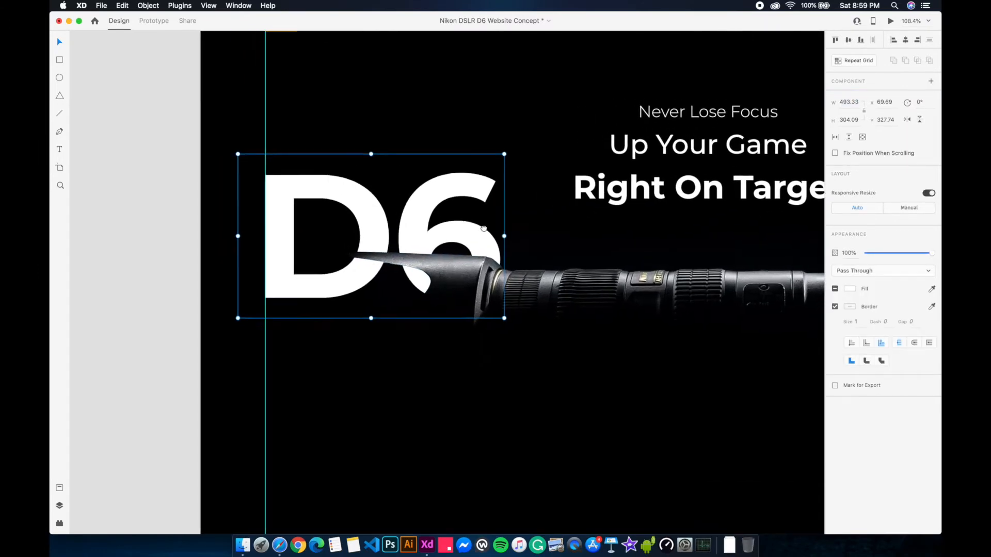
scroll(423, 225, "up", 2)
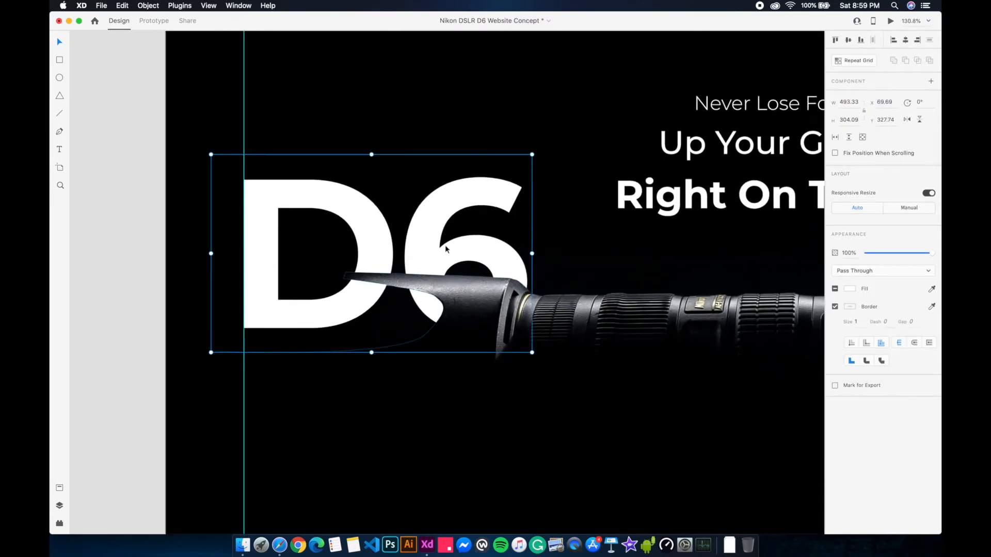
double_click(447, 249)
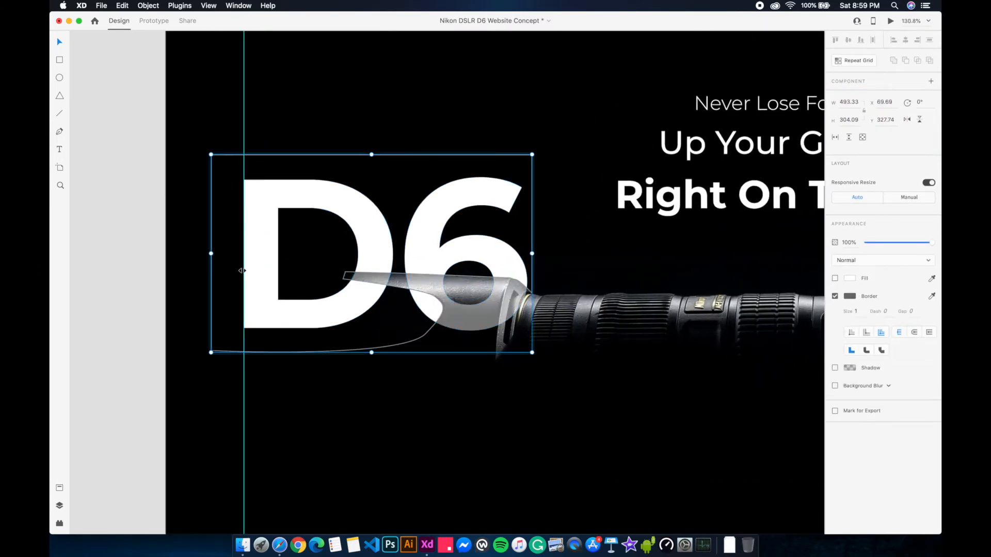
double_click(211, 256)
left_click_drag(199, 139, 217, 384)
key("shift+Right")
key("shift+Right")
key("shift+Right")
key("shift+Right")
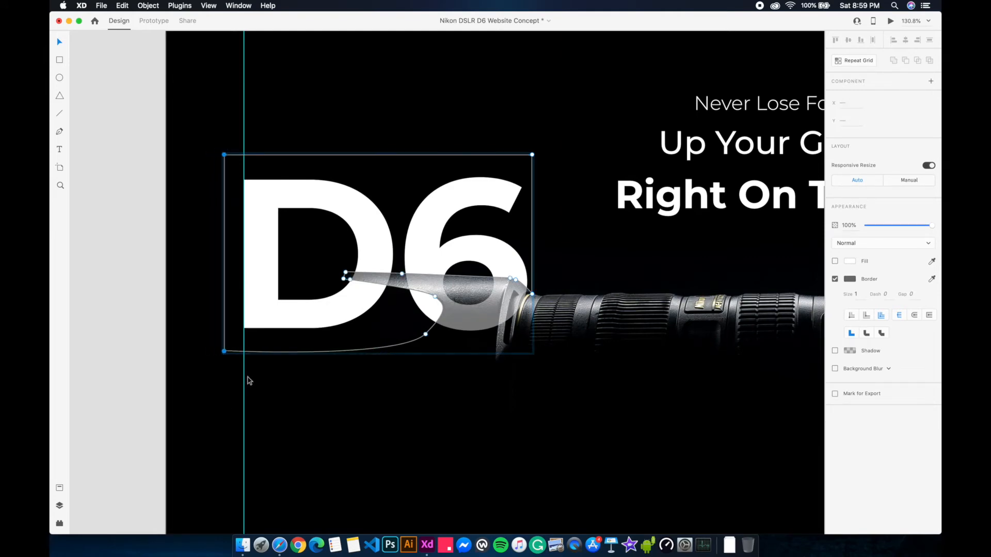
key("Right")
key("Right")
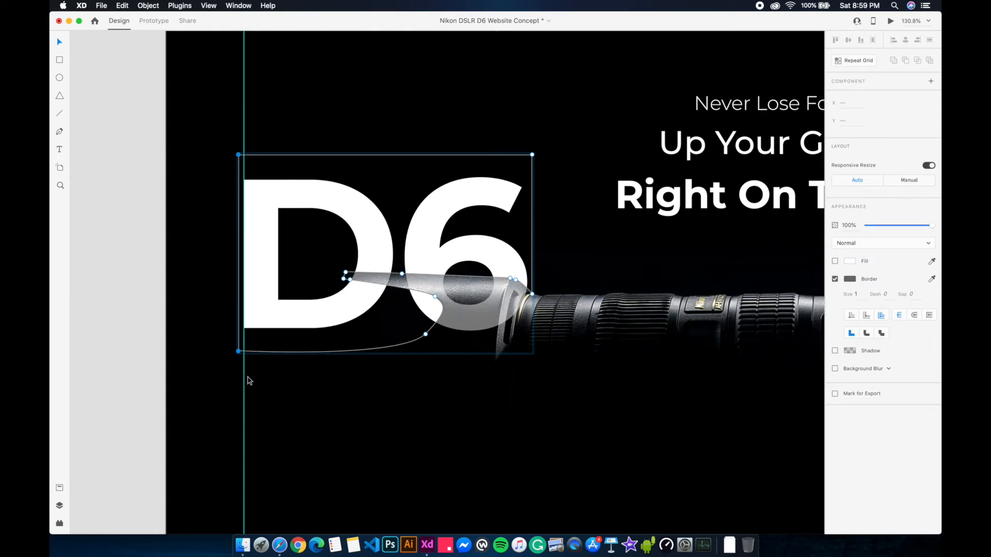
key("Escape")
key("Escape")
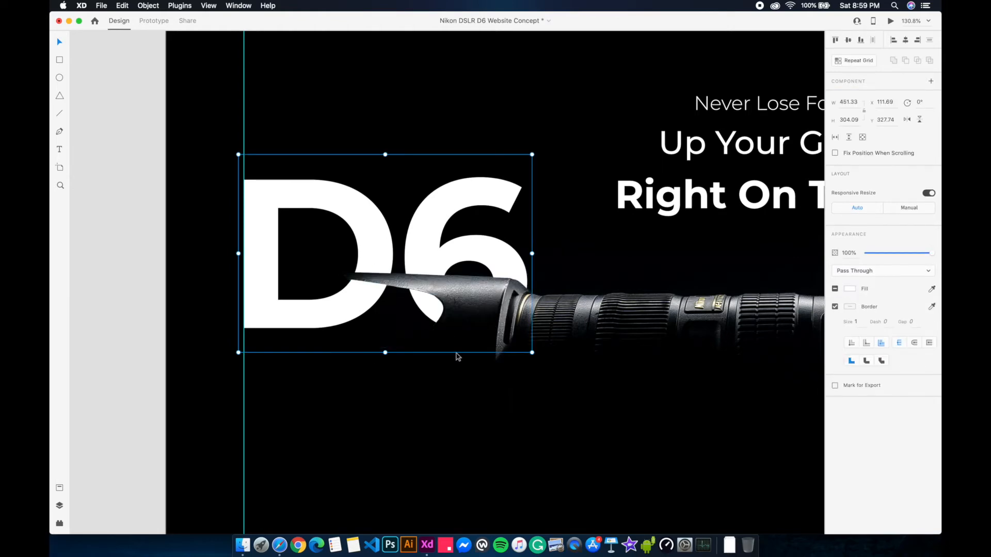
- Set the masked D6 group's opacity to 30%
scroll(457, 364, "down", 3)
scroll(452, 360, "up", 3)
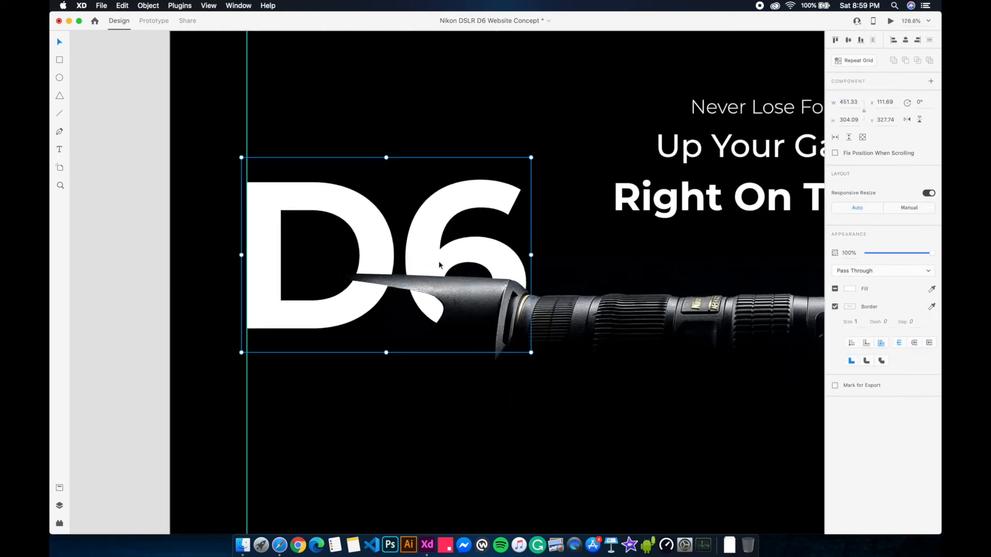
key("3")
key("Escape")
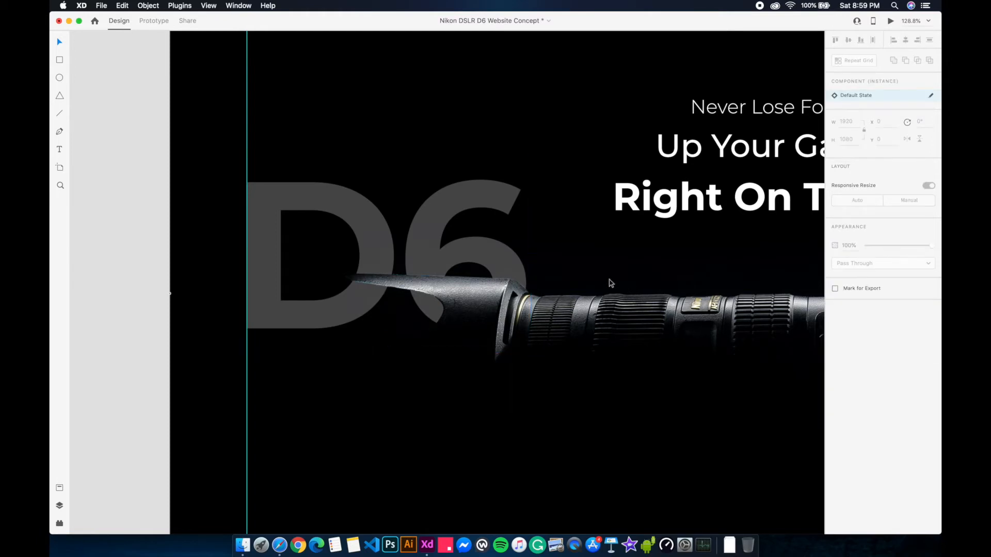
scroll(448, 289, "down", 3)
scroll(463, 324, "up", 2)
scroll(463, 324, "down", 3)
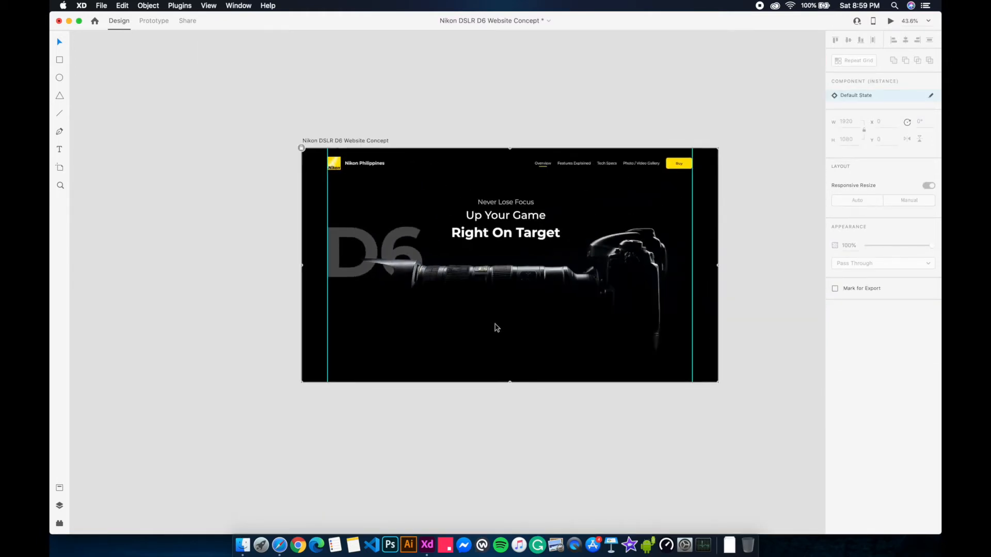
scroll(494, 327, "up", 2)
scroll(413, 290, "up", 3)
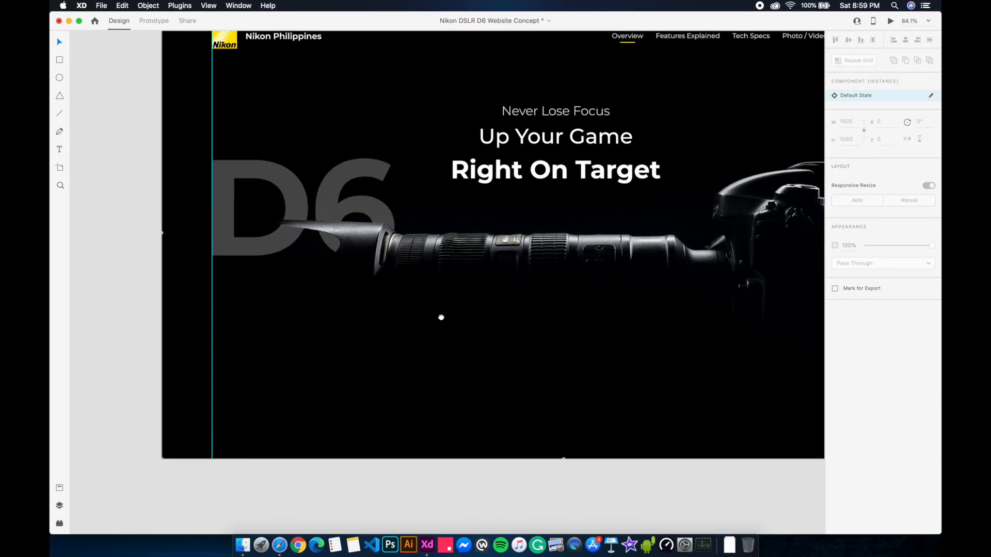
- Enlarge the D6 shape inside the mask to about 481 by 260 and shift it slightly down
left_click(346, 207)
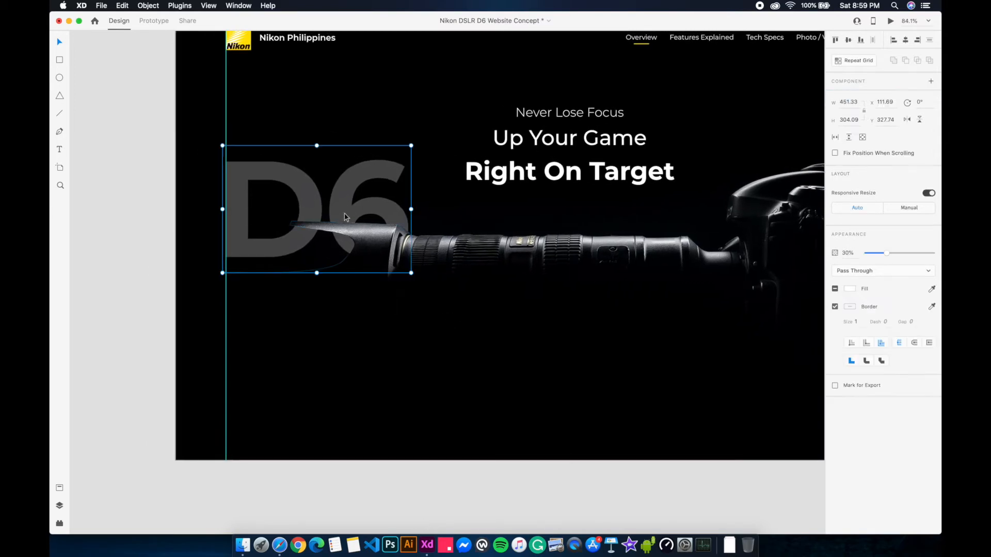
double_click(344, 212)
left_click_drag(408, 159, 426, 150)
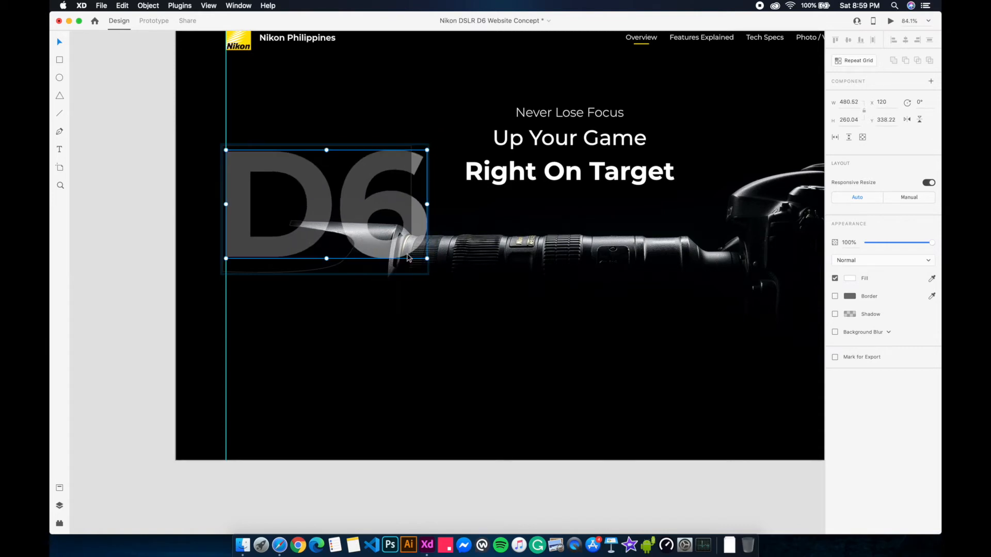
left_click_drag(384, 206, 384, 210)
left_click(404, 183)
double_click(405, 185)
scroll(355, 227, "up", 5)
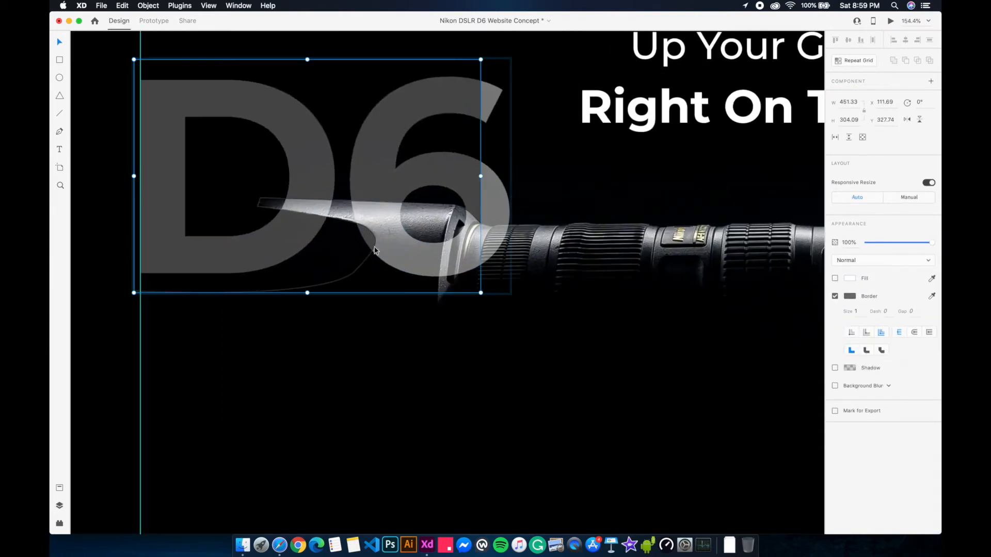
key("Escape")
scroll(375, 252, "down", 10)
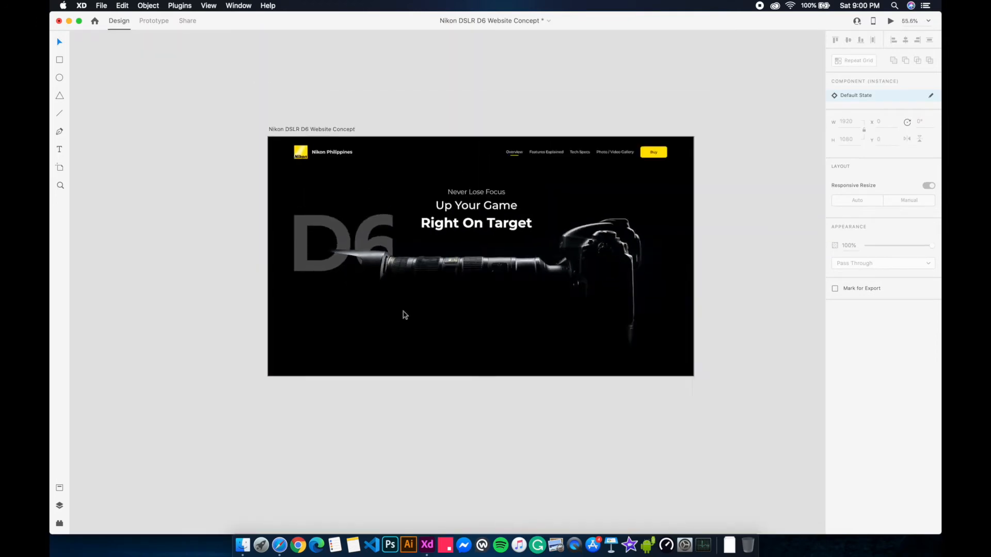
scroll(405, 314, "up", 5)
left_click_drag(406, 315, 442, 358)
- Extend the right side of the mask path to about X 619 so it encloses the whole 6
left_click(373, 226)
scroll(373, 225, "up", 4)
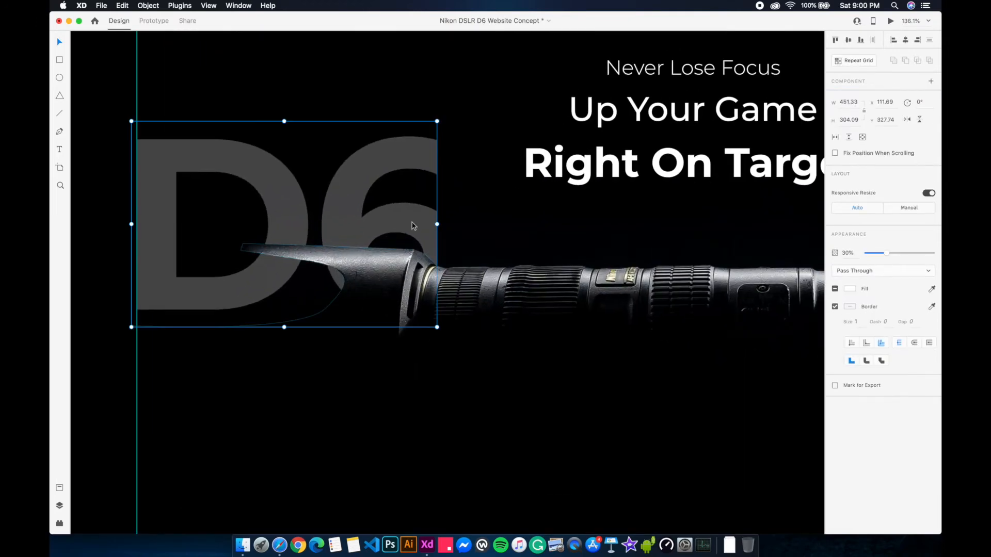
double_click(415, 225)
double_click(415, 225)
double_click(437, 134)
left_click_drag(438, 122, 474, 122)
left_click_drag(451, 212, 540, 262)
scroll(464, 268, "up", 8)
scroll(419, 316, "left", 2)
scroll(504, 324, "down", 6)
left_click_drag(495, 317, 498, 318)
- Fit the mask's lower-right edge to the lens barrel with an anchor point at about X 577, Y 545 and a lowered corner
scroll(500, 318, "up", 10)
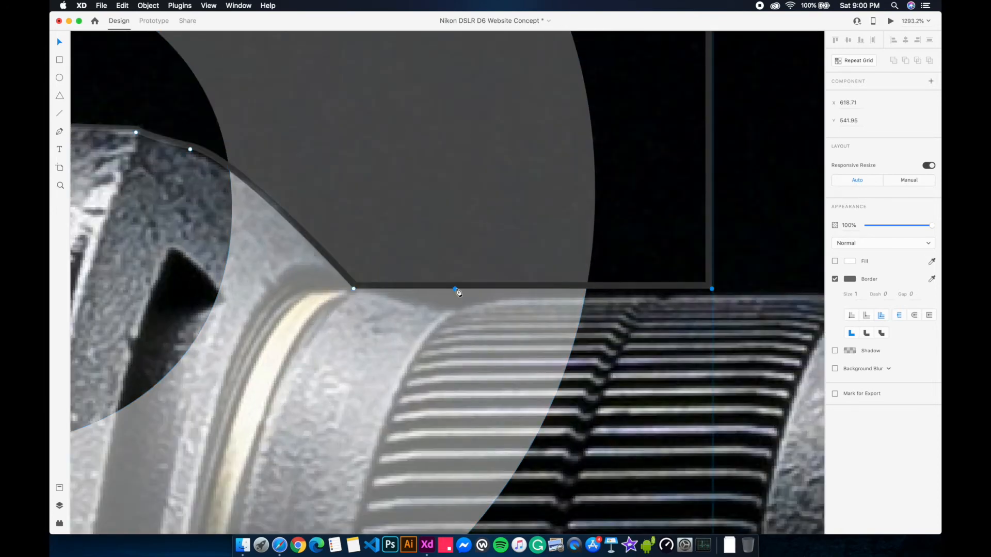
left_click_drag(454, 289, 445, 307)
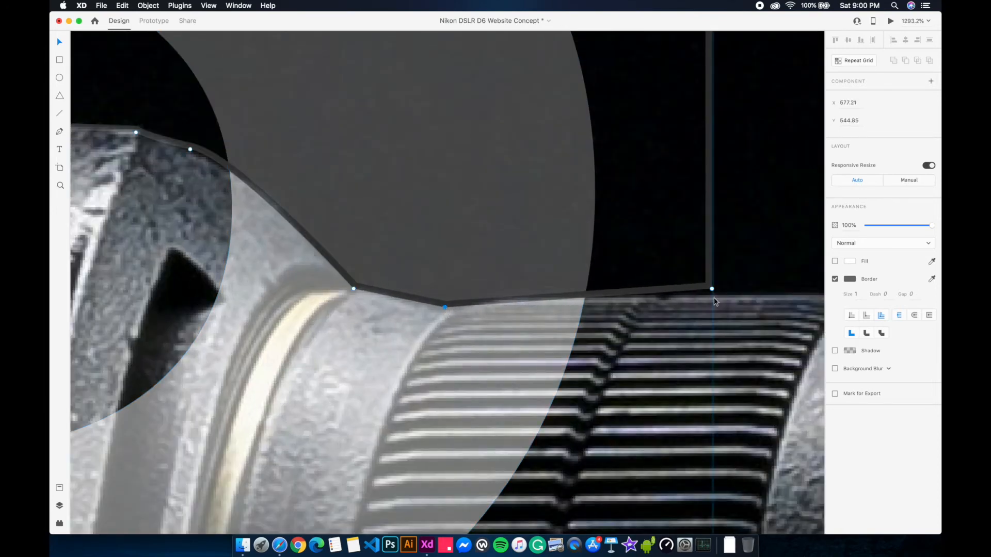
left_click_drag(713, 292, 713, 299)
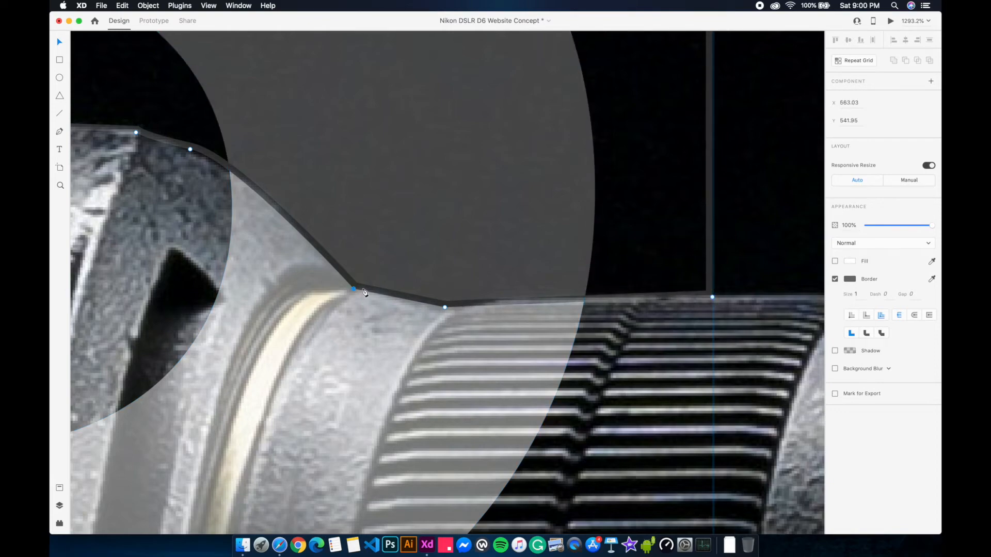
scroll(361, 293, "down", 10)
key("Escape")
scroll(470, 354, "down", 3)
left_click(132, 342)
scroll(395, 309, "down", 2)
scroll(456, 353, "right", 1)
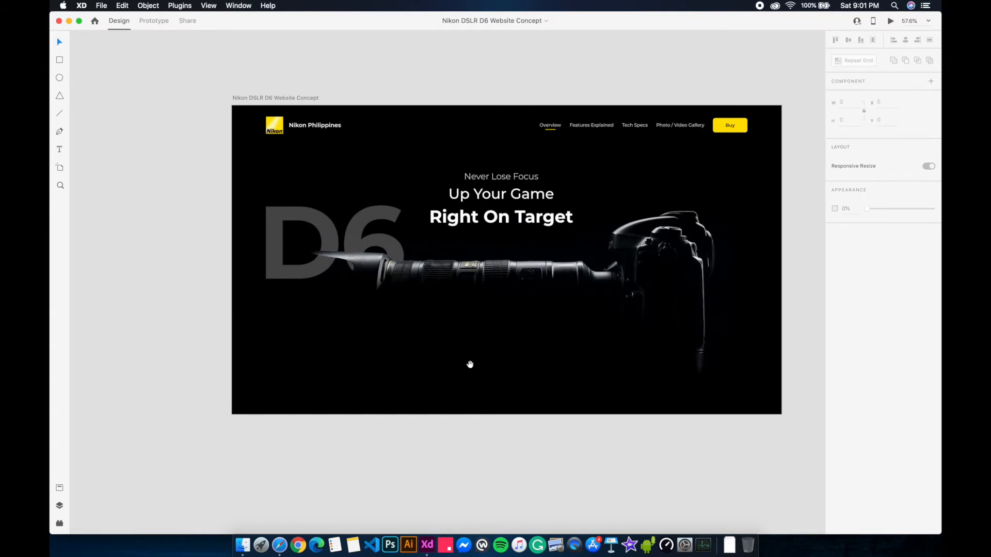
- Enlarge the D6 shape inside the mask to about 492 by 266
scroll(447, 354, "up", 2)
left_click(354, 261)
double_click(354, 261)
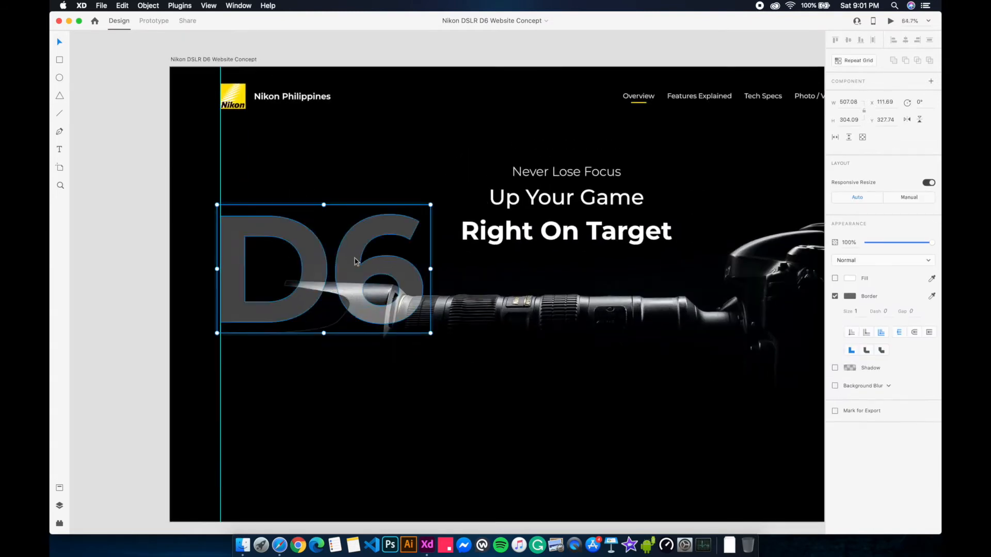
left_click_drag(423, 215, 428, 211)
key("Escape")
scroll(413, 359, "up", 1)
- Nudge the D6 shape inside the mask up to about Y 333
left_click(288, 242)
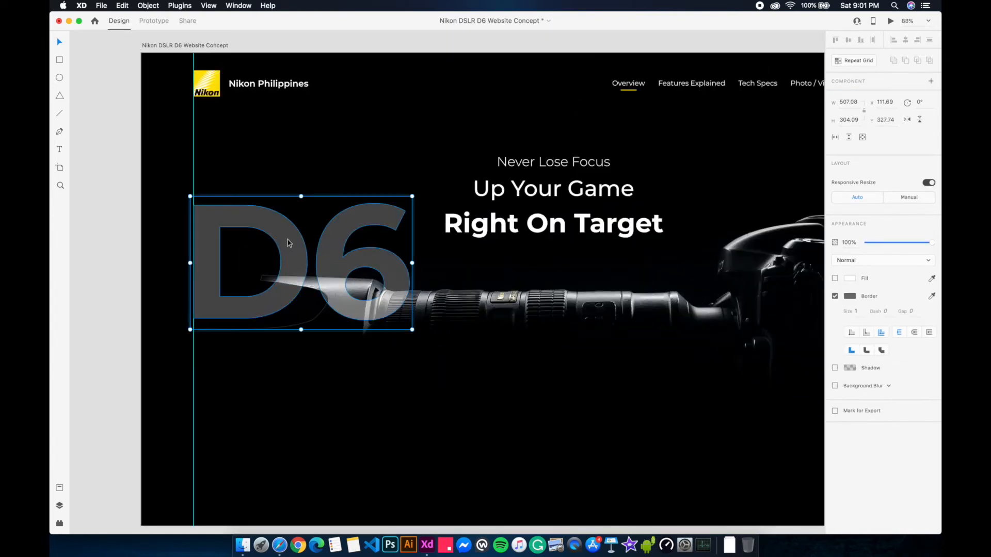
key("Up")
key("Up")
key("Up")
key("Up")
key("Up")
key("Up")
key("Up")
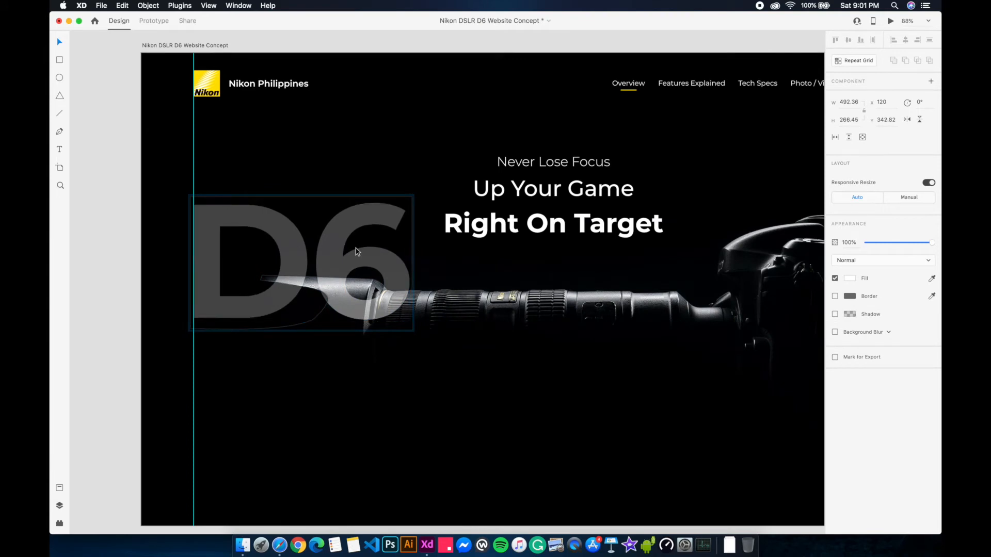
key("Up")
key("Up")
key("Up")
key("Up")
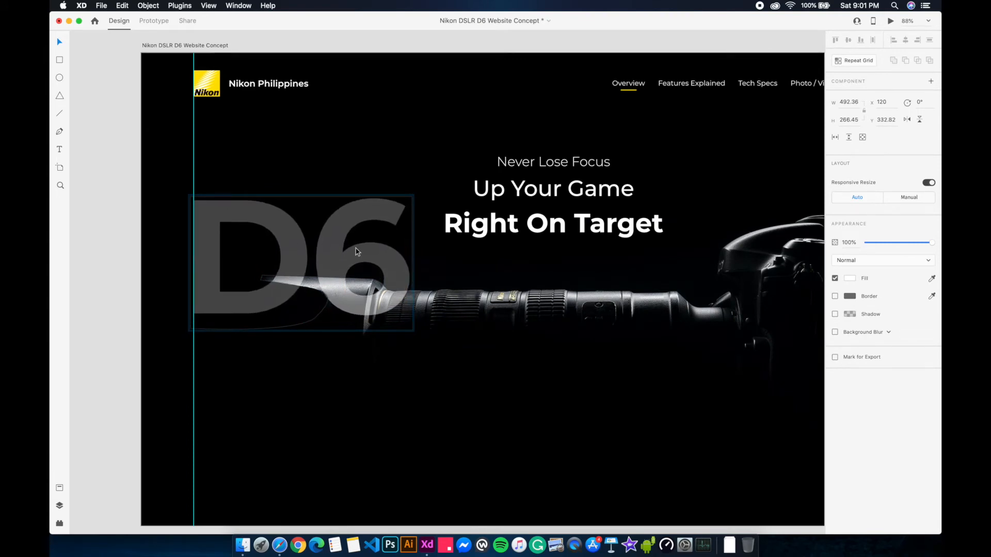
- Nudge the D6 shape inside the mask up one more pixel to about Y 332
key("Up")
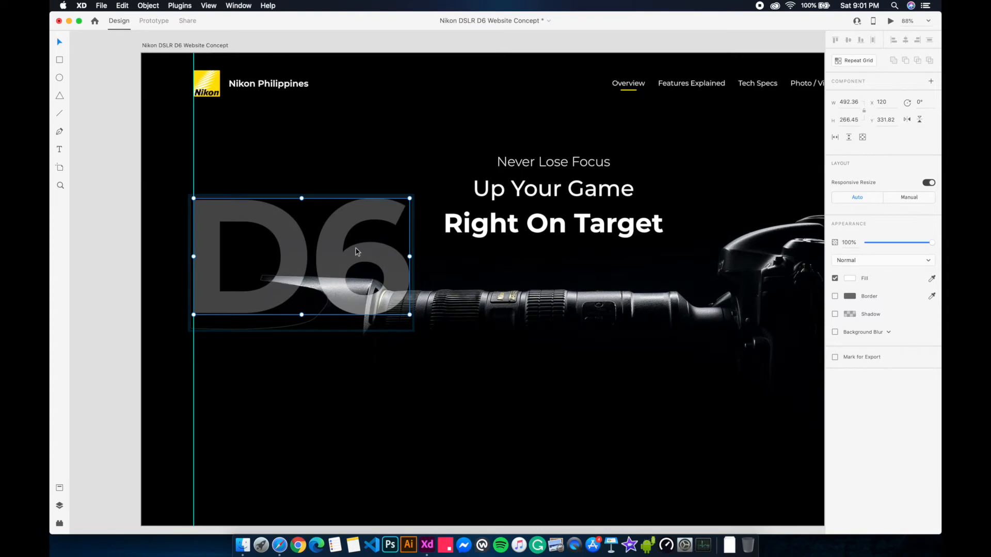
scroll(342, 317, "up", 3)
scroll(400, 340, "up", 3)
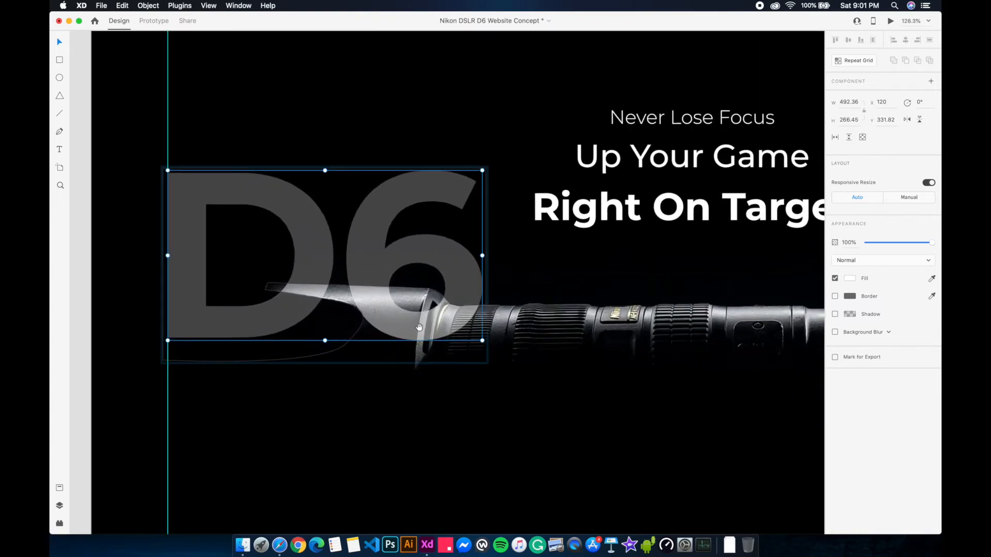
left_click(518, 258)
scroll(494, 258, "up", 3)
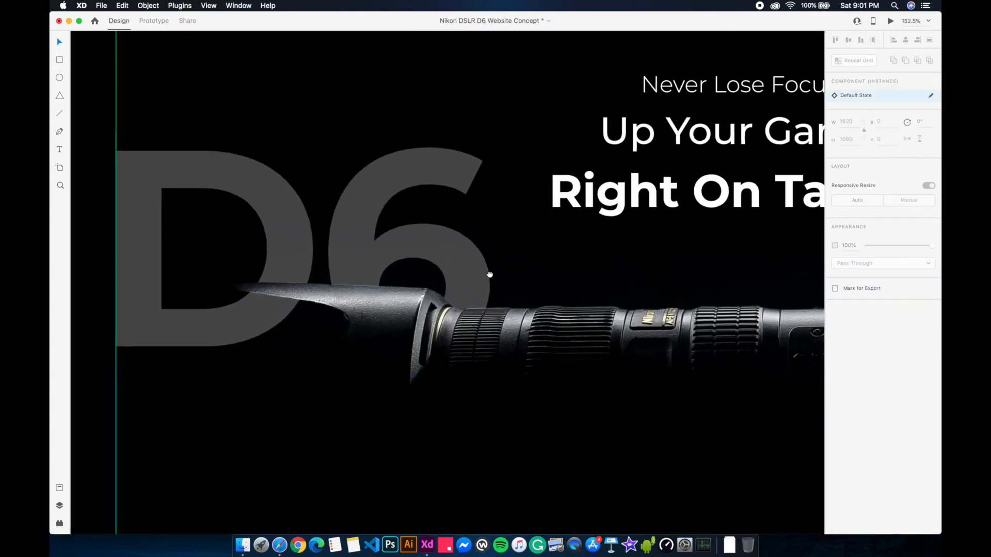
- Raise the two upper corner anchor points of the D6 mask path together by 10 px
left_click(478, 253)
double_click(473, 268)
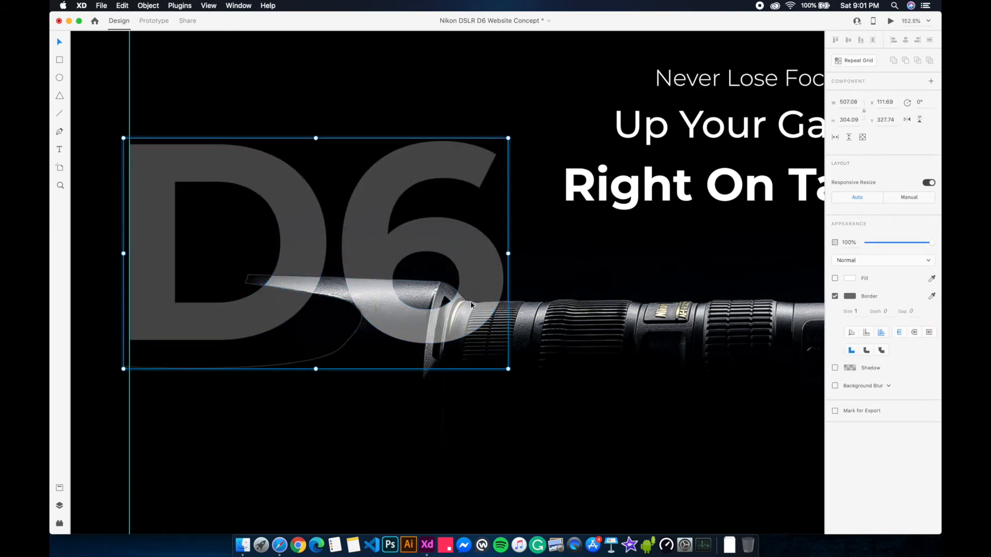
scroll(461, 294, "up", 10)
double_click(444, 281)
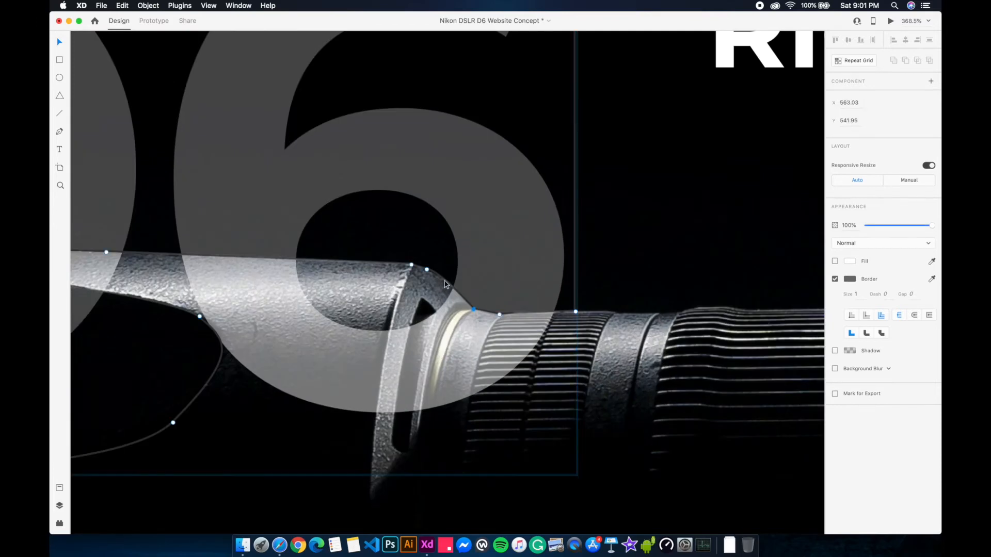
scroll(445, 283, "down", 8)
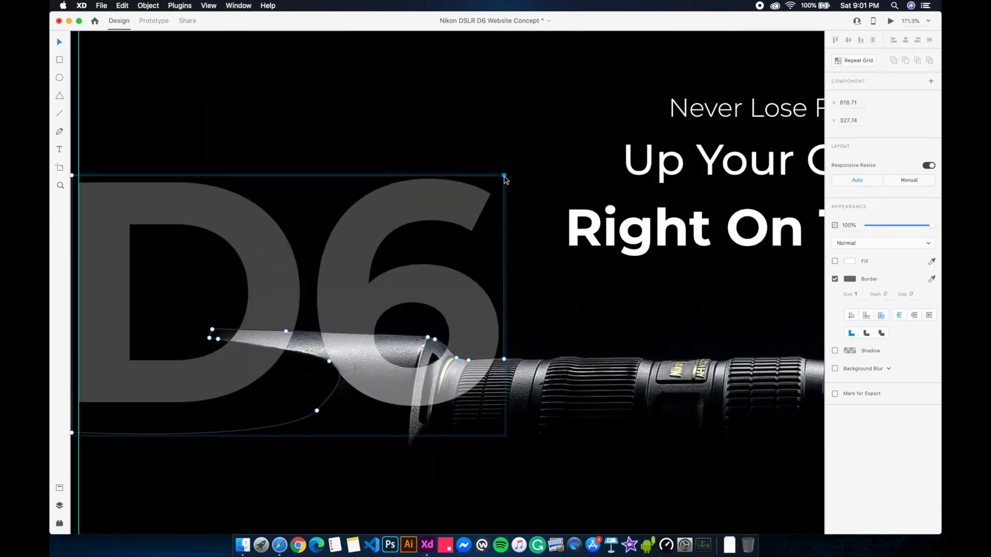
scroll(405, 181, "left", 5)
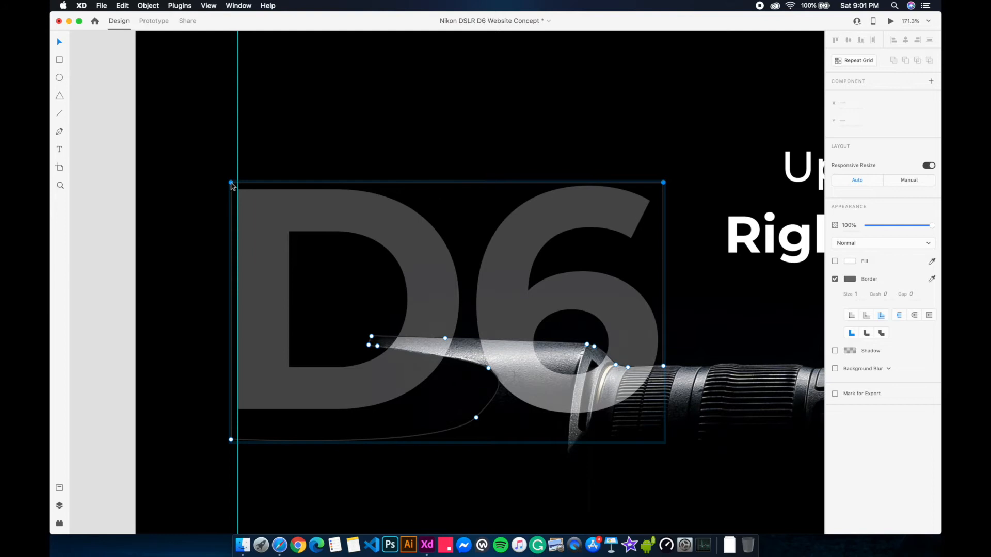
key("shift+Up")
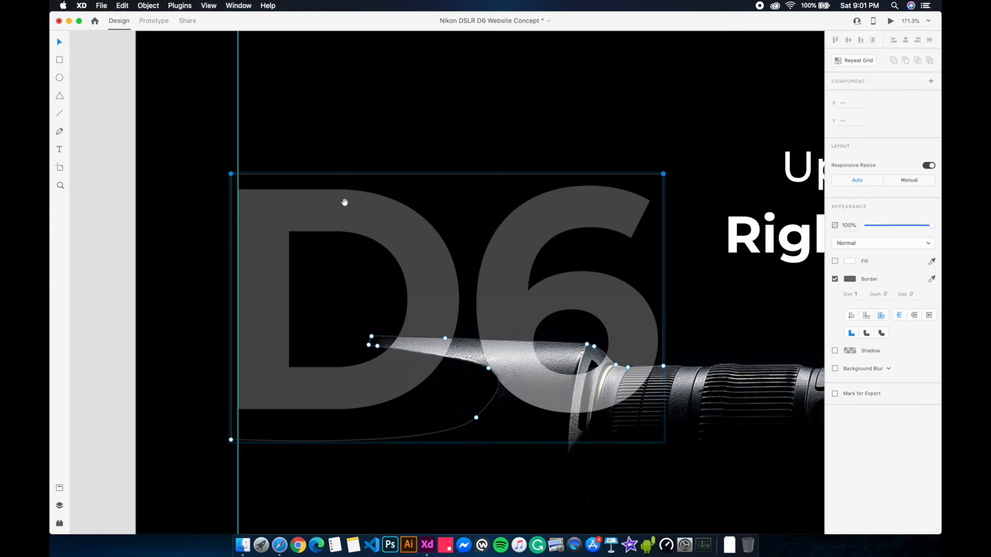
- Shift the two right-hand anchor points of the D6 mask path outward by 10 px
scroll(345, 201, "right", 5)
scroll(345, 201, "down", 2)
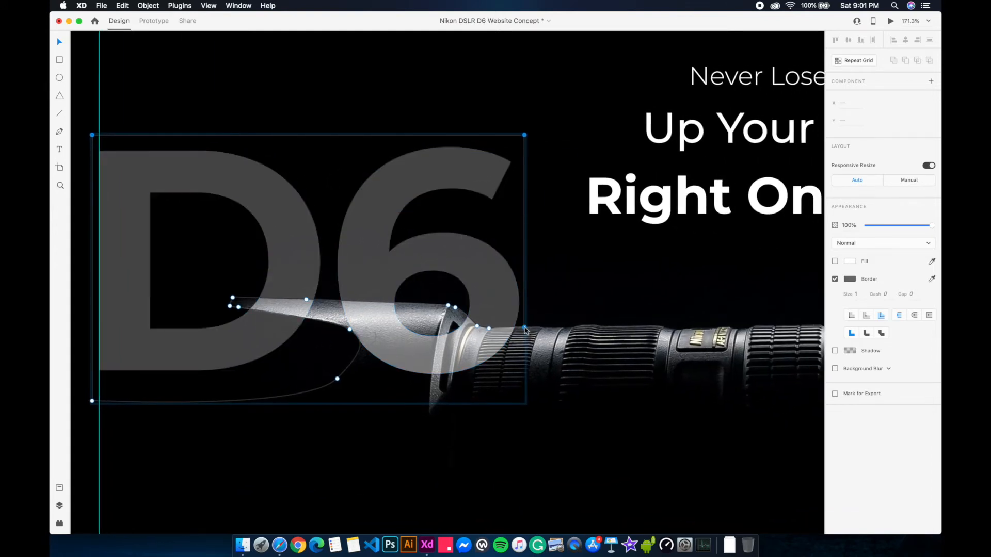
left_click_drag(514, 108, 551, 337)
key("shift+Right")
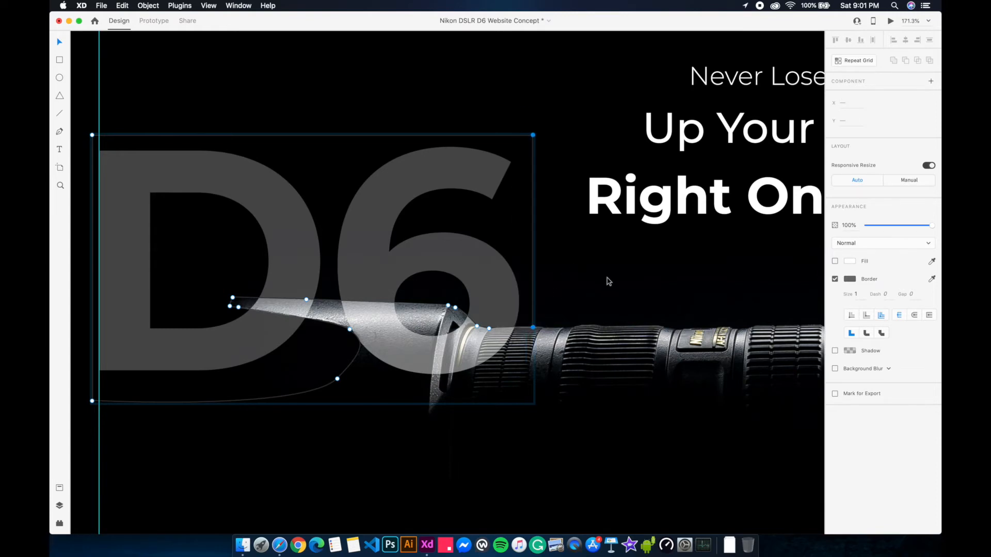
- Enlarge the D6 shape slightly inside the mask by pulling out its upper-right corner
left_click(478, 277)
left_click_drag(589, 289, 658, 290)
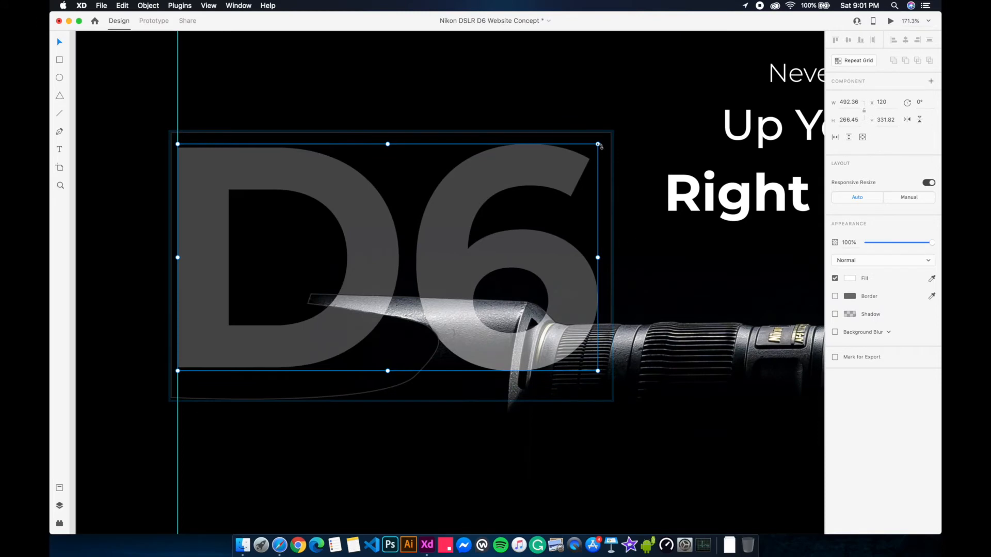
left_click_drag(597, 144, 606, 142)
left_click(670, 242)
- Check the whole artboard in the desktop preview, including how the D6 sits behind the lens, and close the preview
scroll(669, 241, "down", 5)
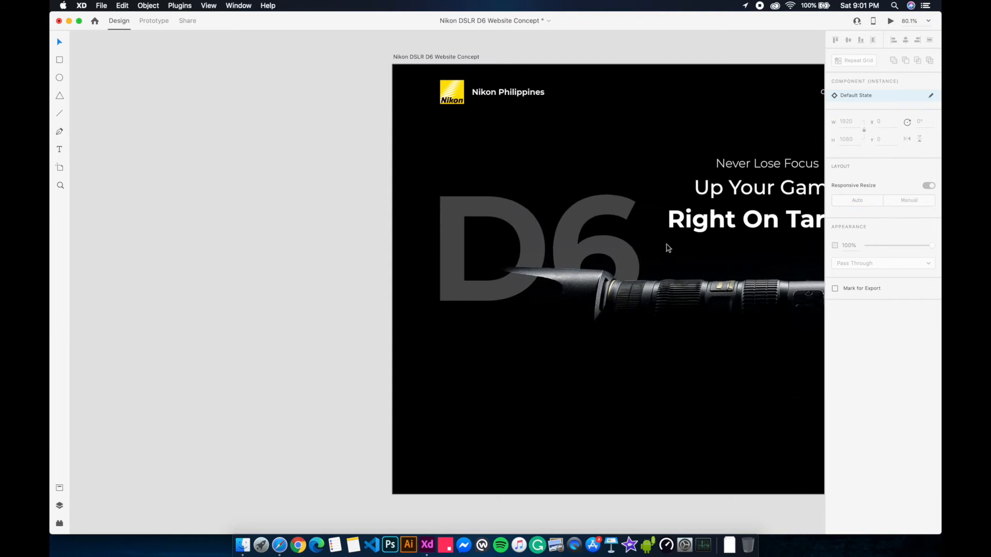
left_click_drag(671, 306, 535, 235)
scroll(537, 240, "down", 5)
scroll(548, 258, "up", 4)
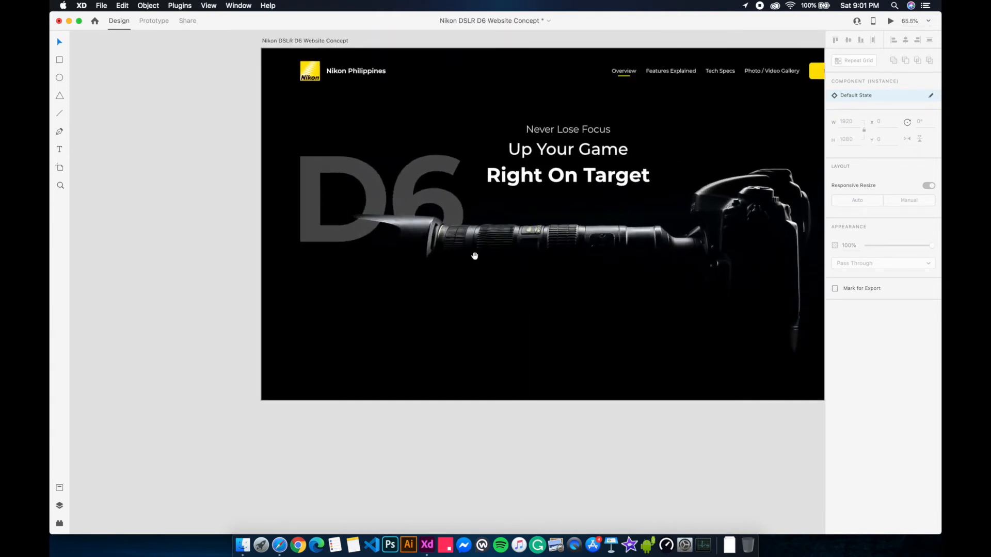
left_click(396, 216)
left_click_drag(511, 307, 443, 304)
scroll(463, 329, "down", 2)
left_click(468, 331)
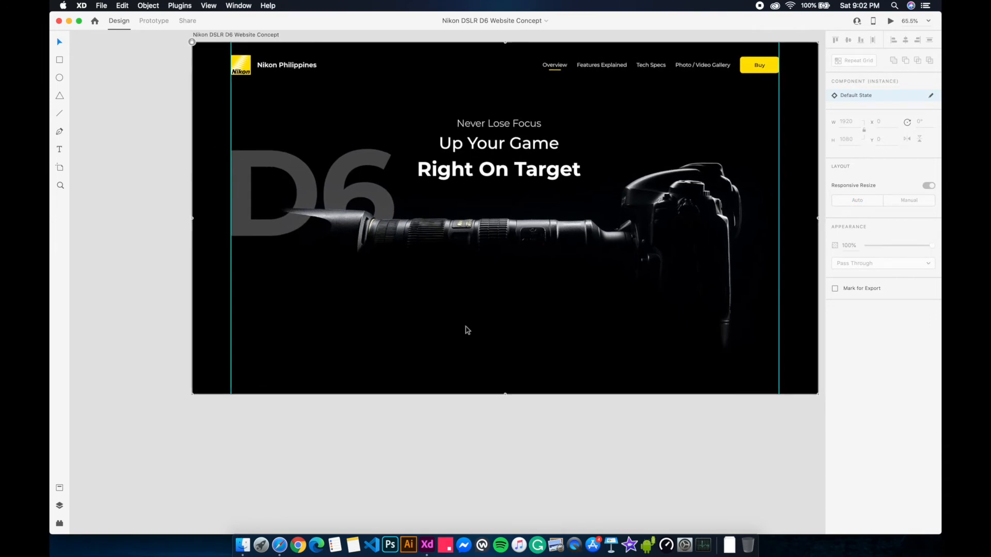
key("super+Return")
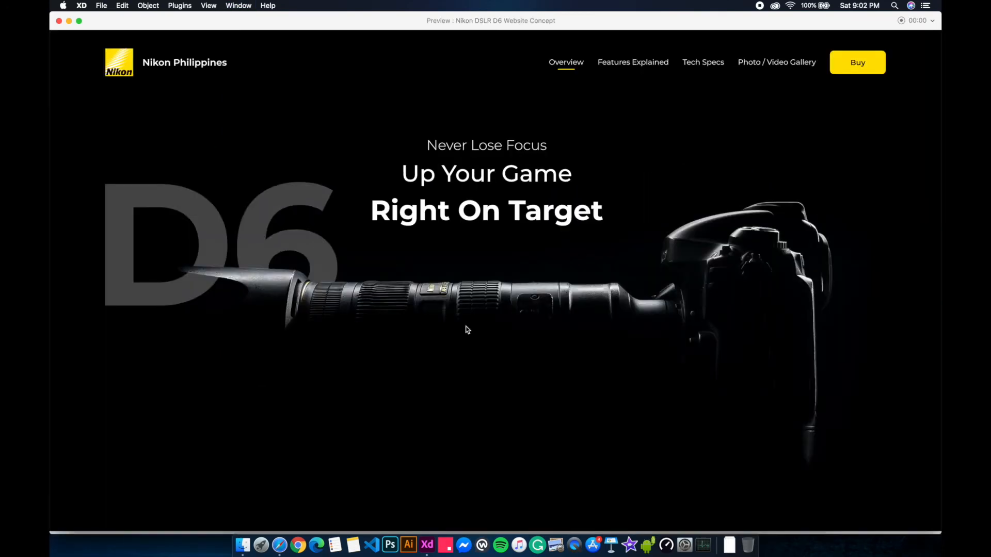
key("super+w")
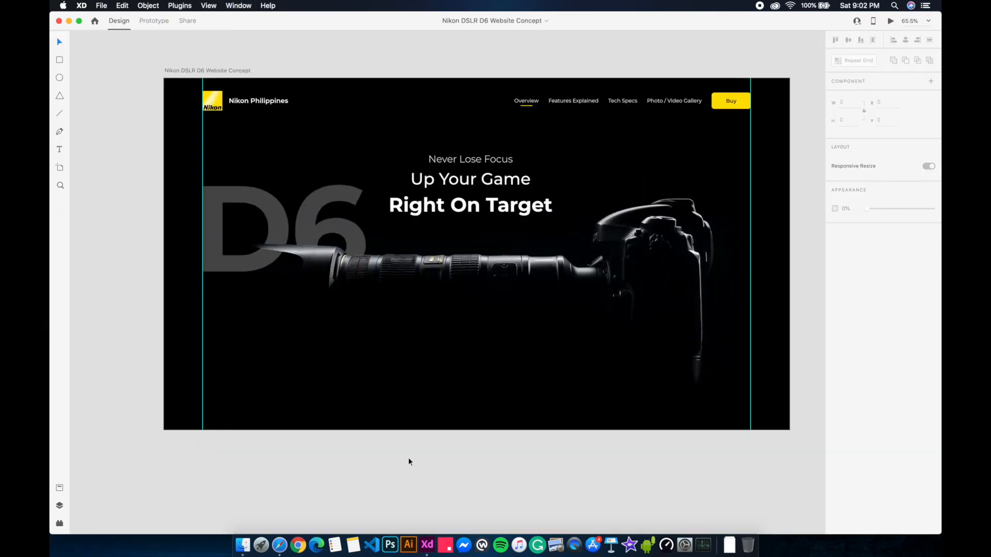
- Duplicate the "Right On Target" headline and place the copy centred below the camera lens
scroll(504, 320, "up", 2)
scroll(504, 321, "down", 1)
left_click(457, 176)
double_click(457, 177)
key("super+c")
left_click(470, 212)
key("super+v")
left_click_drag(463, 185, 464, 326)
- Change the copied headline's text to "Starting At ₱ 150,000"
double_click(463, 326)
type("Starting At")
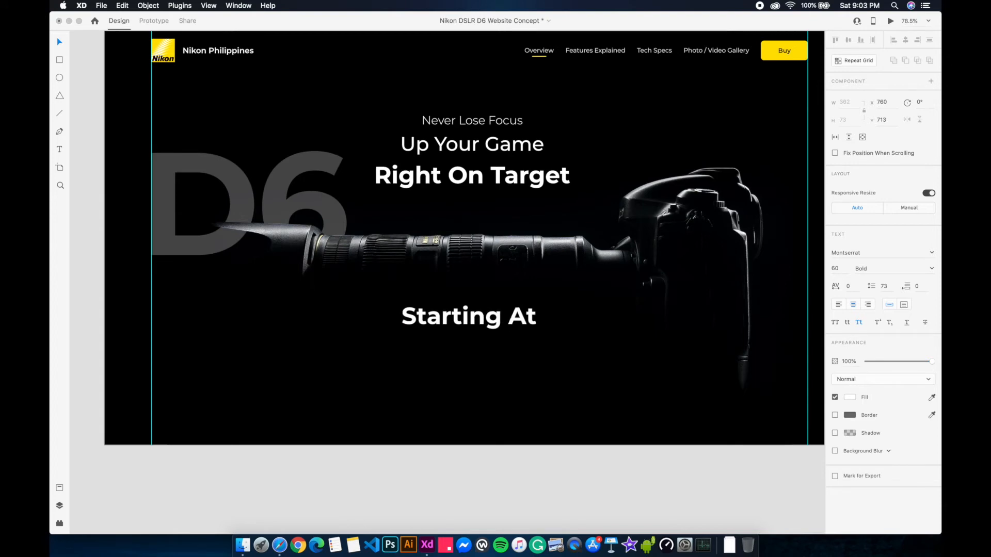
type(" ₱ 15")
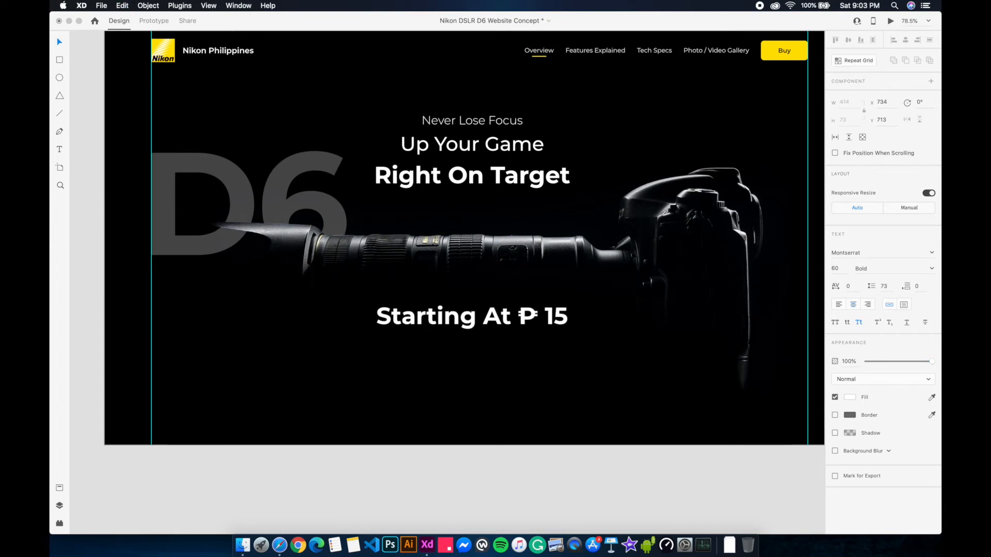
type("0,000")
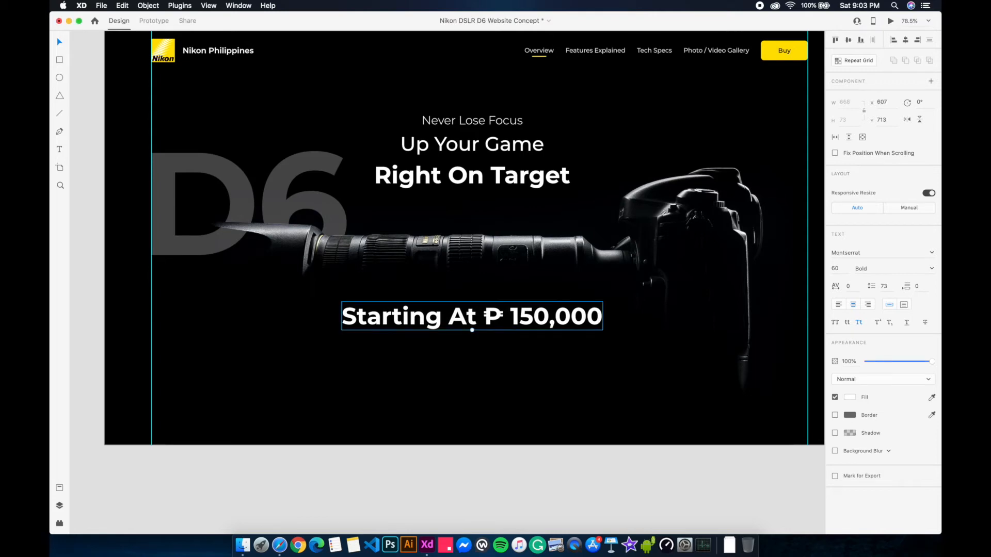
left_click(542, 394)
- Set the price text's font size to 34 and its opacity to 50%
left_click(506, 321)
type("3")
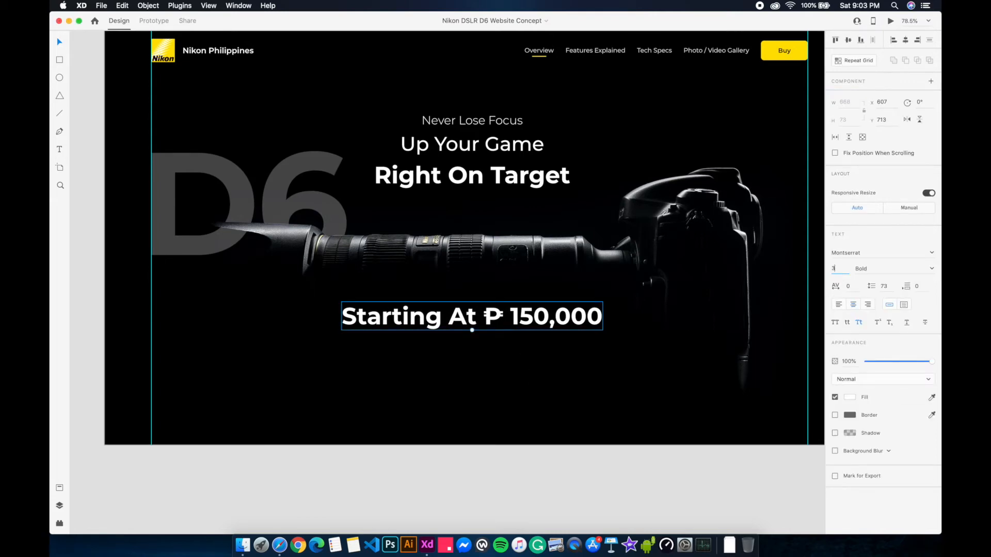
type("4")
key("Return")
key("5")
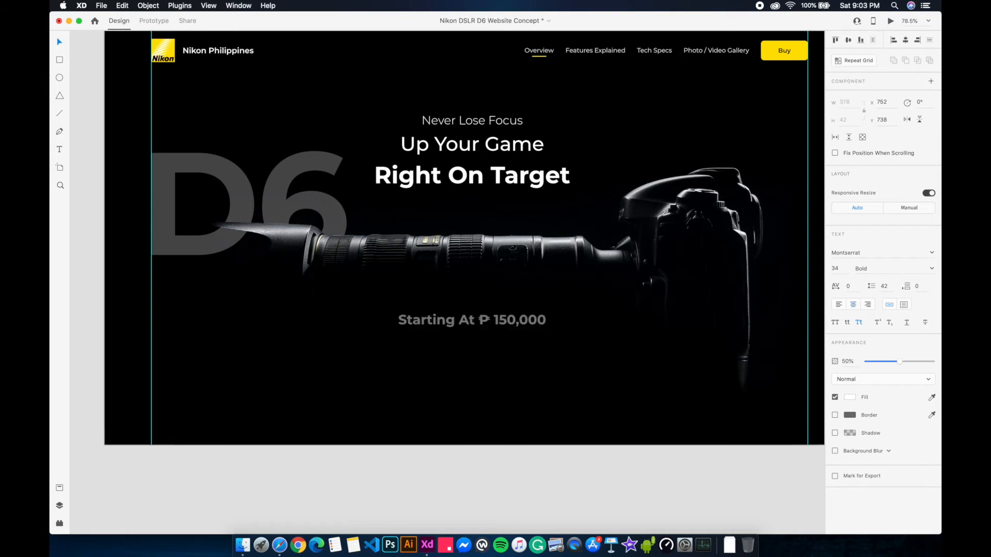
left_click(561, 367)
- Give the price text a slightly lighter weight than Bold and centre it horizontally on the artboard
left_click(518, 324)
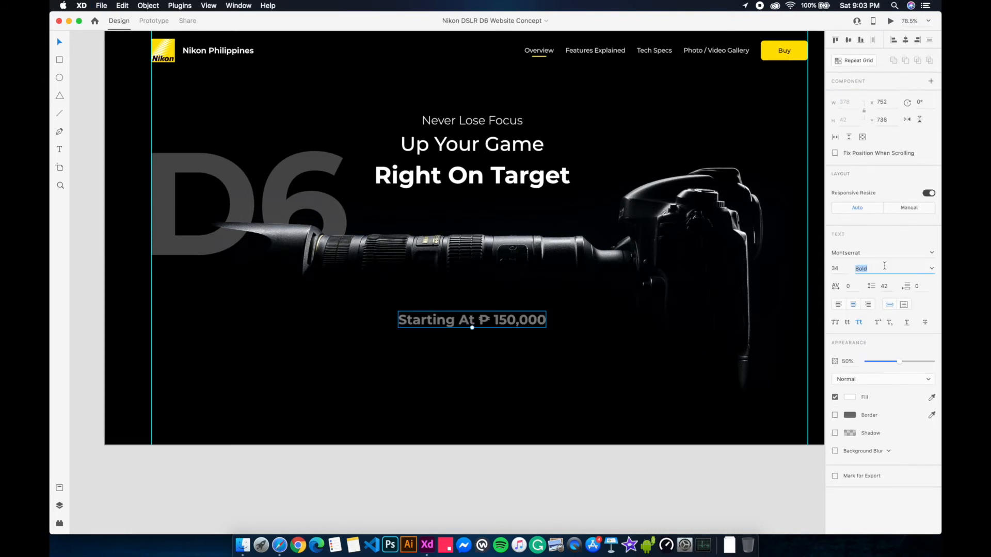
key("Return")
left_click(469, 381)
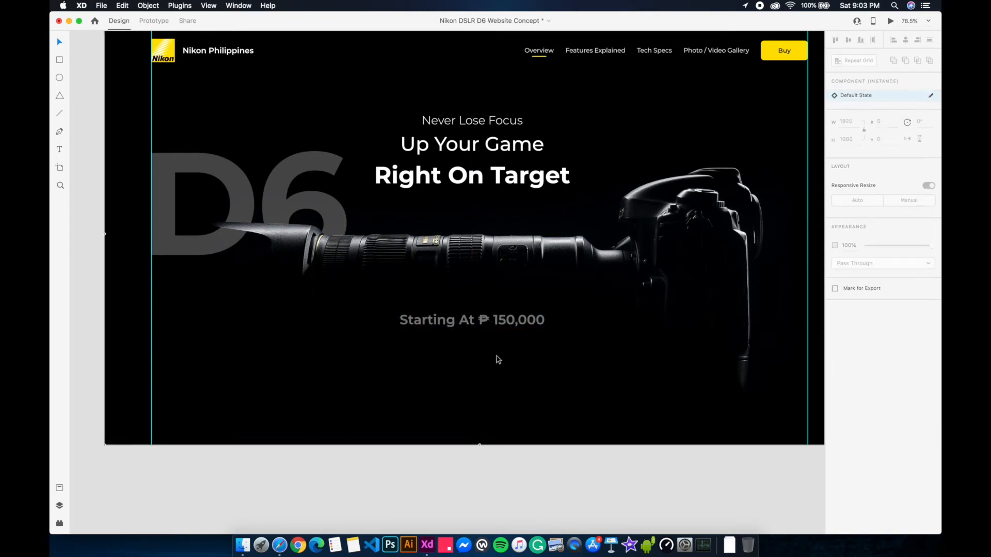
left_click(504, 323)
left_click(905, 41)
left_click(672, 262)
left_click_drag(649, 289, 616, 319)
scroll(621, 338, "down", 2)
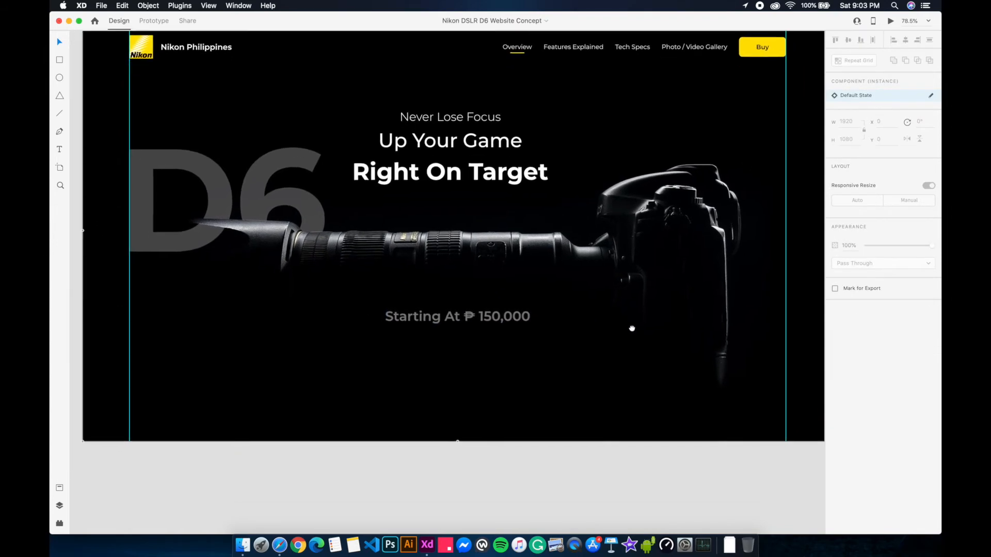
- Draw a white square below and to the left of the price text and set its size to 100 by 100
scroll(448, 402, "up", 3)
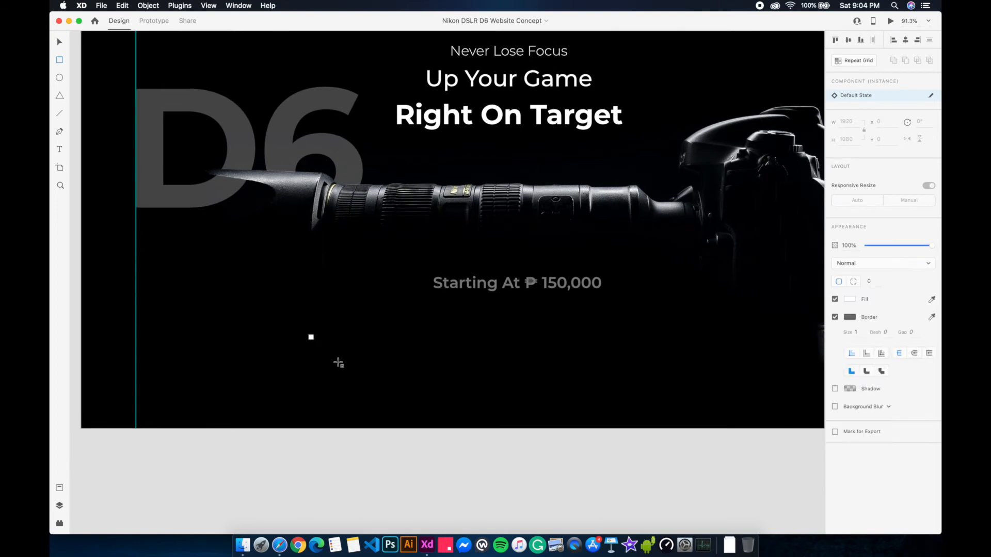
left_click_drag(308, 334, 360, 386)
left_click(359, 373)
left_click(359, 373)
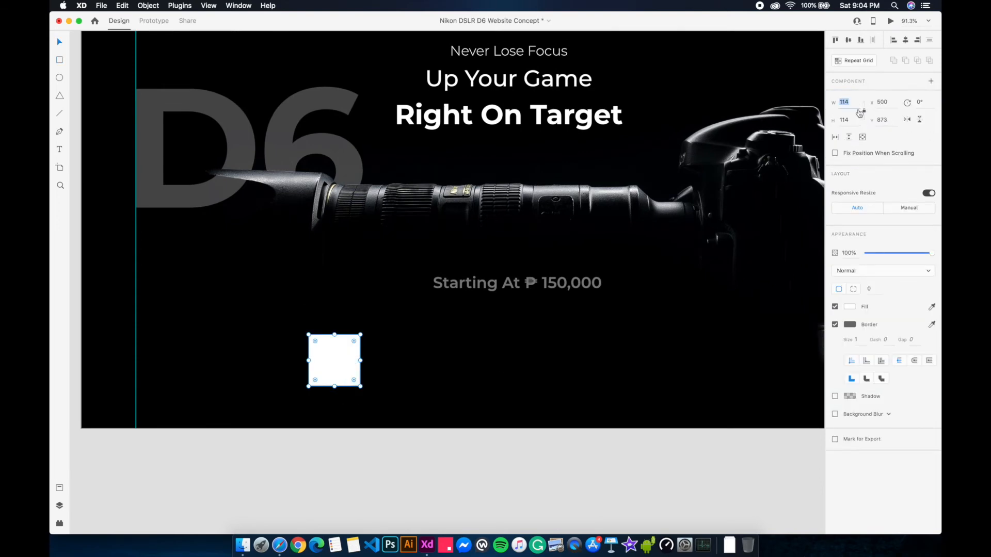
type("100")
key("Return")
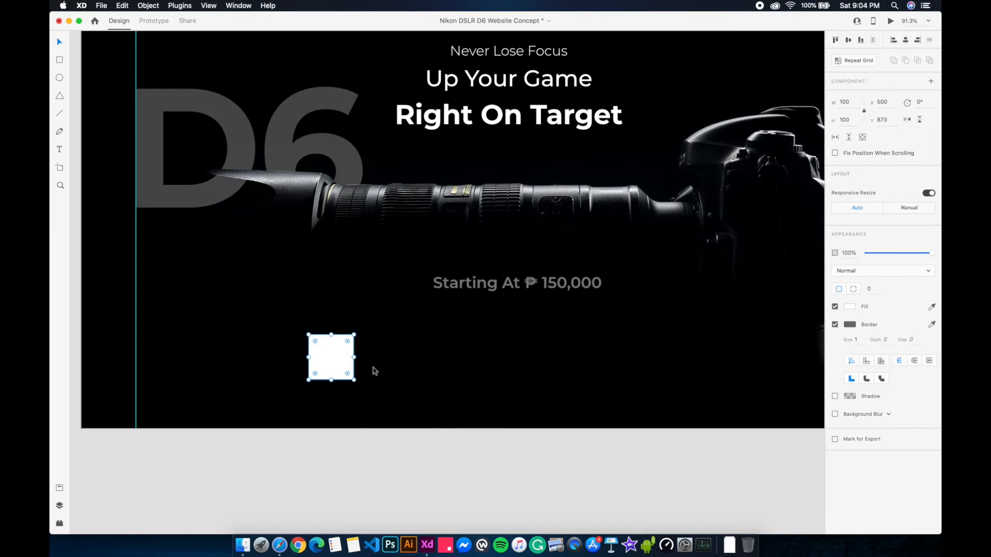
- Round the square's corners to a radius of 12 and remove its border
left_click(373, 380)
scroll(349, 372, "up", 5)
scroll(464, 370, "left", 3)
scroll(464, 370, "down", 1)
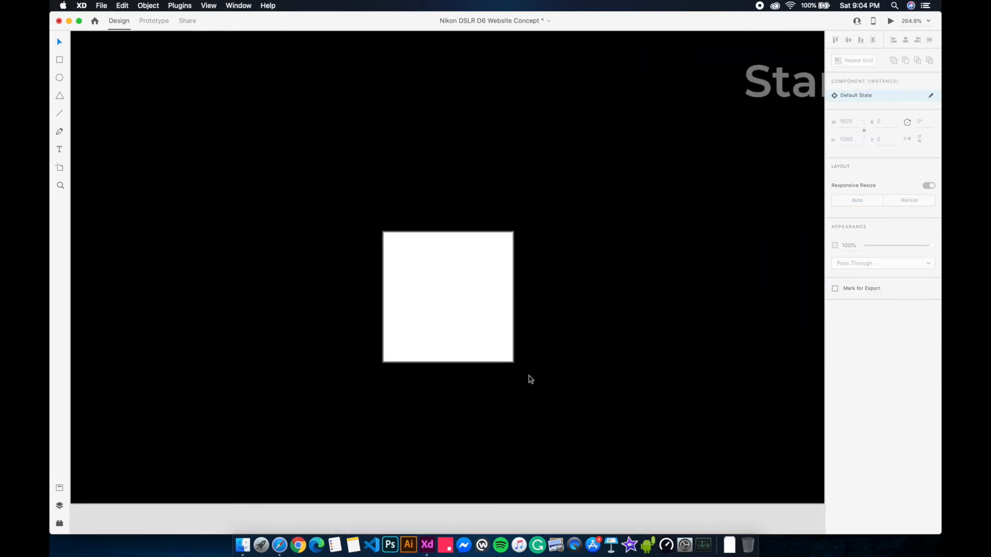
left_click(484, 348)
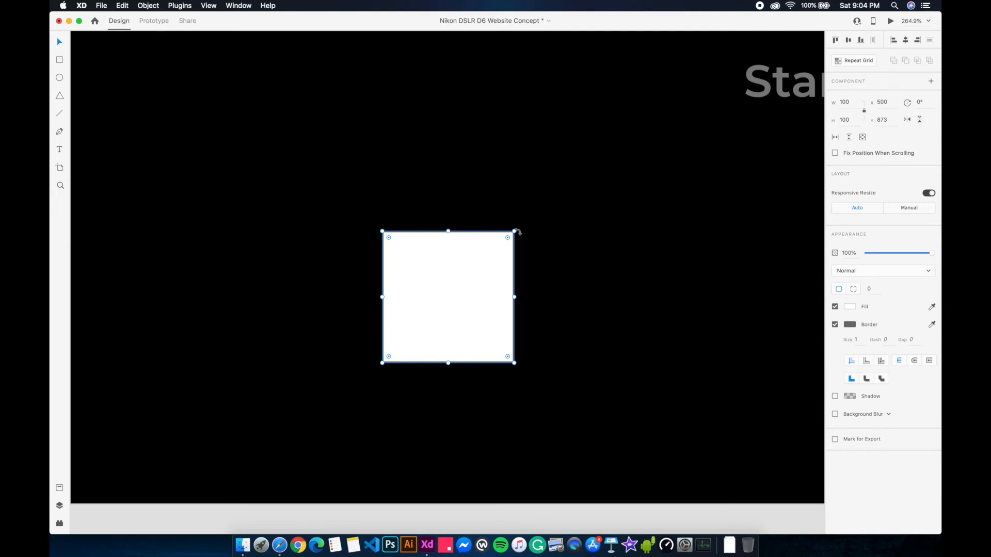
left_click_drag(508, 237, 500, 247)
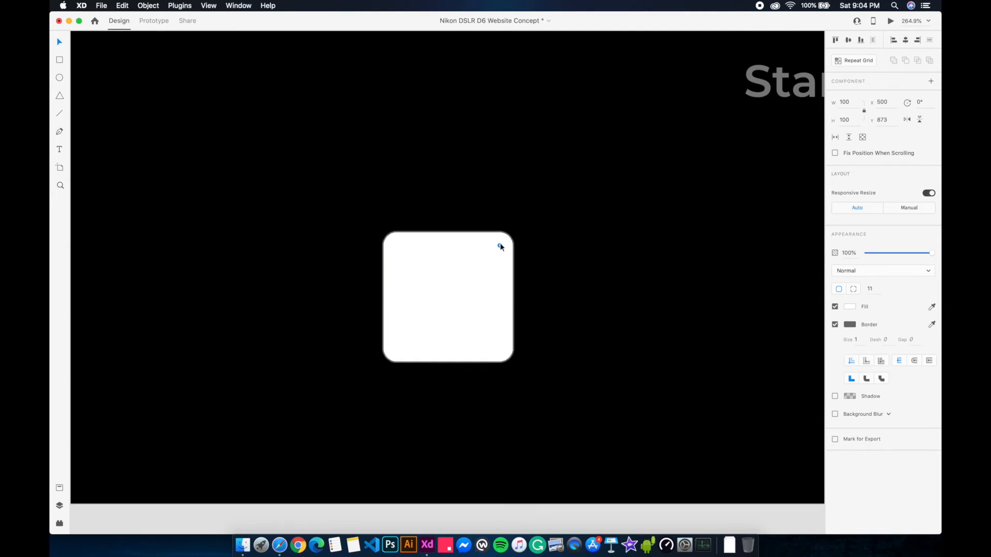
left_click(522, 269)
scroll(524, 277, "right", 2)
scroll(524, 277, "down", 1)
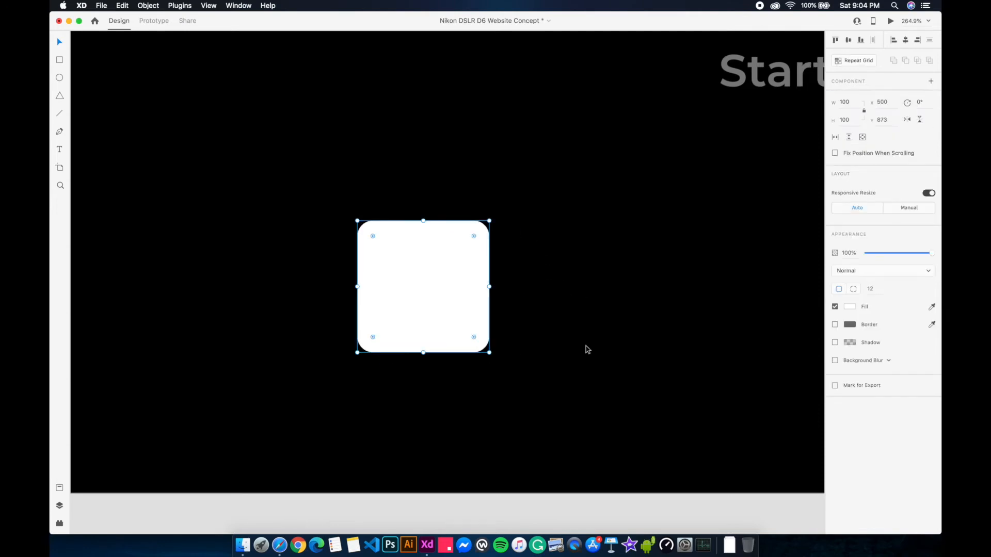
- Reduce the rounded square's opacity to 12% and save the document
left_click(521, 301)
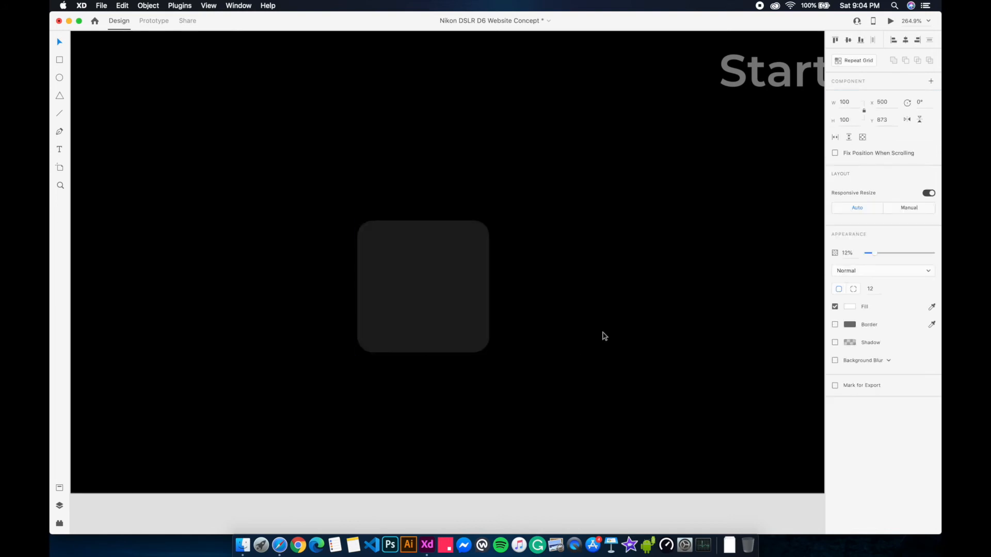
left_click(602, 333)
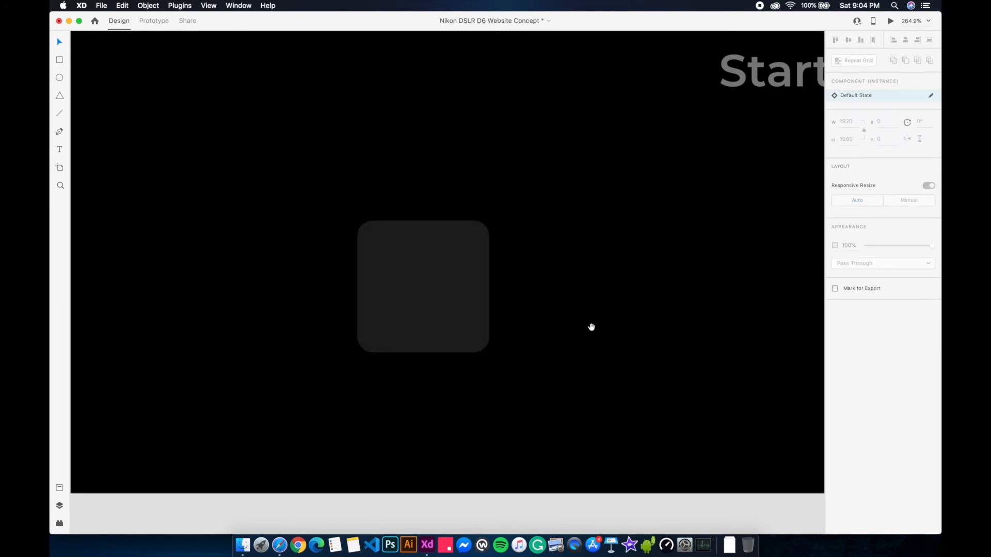
left_click_drag(595, 328, 530, 310)
key("super+s")
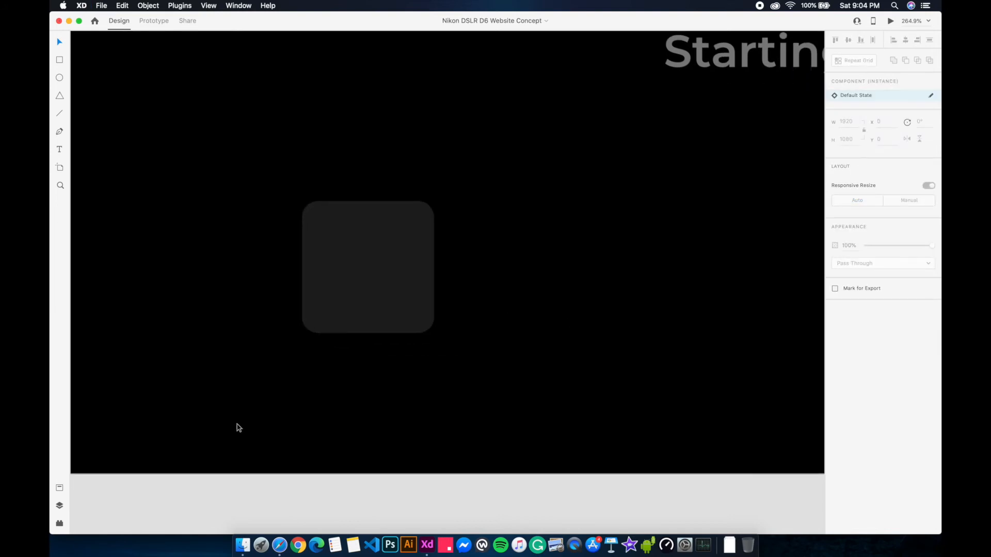
- Place the Physical Characteristics icon component in the centre of the rounded square
left_click(60, 488)
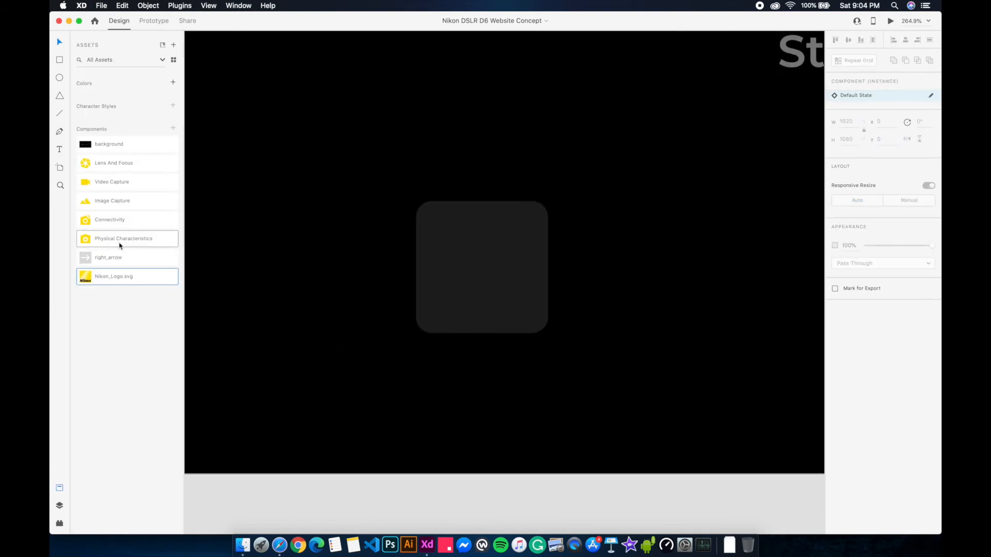
left_click_drag(345, 155, 493, 282)
left_click(603, 294)
scroll(579, 270, "down", 2)
left_click_drag(525, 326, 468, 326)
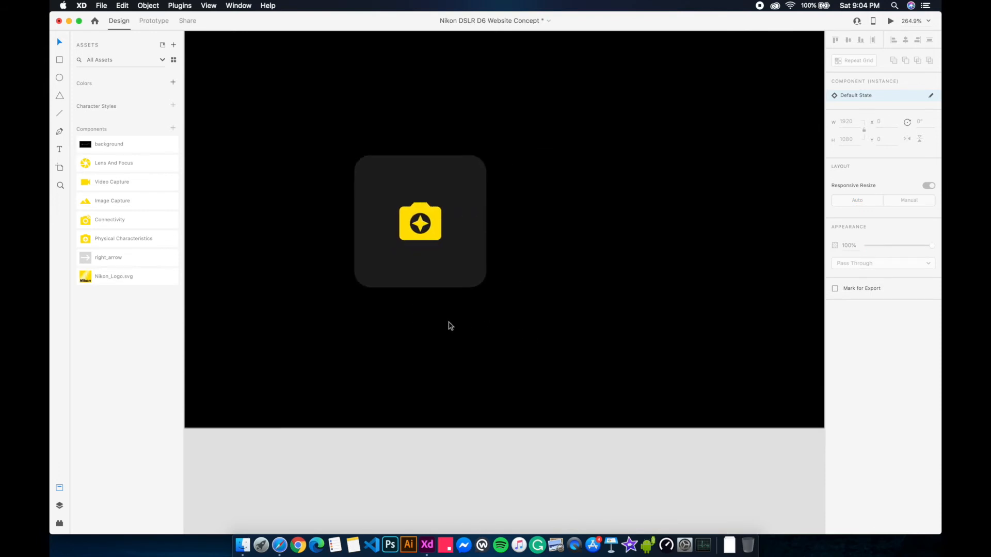
- Duplicate the price text and place the copy just below the icon tile
scroll(532, 293, "down", 5)
left_click_drag(610, 202, 423, 312)
scroll(499, 276, "up", 5)
left_click_drag(469, 335, 560, 195)
scroll(545, 230, "up", 2)
left_click_drag(579, 260, 570, 274)
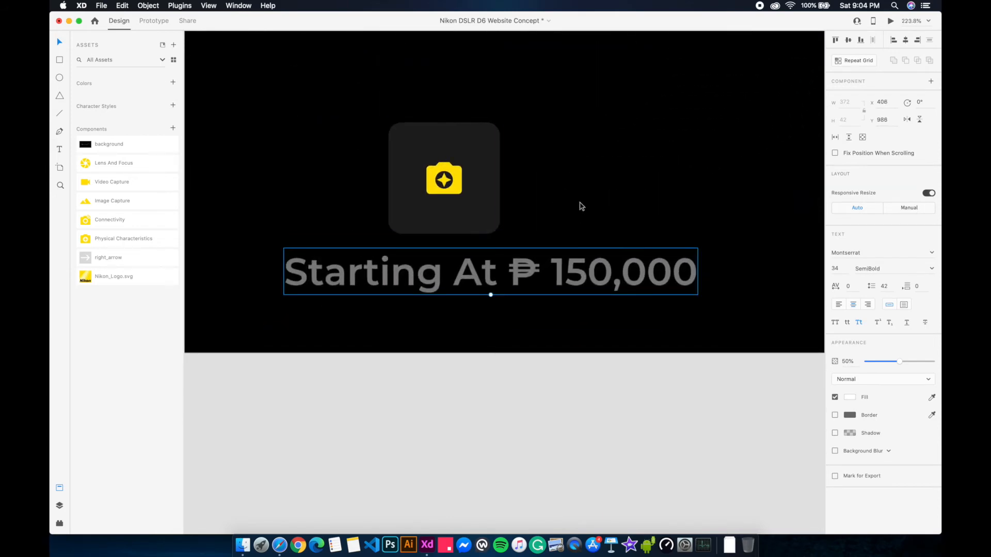
- Replace the copied text with the component name "Physical Characteristics" and set its font size to 12 and line spacing to 30
double_click(110, 240)
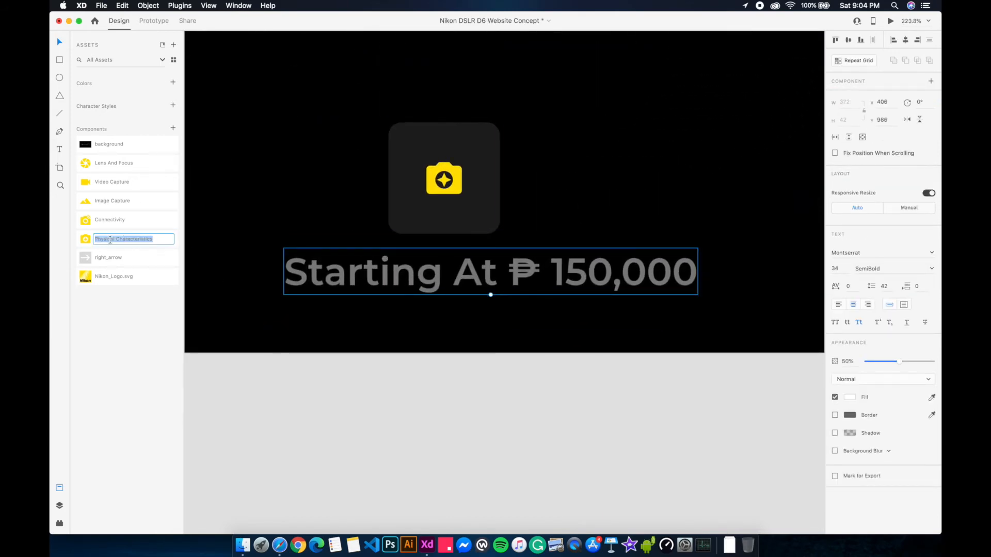
key("super+c")
key("Return")
key("Return")
key("super+v")
key("Escape")
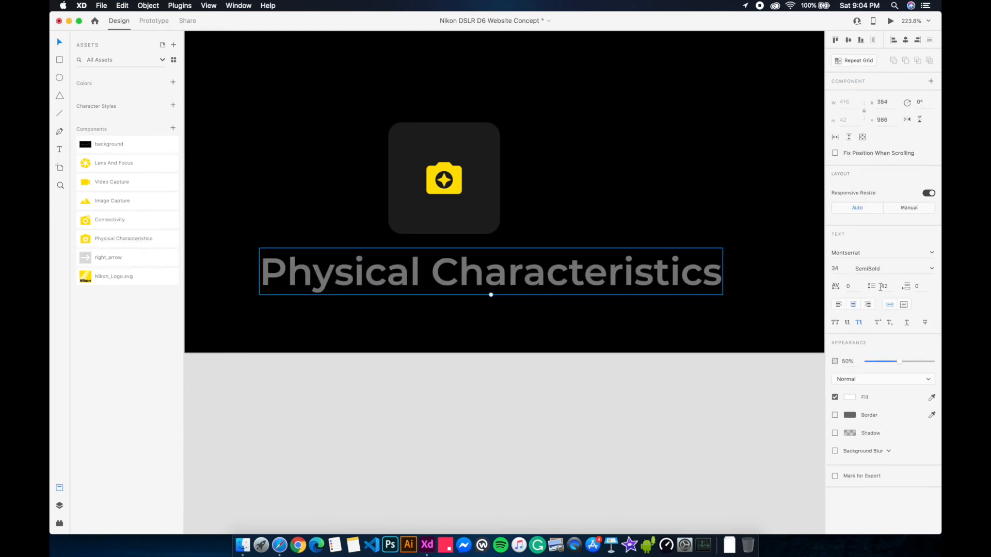
type("12")
key("Return")
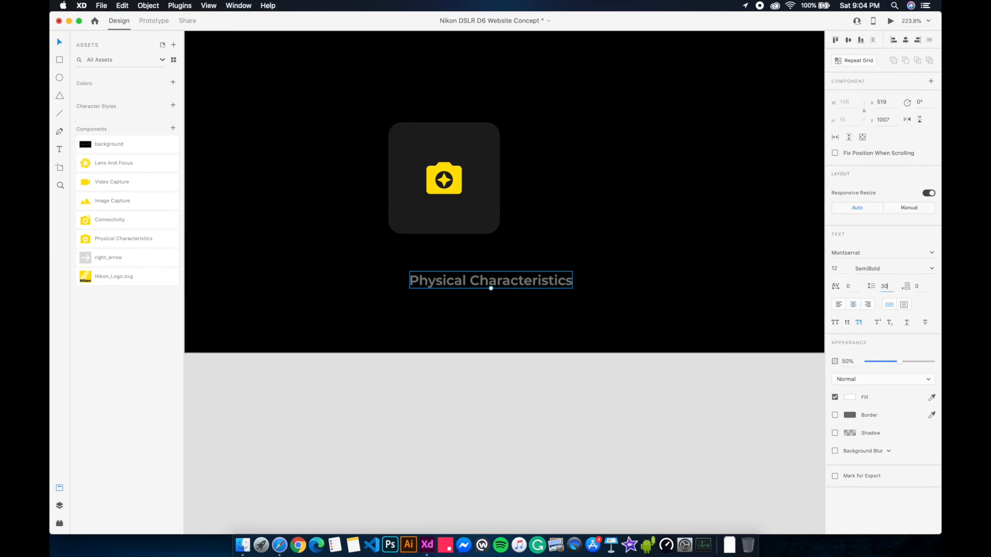
- Break the label onto two lines between "Physical" and "Characteristics" and set its line spacing to 20
left_click(495, 283)
double_click(476, 283)
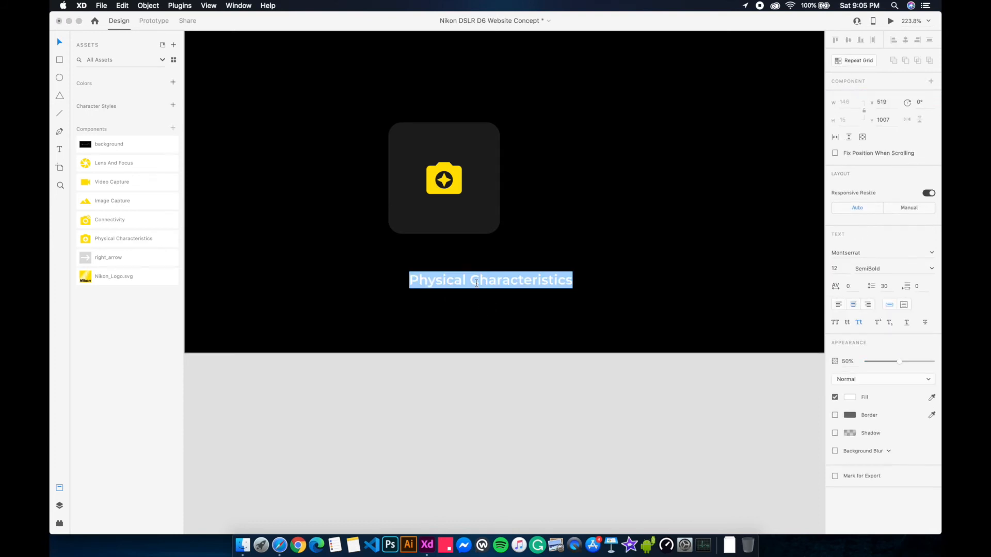
left_click(472, 282)
key("BackSpace")
key("Return")
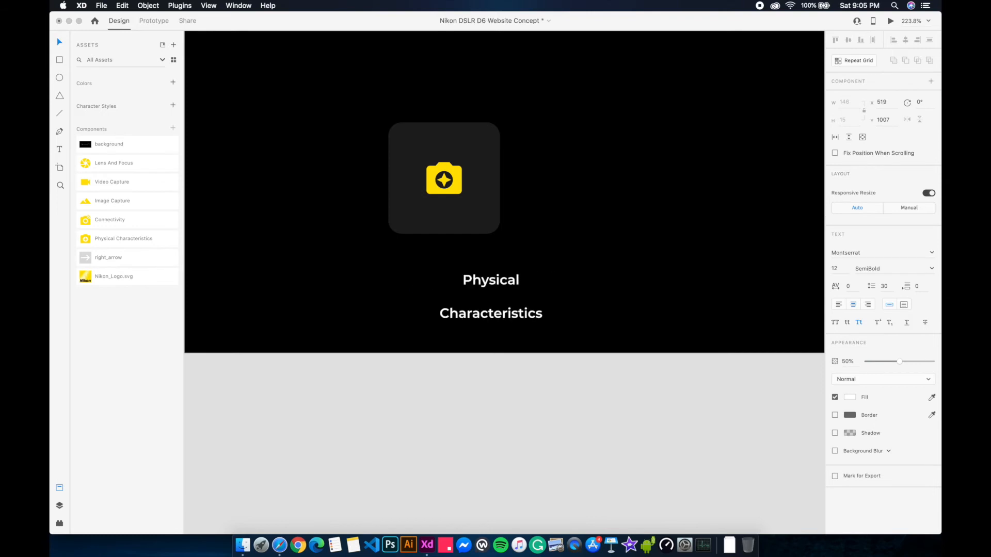
key("Escape")
left_click_drag(488, 321, 475, 301)
type("20")
key("Return")
- Centre the two-line label horizontally beneath the icon tile
left_click(513, 315)
left_click(467, 281)
key("alt")
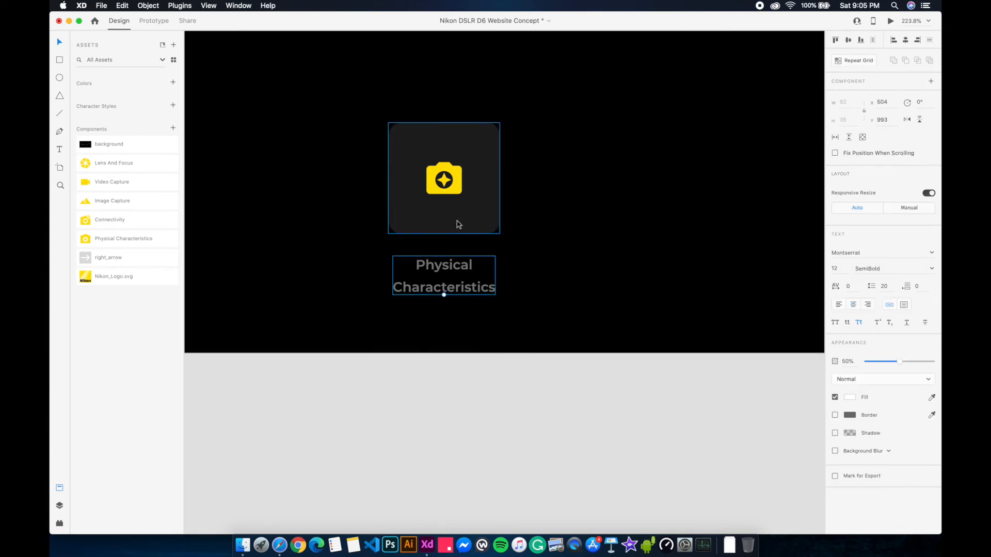
left_click(564, 262)
left_click_drag(563, 262, 539, 271)
left_click(470, 299)
left_click(529, 321)
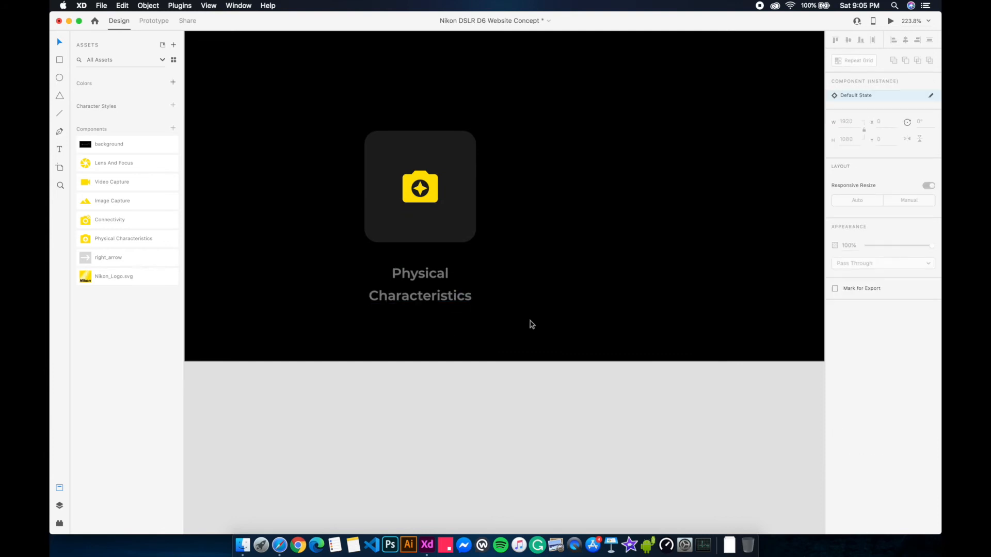
- Nudge the label up 4 px closer to the tile
scroll(528, 319, "down", 5)
scroll(495, 333, "down", 2)
scroll(451, 336, "up", 8)
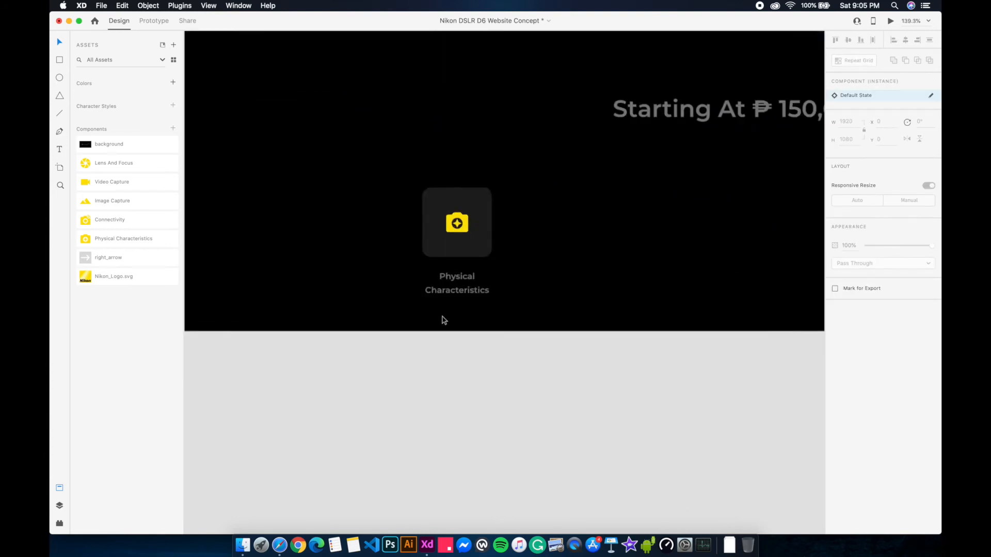
left_click(527, 274)
key("Up")
key("Up")
key("Up")
key("Up")
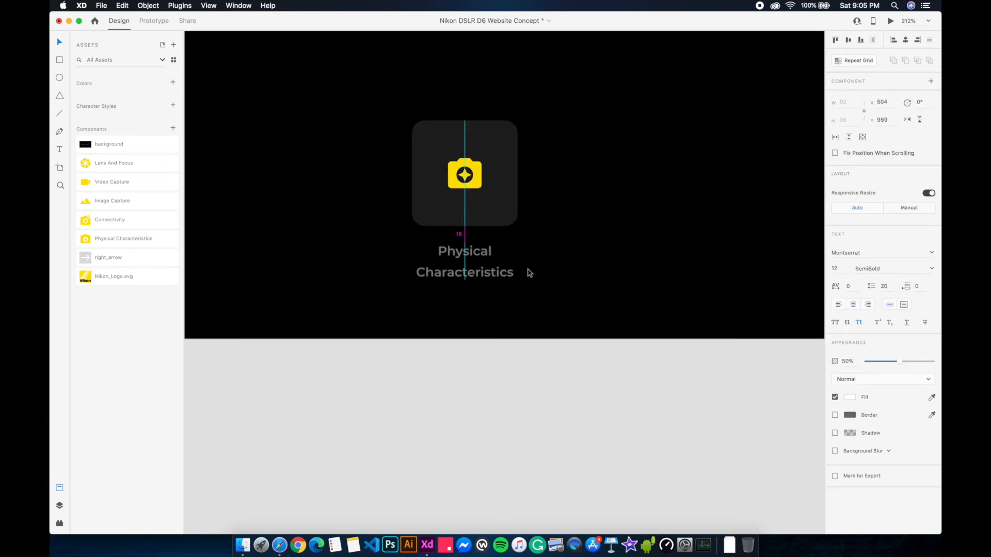
left_click(530, 272)
- Turn the rounded square, its icon and its label together into a repeat grid
scroll(454, 289, "right", 4)
scroll(454, 289, "up", 2)
left_click(419, 227)
left_click(484, 231)
scroll(484, 232, "down", 4)
left_click(403, 288)
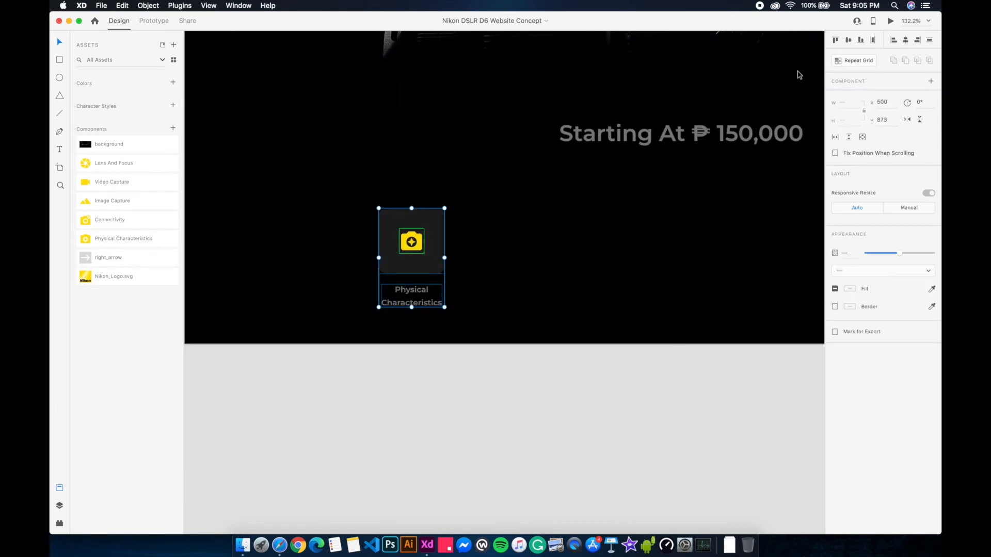
left_click(576, 242)
scroll(552, 277, "down", 4)
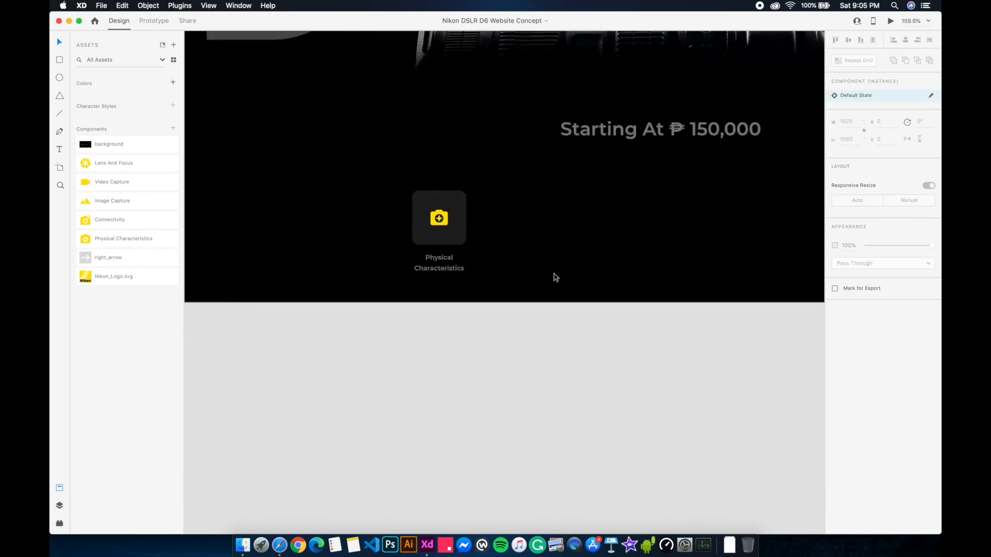
left_click(360, 239)
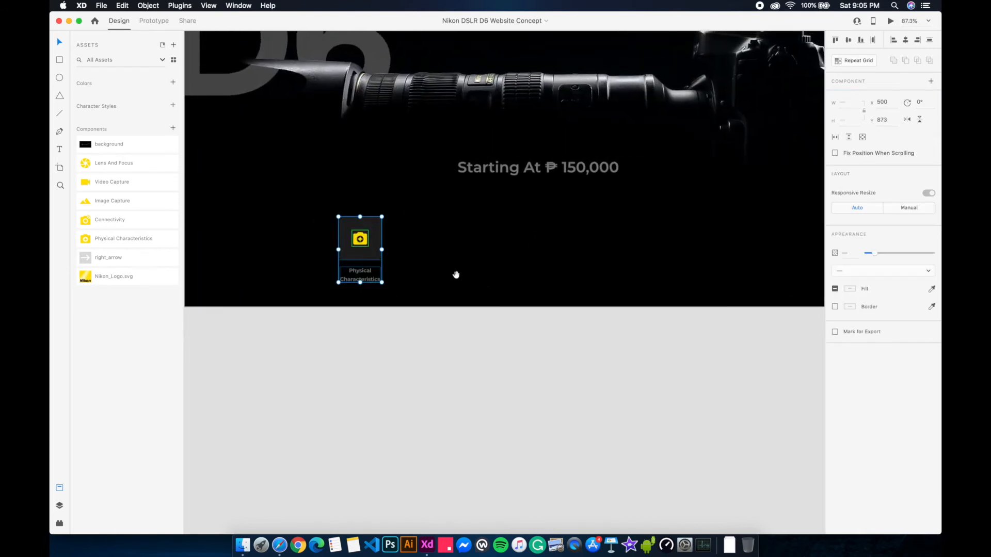
scroll(454, 278, "right", 2)
scroll(454, 277, "up", 1)
left_click(856, 61)
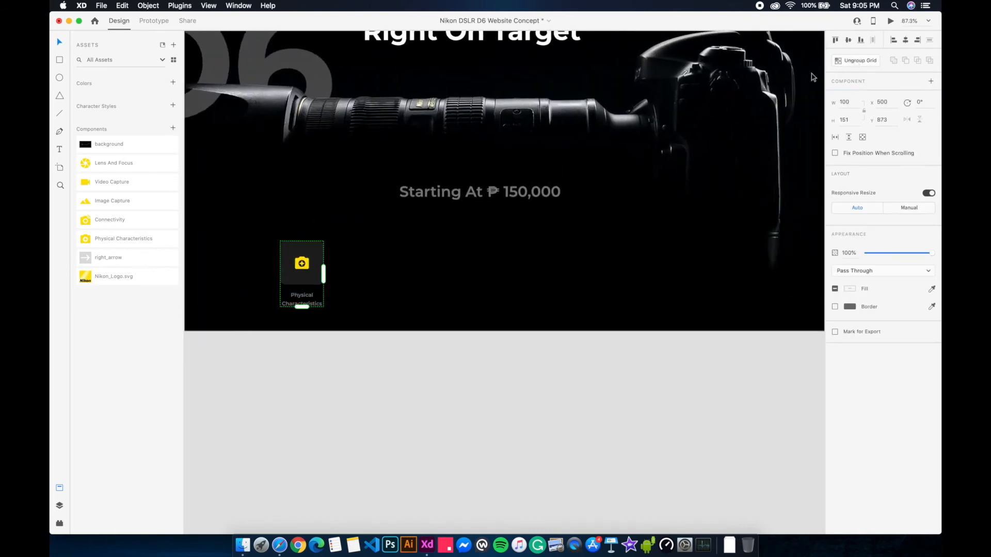
- Extend the repeat grid into a row of five tiles spaced 65 px apart and ungroup the grid
left_click_drag(324, 274, 531, 273)
left_click(623, 289)
left_click(583, 276)
left_click_drag(538, 266, 562, 266)
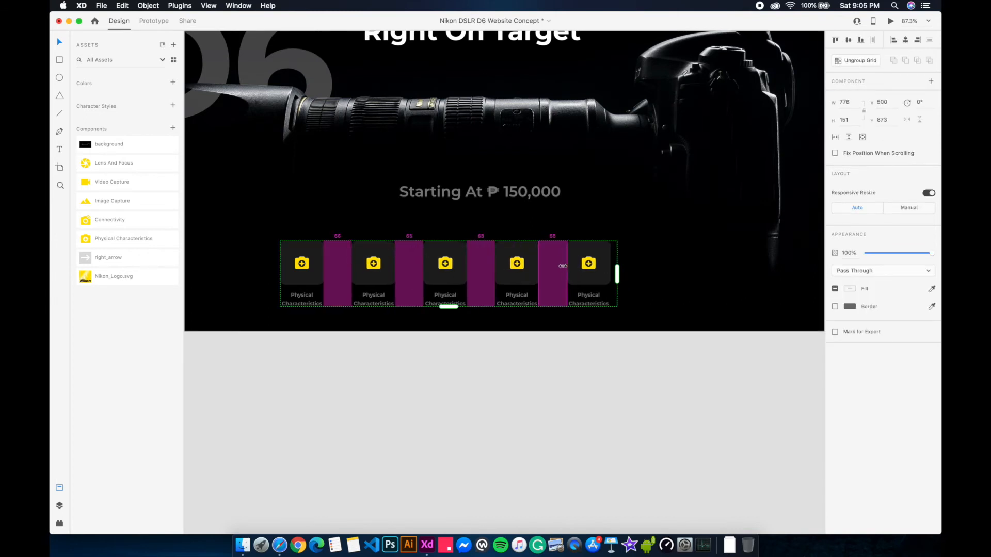
left_click(861, 61)
- Swap the second tile's icon for the Connectivity component and change its label to "Connectivity"
scroll(376, 294, "up", 5)
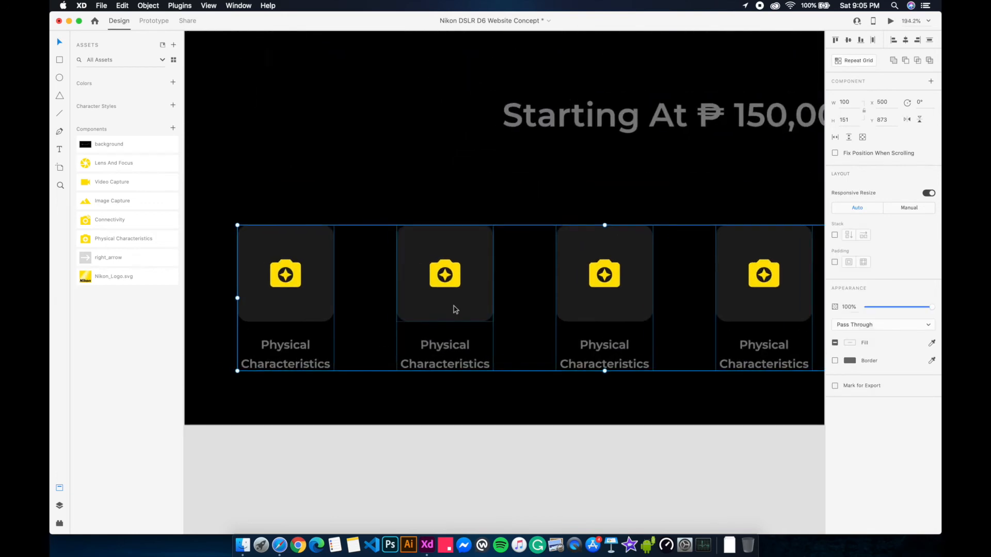
scroll(455, 309, "up", 2)
double_click(483, 256)
left_click_drag(110, 221, 478, 251)
double_click(111, 220)
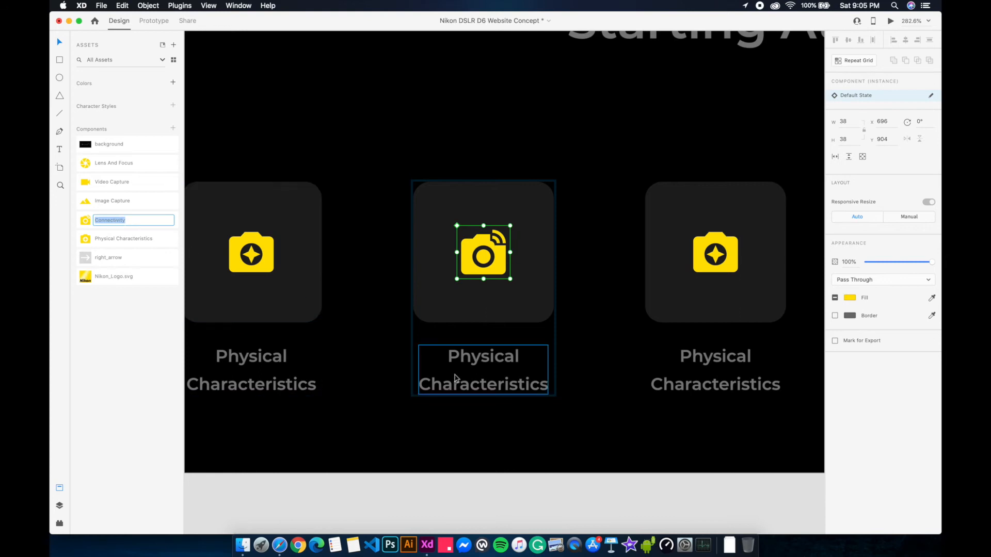
double_click(481, 387)
key("super+a")
key("super+v")
key("Escape")
key("Escape")
- Swap the third tile's icon for the Image Capture component and change its label to "Image Capture"
scroll(473, 403, "right", 4)
double_click(538, 242)
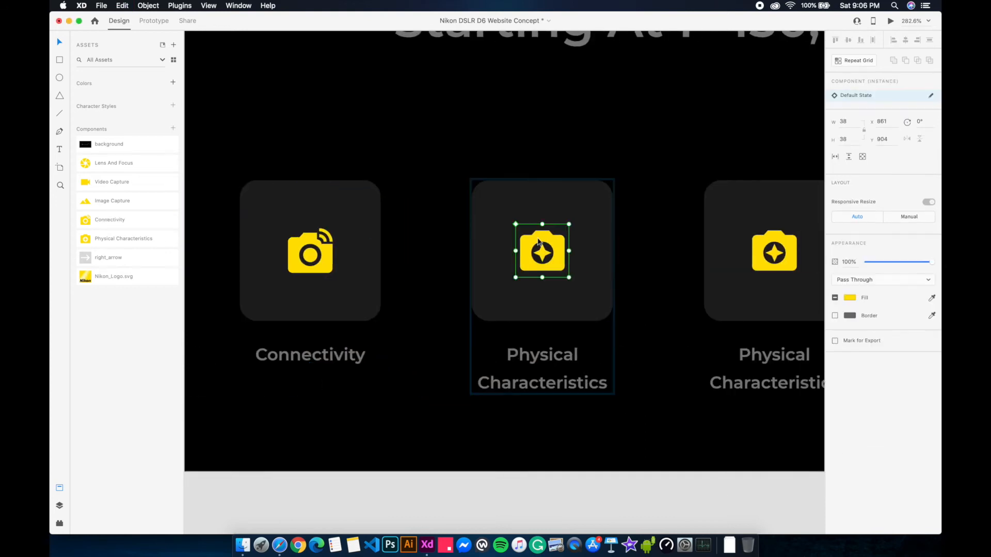
left_click_drag(122, 201, 536, 247)
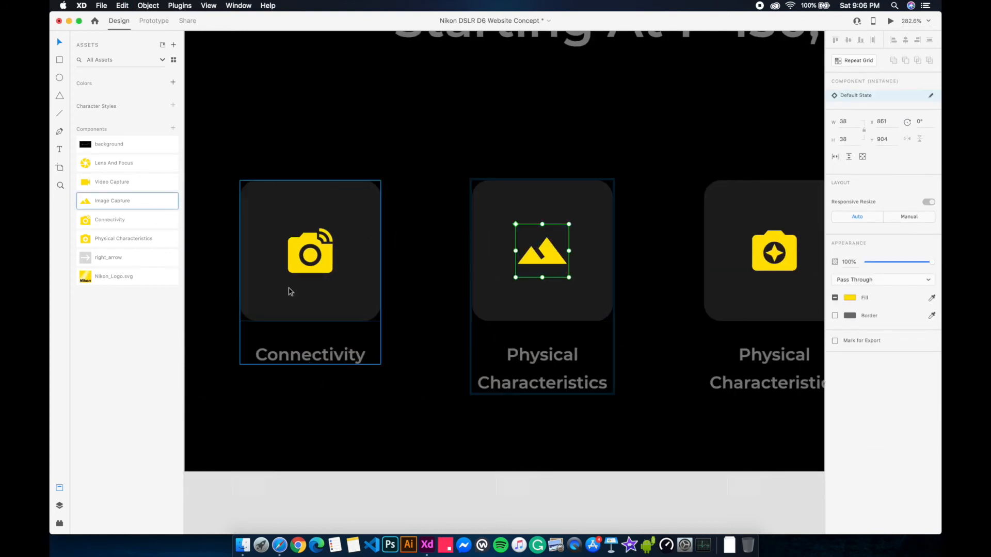
double_click(122, 201)
key("super+c")
key("Escape")
key("Escape")
double_click(541, 358)
key("super+a")
key("super+v")
key("Escape")
key("Escape")
- Swap the fourth tile's icon for the Video Capture component and change its label to "Video Capture"
left_click_drag(664, 382, 440, 394)
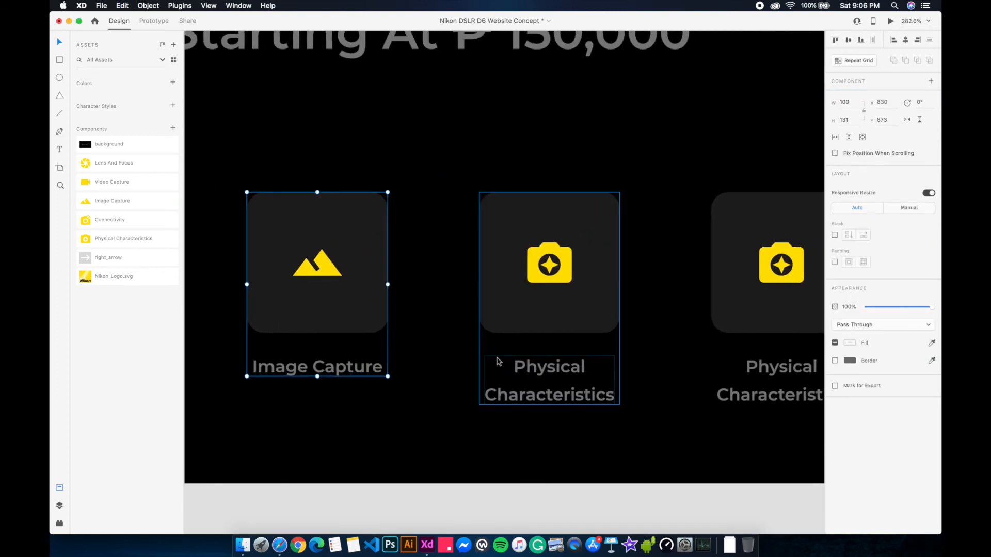
double_click(550, 262)
left_click_drag(123, 188, 548, 263)
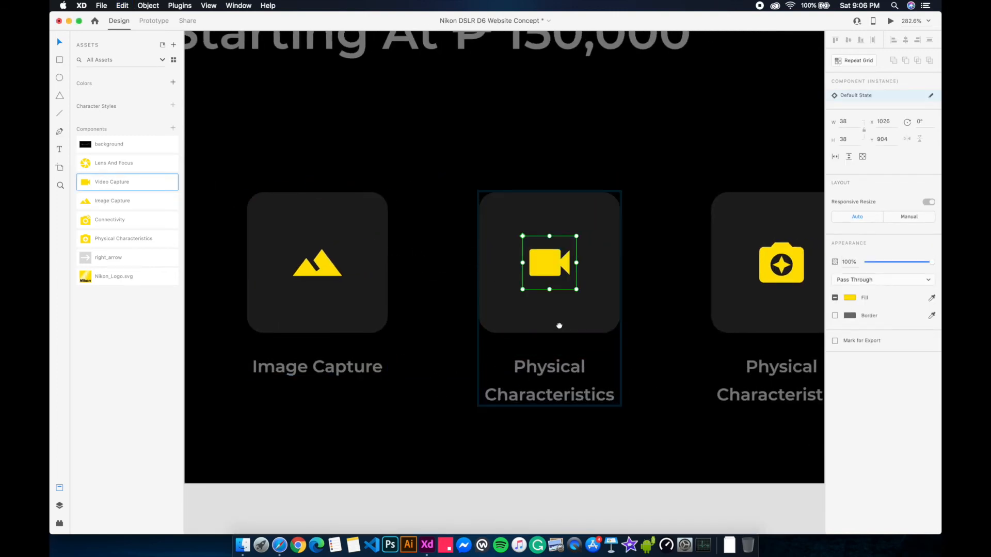
scroll(464, 258, "right", 2)
double_click(127, 183)
key("super+c")
double_click(486, 355)
key("super+v")
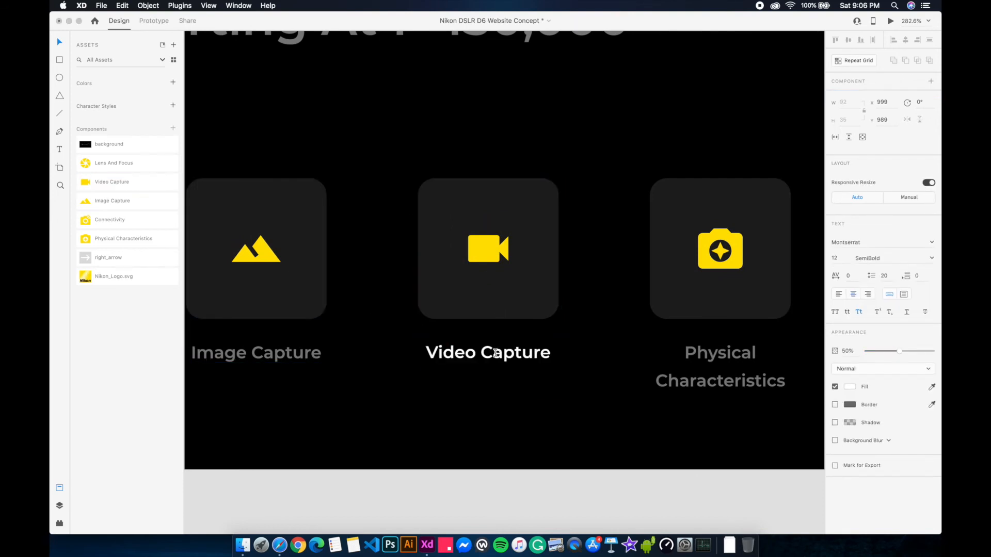
key("Escape")
key("Escape")
- Swap the fifth tile's icon for the Lens And Focus component
left_click_drag(641, 356, 452, 354)
double_click(533, 229)
left_click_drag(118, 163, 532, 245)
- Change the fifth tile's label to "Lens & Focus", with "& Focus" on a second line
double_click(125, 172)
key("super+c")
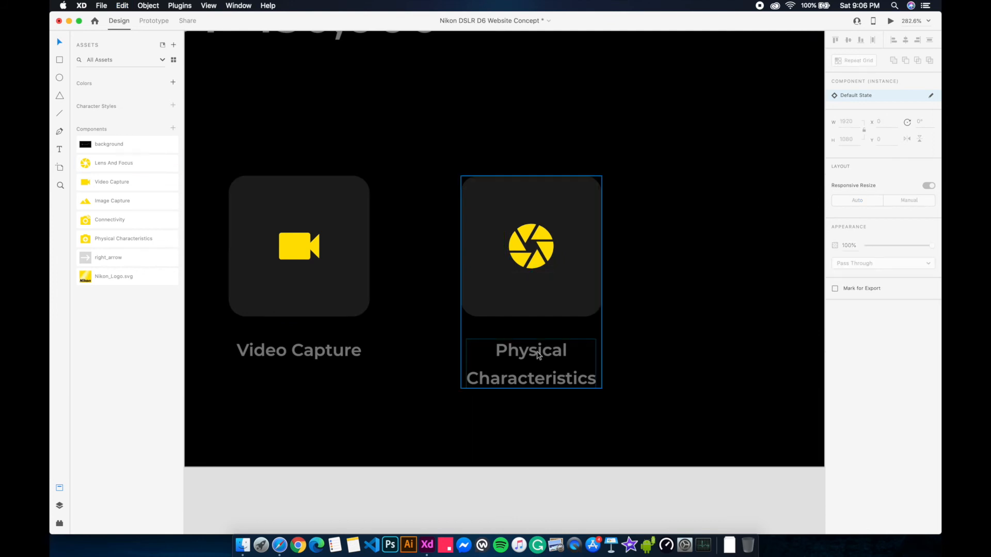
double_click(539, 355)
key("super+v")
key("BackSpace")
key("BackSpace")
key("BackSpace")
key("Return")
type("&")
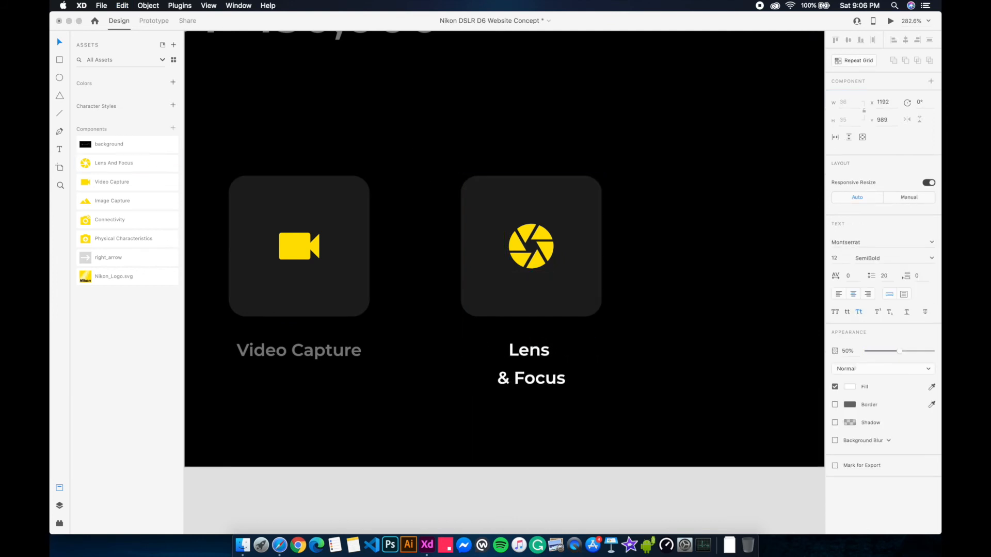
key("BackSpace")
key("Escape")
key("Escape")
- Turn off title case on the price text and centre it horizontally on the artboard
scroll(517, 431, "down", 8)
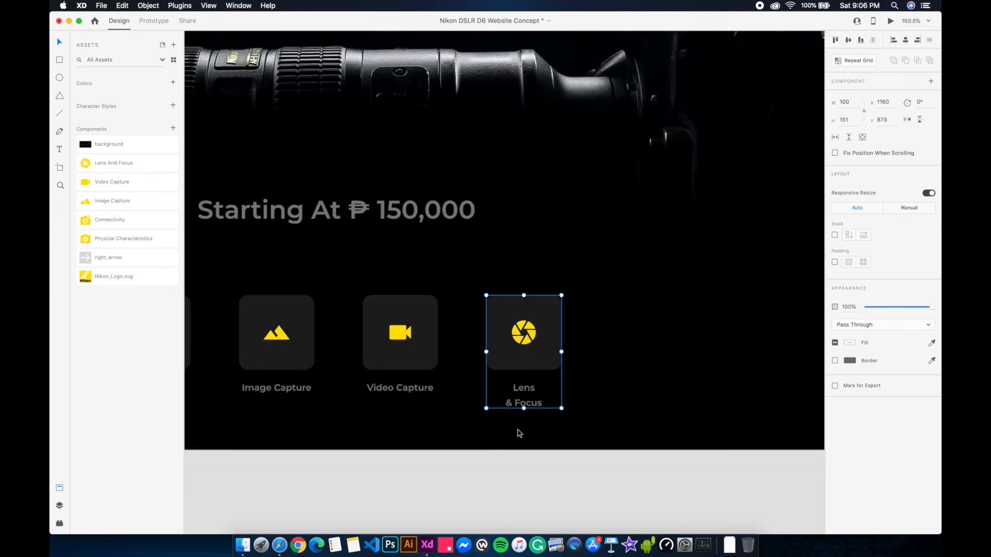
left_click_drag(419, 445, 535, 435)
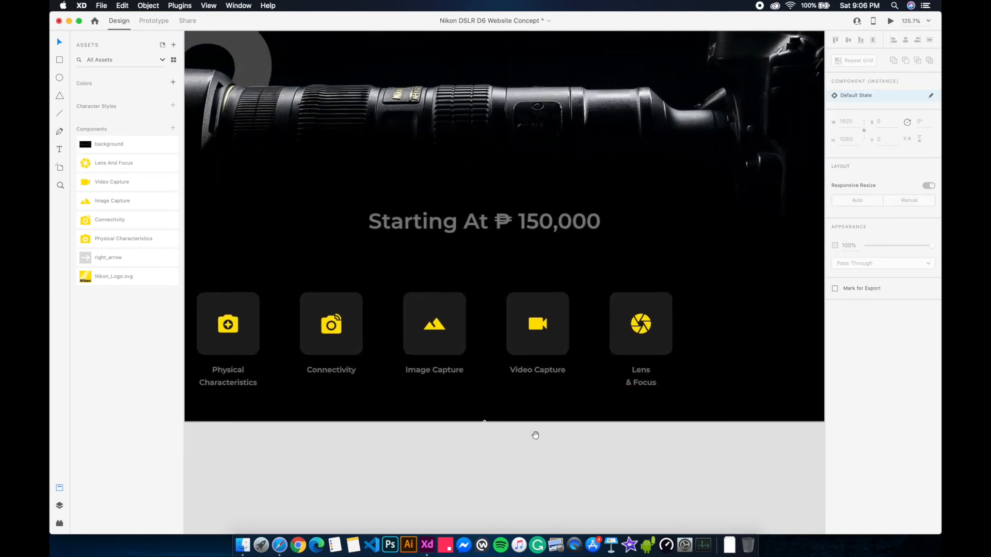
left_click(484, 227)
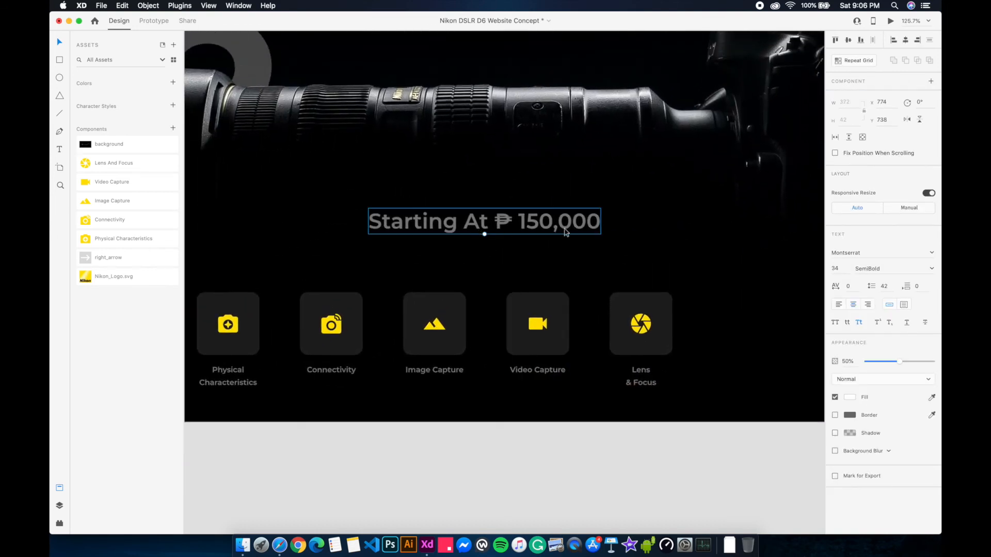
left_click(859, 322)
left_click(646, 248)
scroll(615, 336, "down", 5)
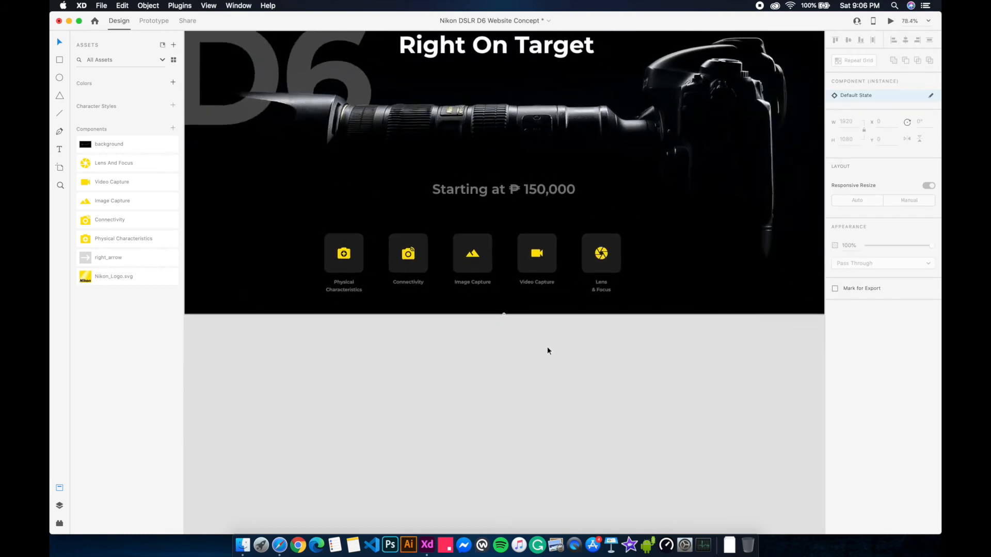
scroll(548, 351, "up", 1)
left_click(573, 227)
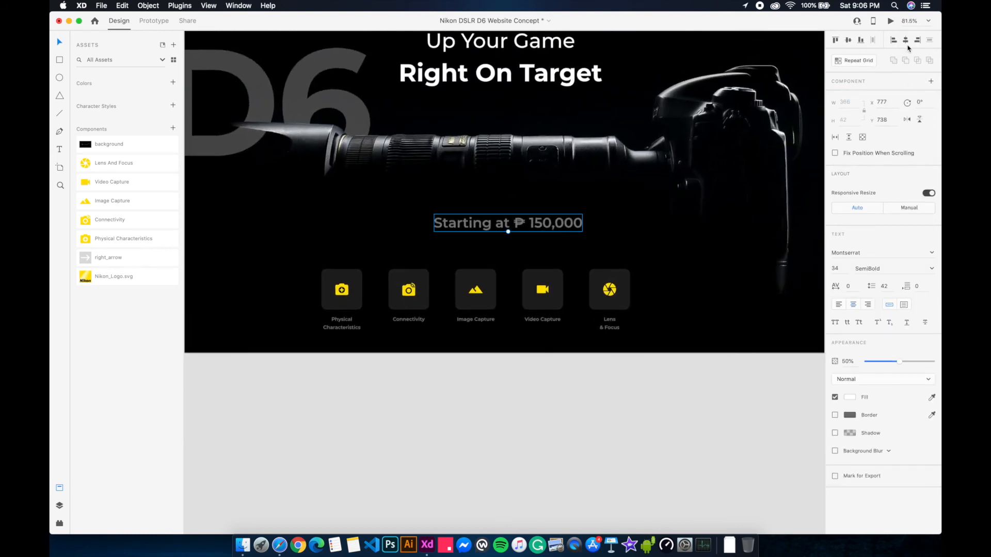
left_click(600, 359)
- Space all five feature tiles 100 px apart horizontally with the Spacer plugin
scroll(600, 359, "up", 1)
left_click(608, 304)
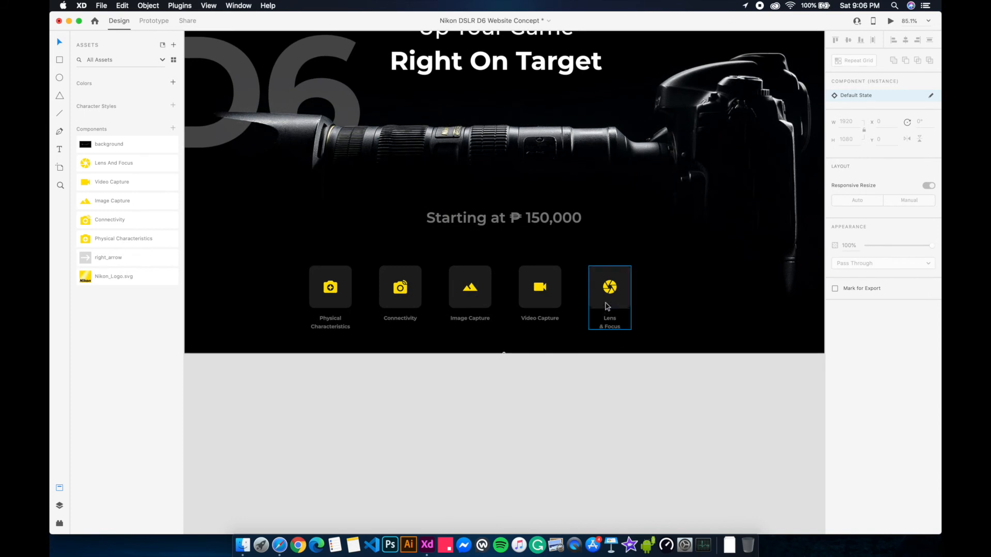
left_click_drag(681, 311, 321, 365)
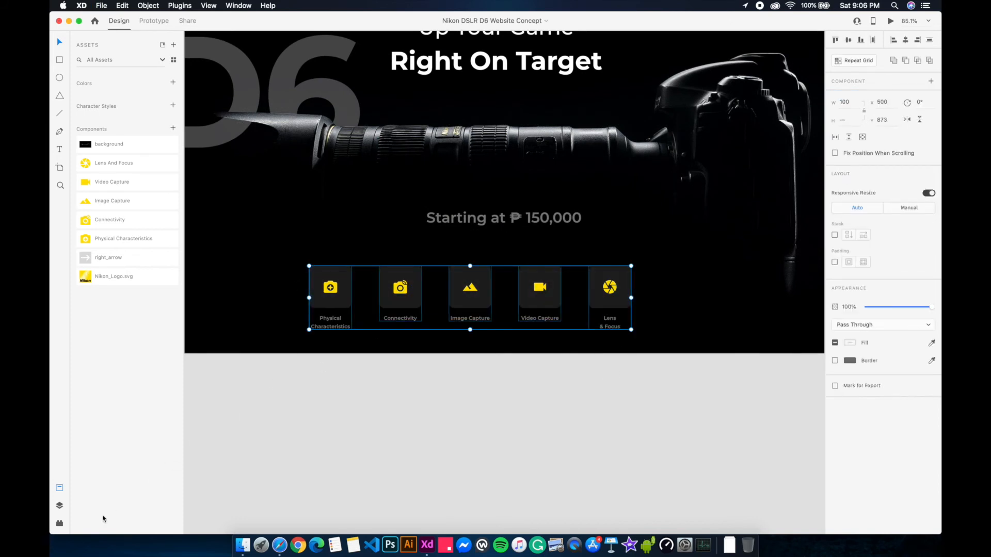
left_click(59, 524)
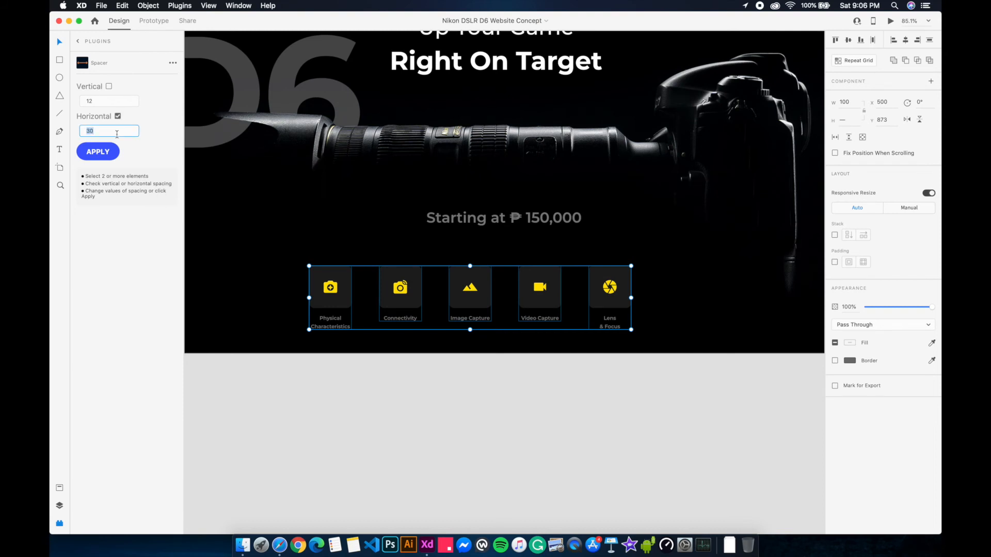
type("100")
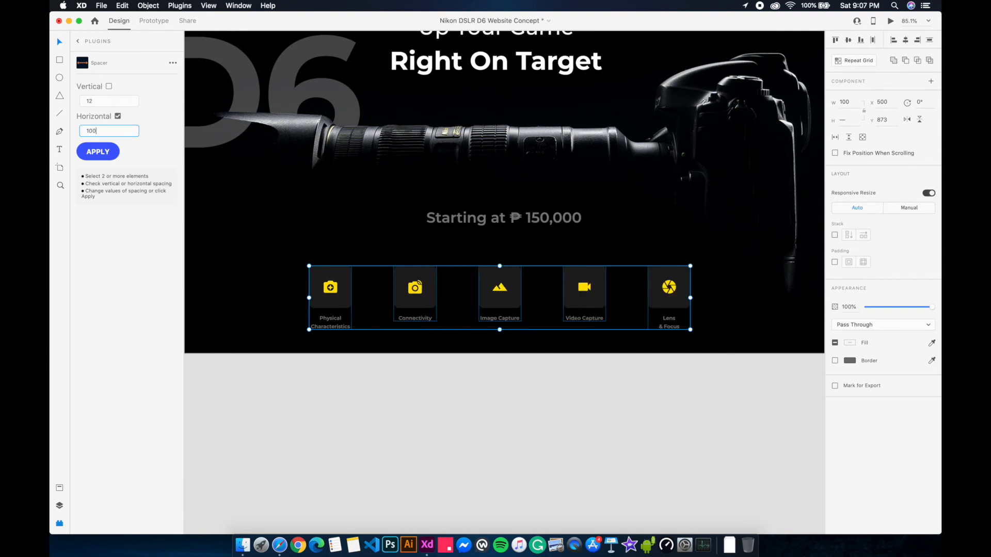
- Group the five feature tiles, centre them horizontally on the artboard and save the file
left_click(59, 524)
left_click(506, 430)
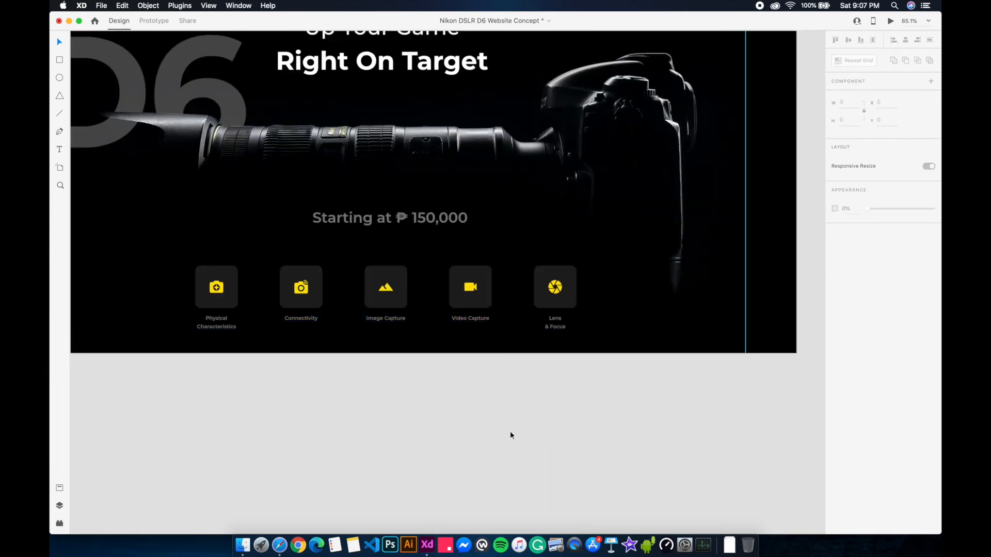
left_click_drag(655, 333, 228, 279)
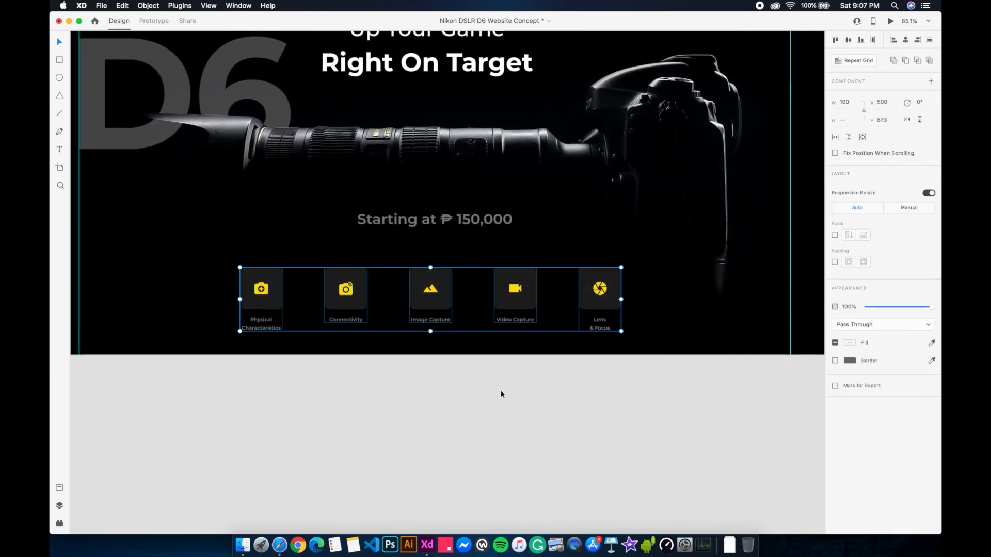
left_click(909, 43)
left_click(693, 283)
key("cmd+s")
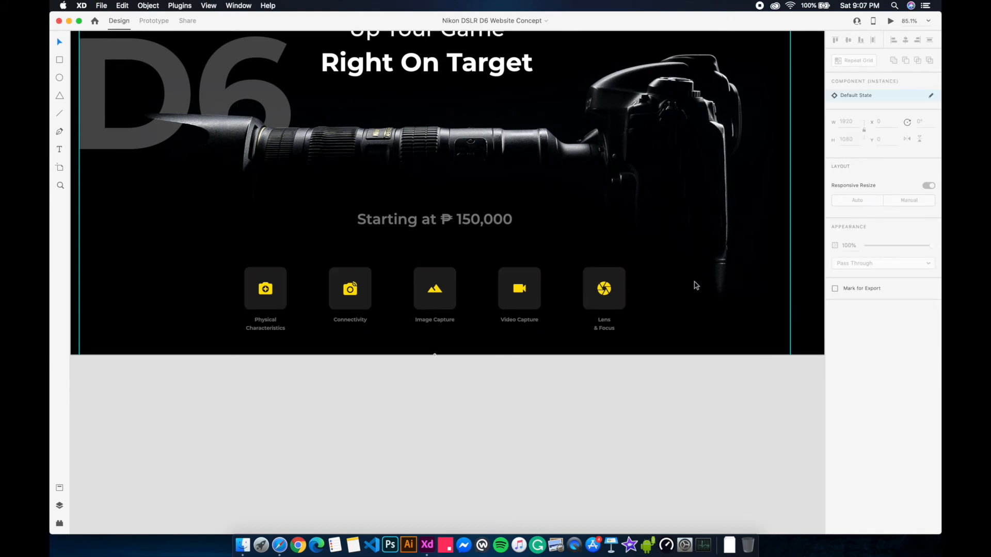
key("cmd+0")
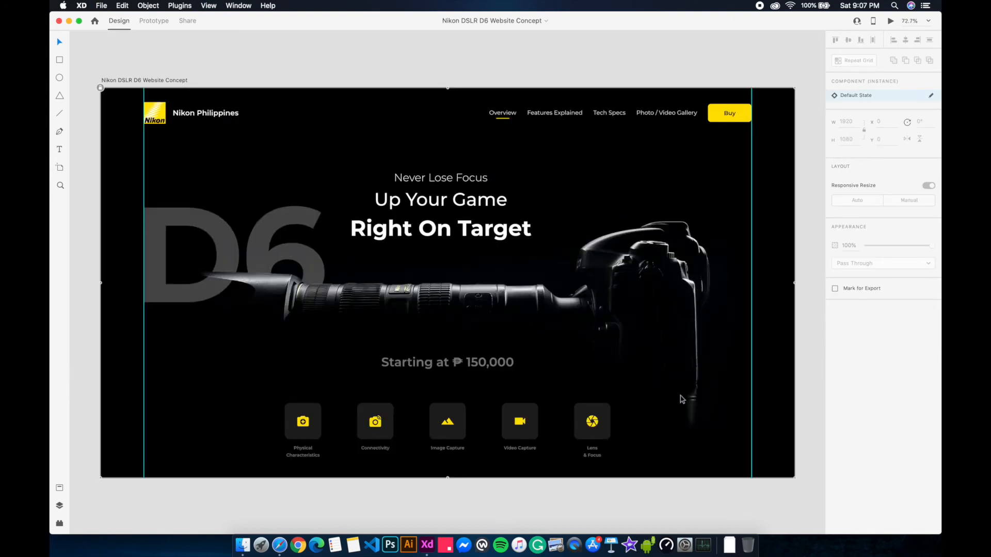
- Space the ungrouped feature tiles 80 px apart horizontally with the Spacer plugin and centre the regrouped row on the artboard
left_click(587, 435)
key("super+shift+g")
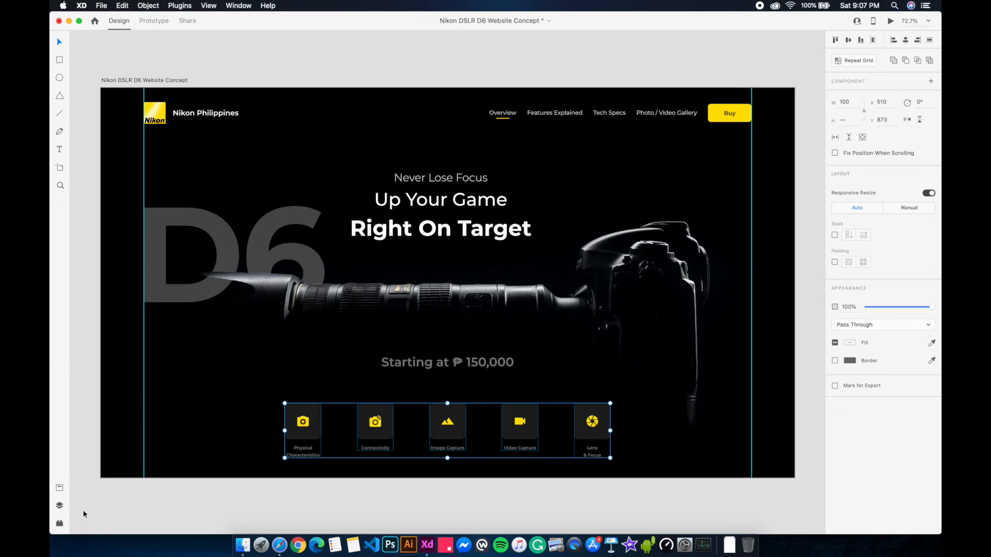
left_click(59, 524)
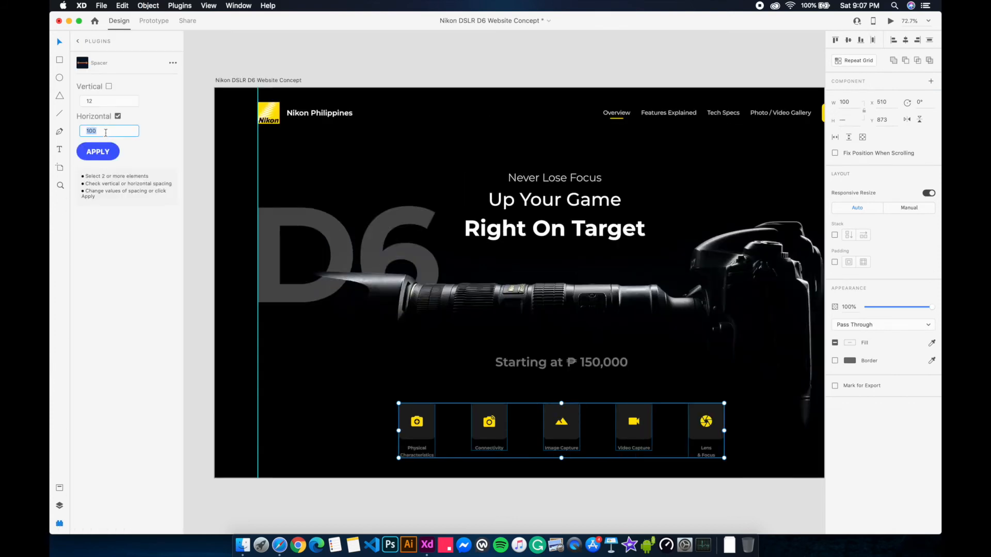
type("80")
key("Return")
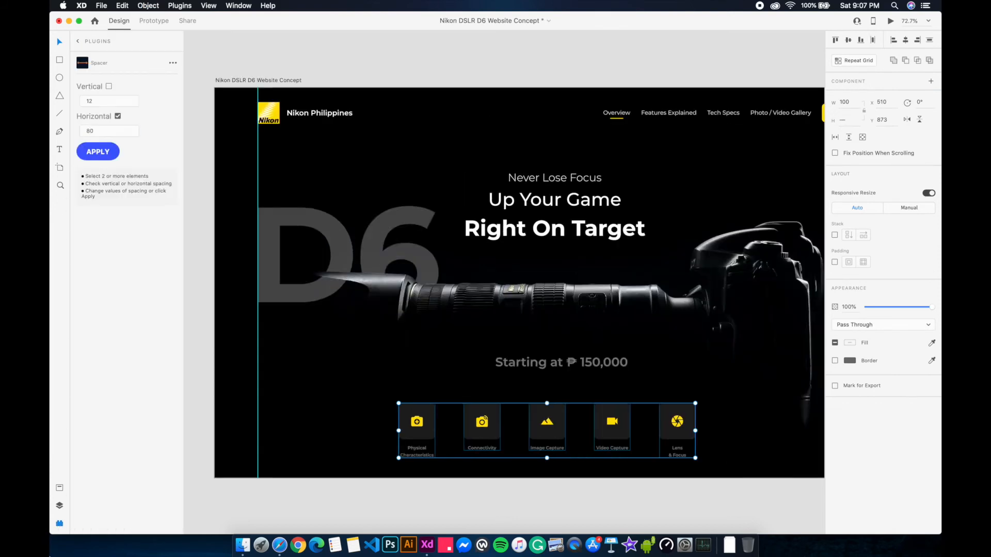
left_click(59, 522)
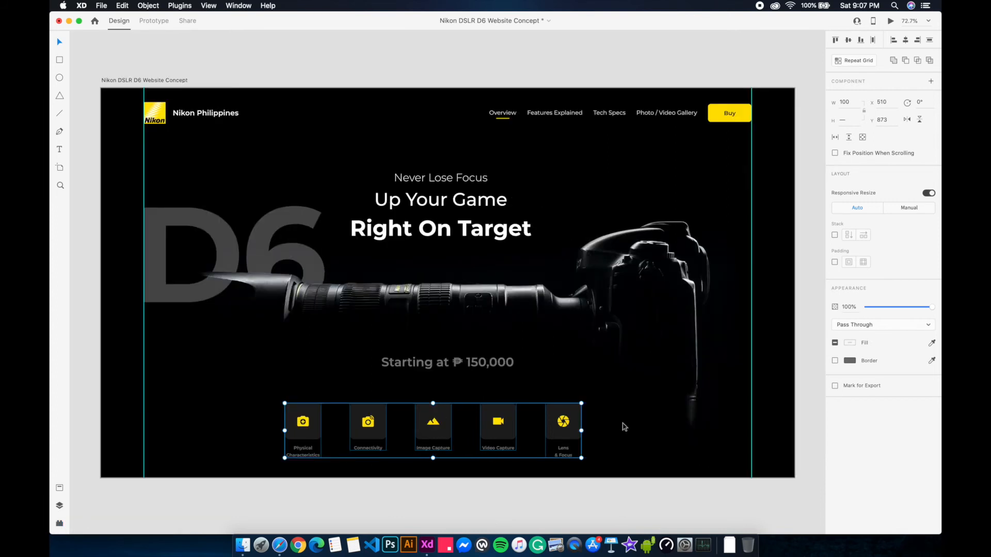
left_click(907, 44)
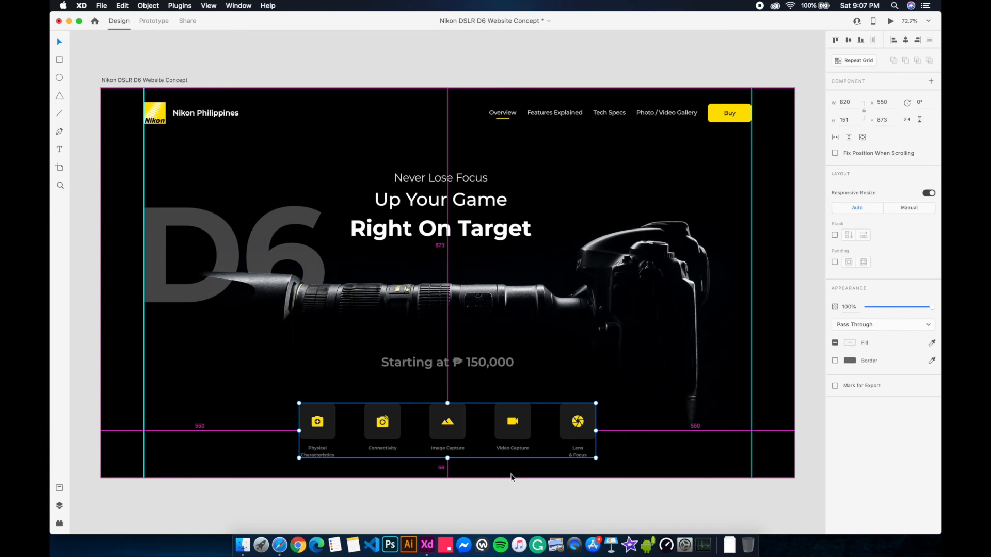
- Lower the "Starting at ₱ 150,000" price text to Y 751
left_click(471, 362)
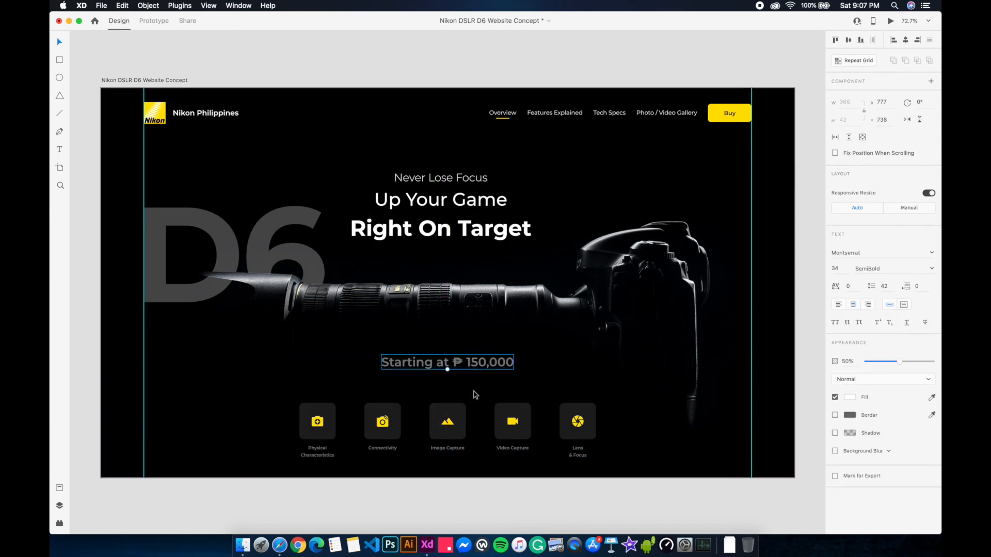
key("Down")
key("Down")
key("Down")
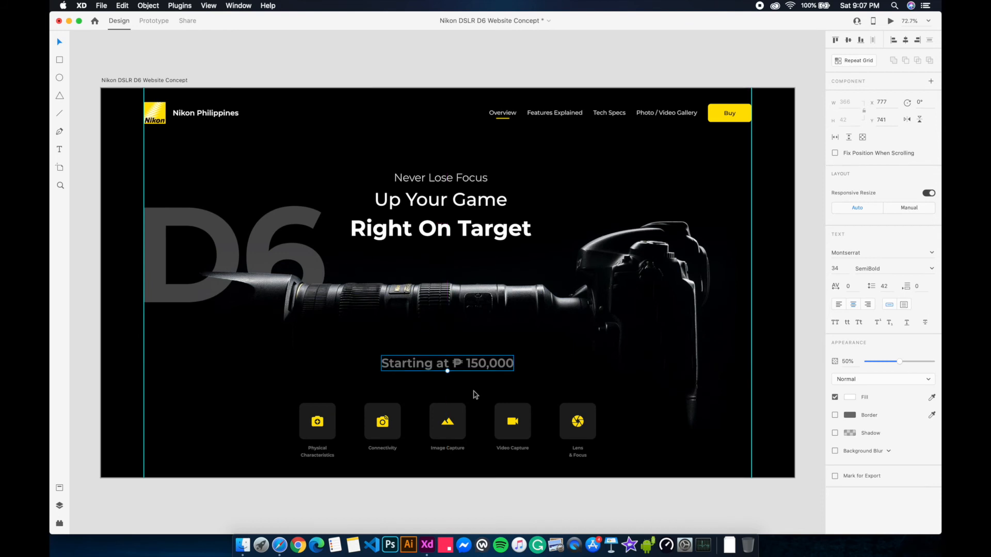
key("shift+Down")
- Nudge the price text and feature tile row down together by a few pixels and save the file
left_click(448, 413, "shift")
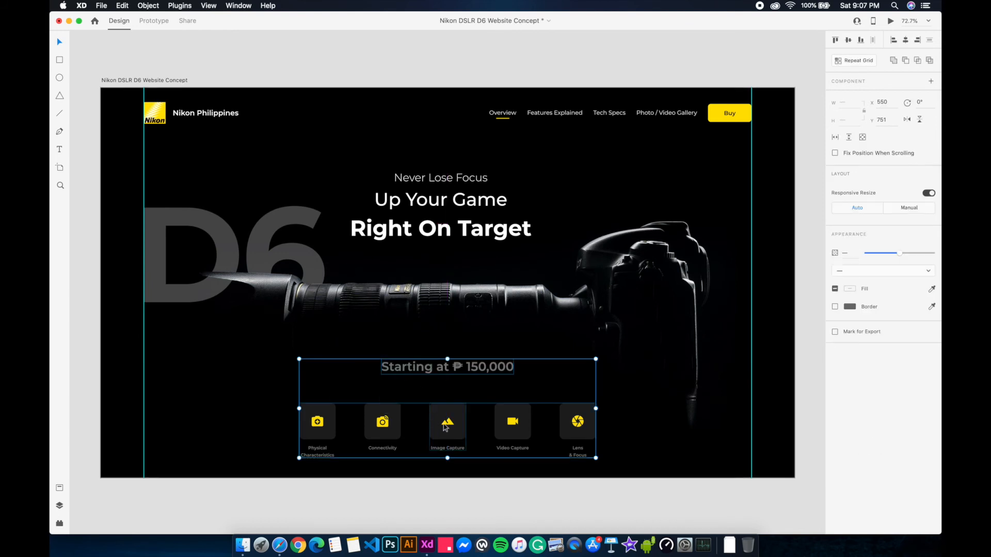
key("Down")
key("Down")
key("Down")
key("Down")
key("Down")
key("Down")
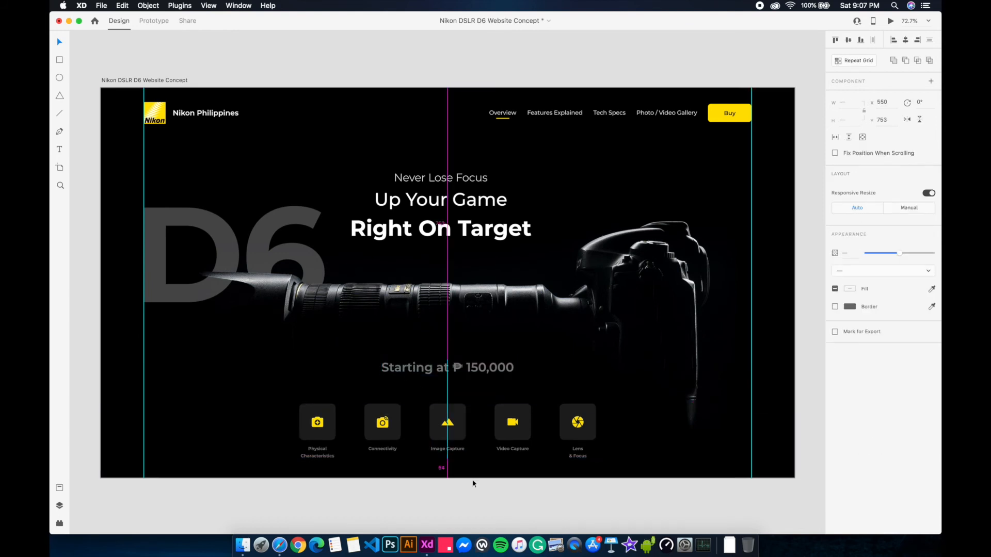
left_click(609, 367)
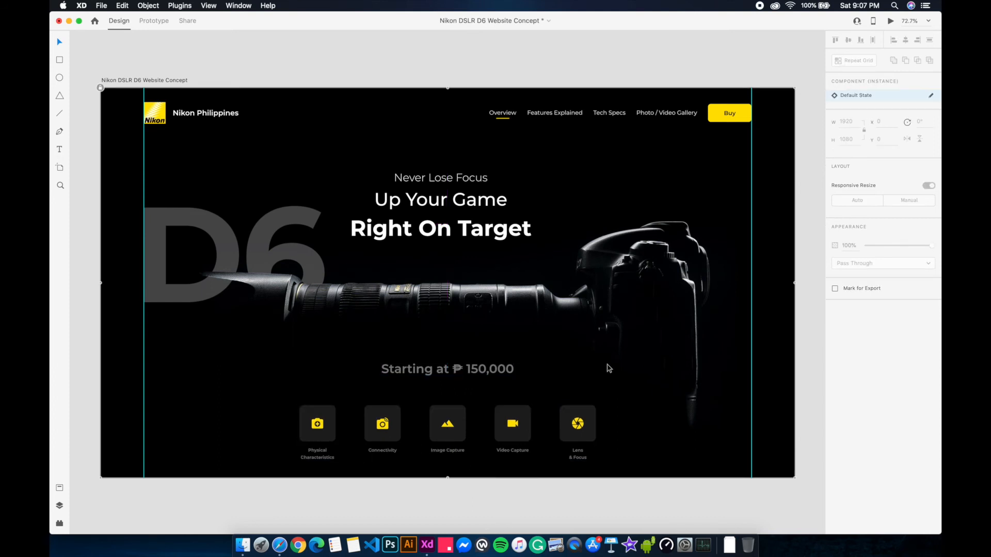
key("cmd+s")
scroll(660, 406, "down", 3)
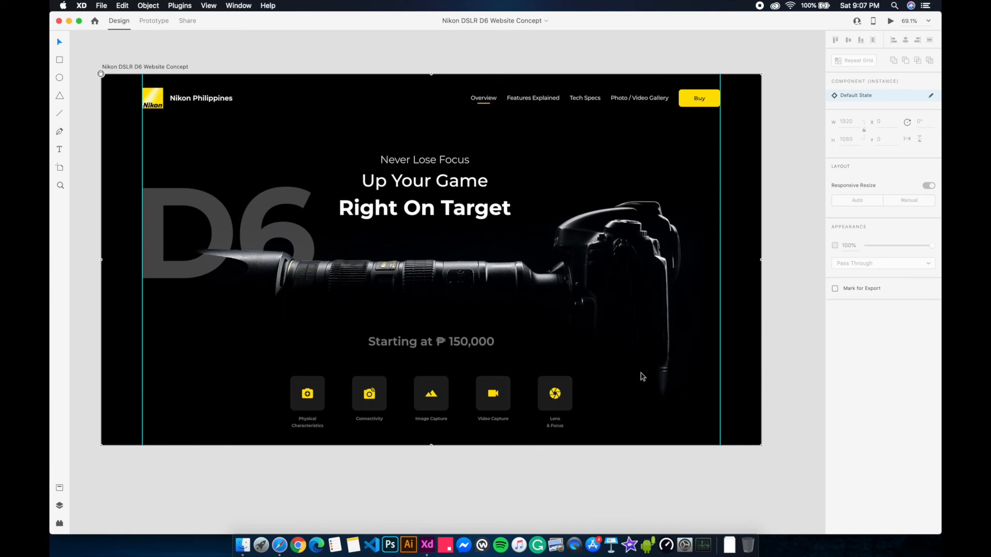
key("super+Return")
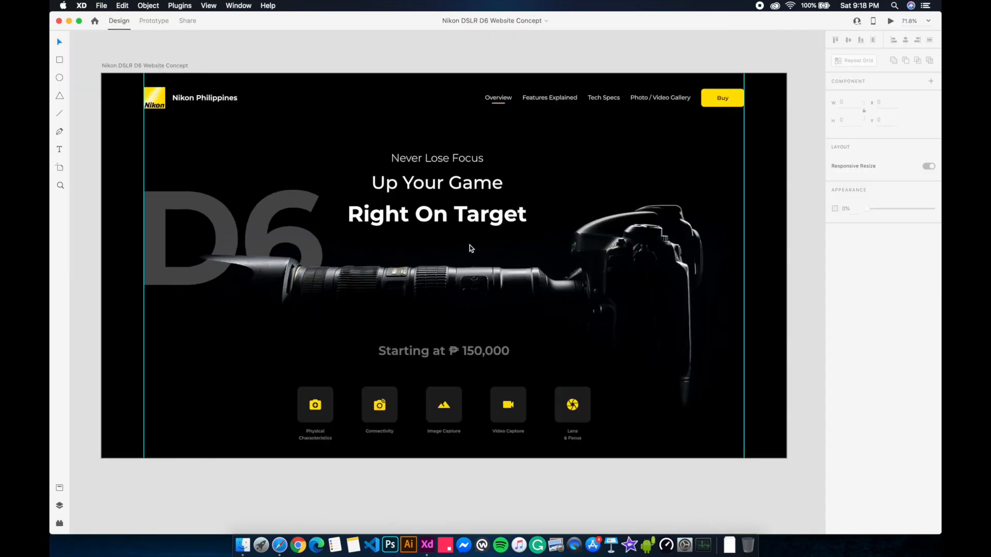
- Duplicate the header's Buy button and place the copy below the "Right On Target" headline
double_click(722, 97)
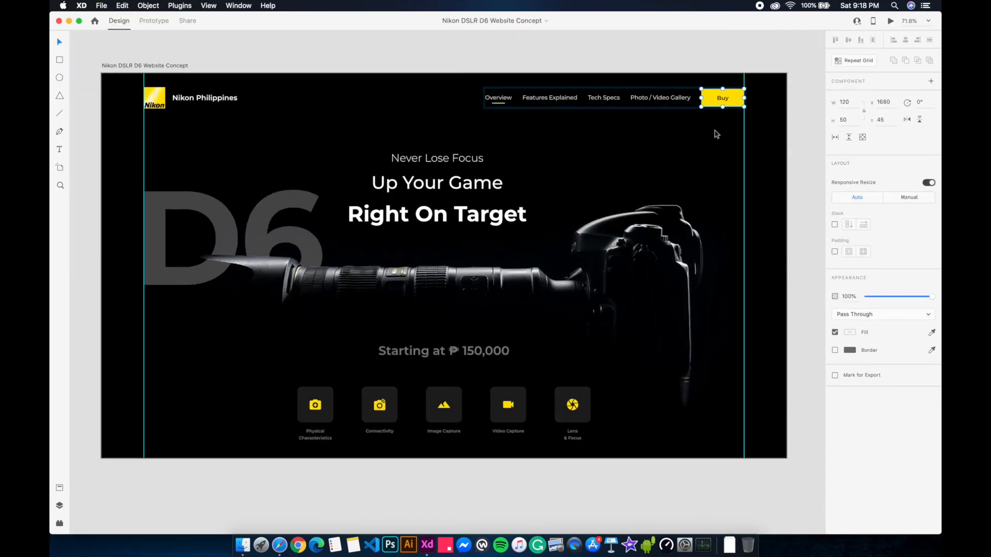
left_click(714, 130)
key("super+v")
left_click_drag(716, 102, 530, 278)
- Widen the copied Buy button's yellow rectangle to about 259 px
scroll(469, 243, "up", 5)
double_click(472, 257)
left_click(549, 264)
left_click(493, 260)
left_click_drag(508, 256, 599, 255)
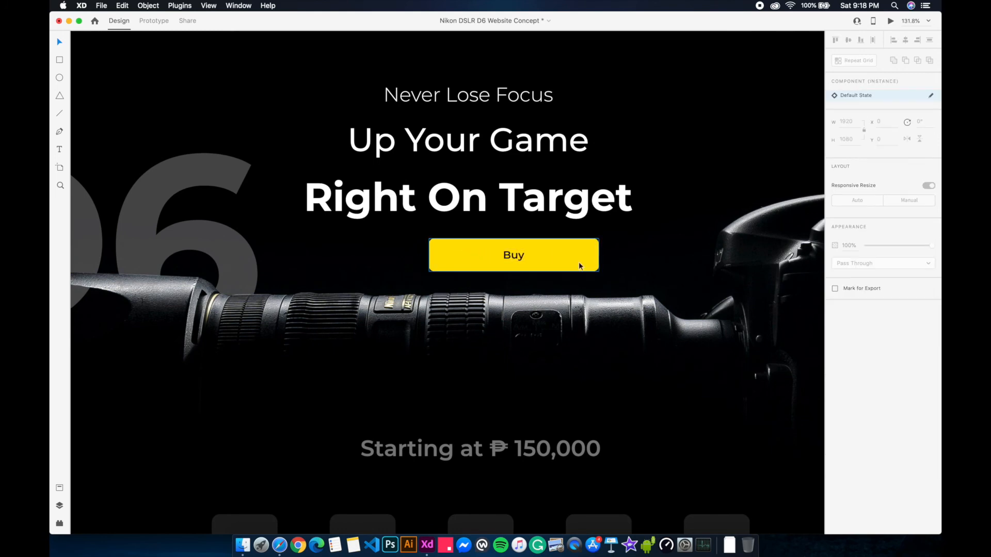
- Change the copied button's label to "See more features"
double_click(515, 257)
double_click(515, 258)
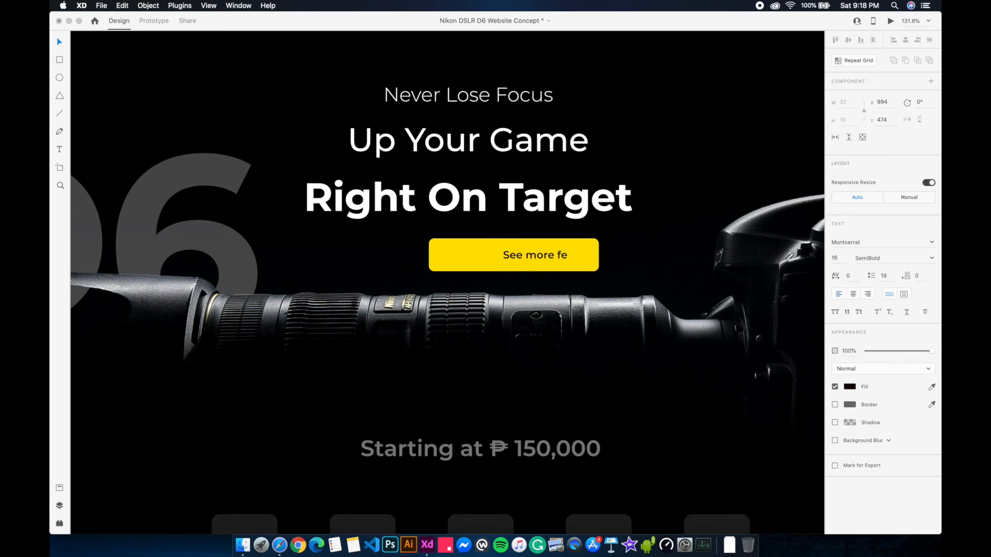
key("Escape")
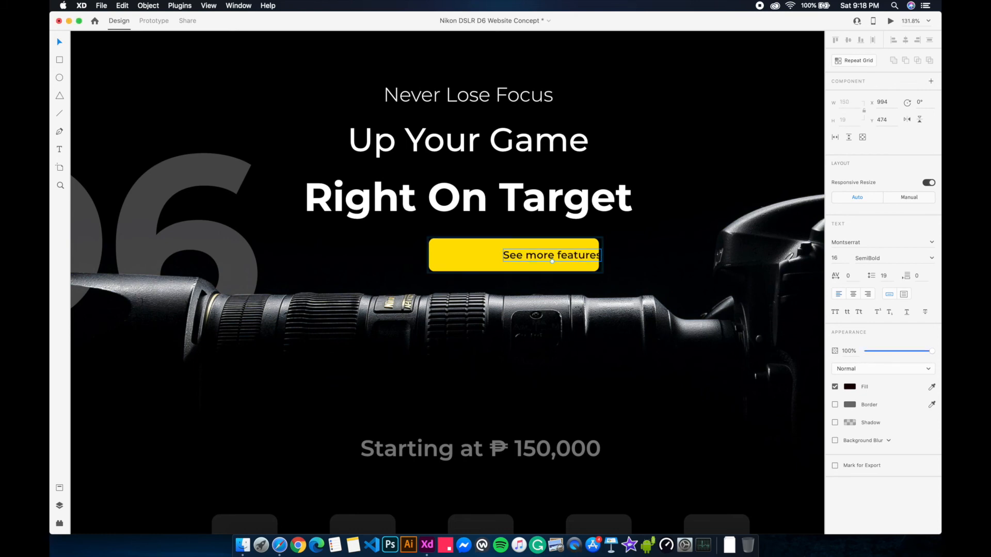
- Centre the label inside the widened button and position the button under the middle of the headline
mouse_move(552, 258)
left_mouse_down()
mouse_move(513, 258)
mouse_move(535, 258)
left_mouse_up()
key("Escape")
key("space")
left_click_drag(595, 264, 549, 285)
left_click(536, 275)
scroll(535, 274, "up", 2)
key("space")
- Set the "See more features" button's rectangle to a white fill at 12% opacity
left_click(475, 283)
left_click(546, 289)
left_click(514, 294)
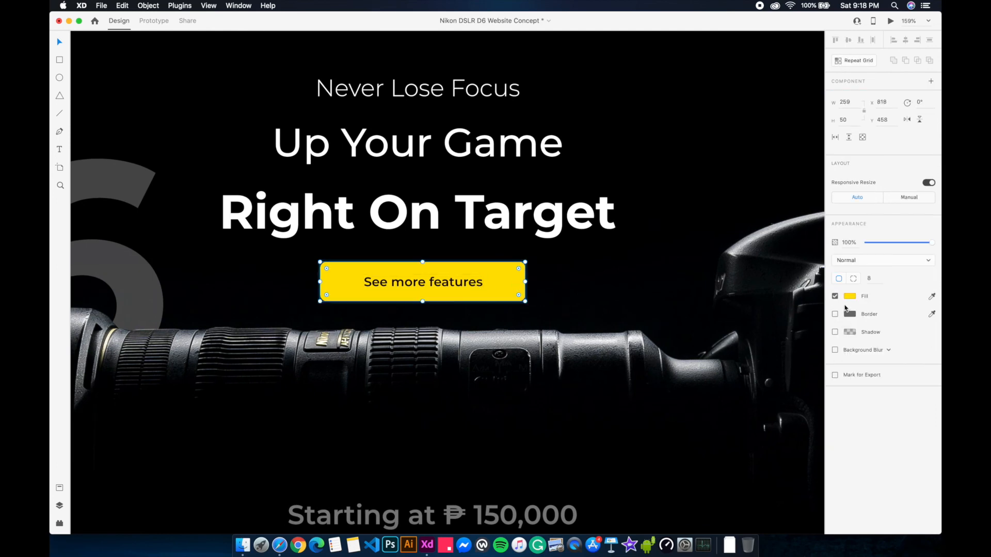
left_click(845, 298)
left_click(743, 354)
left_click(617, 217)
left_click(508, 284)
key("1")
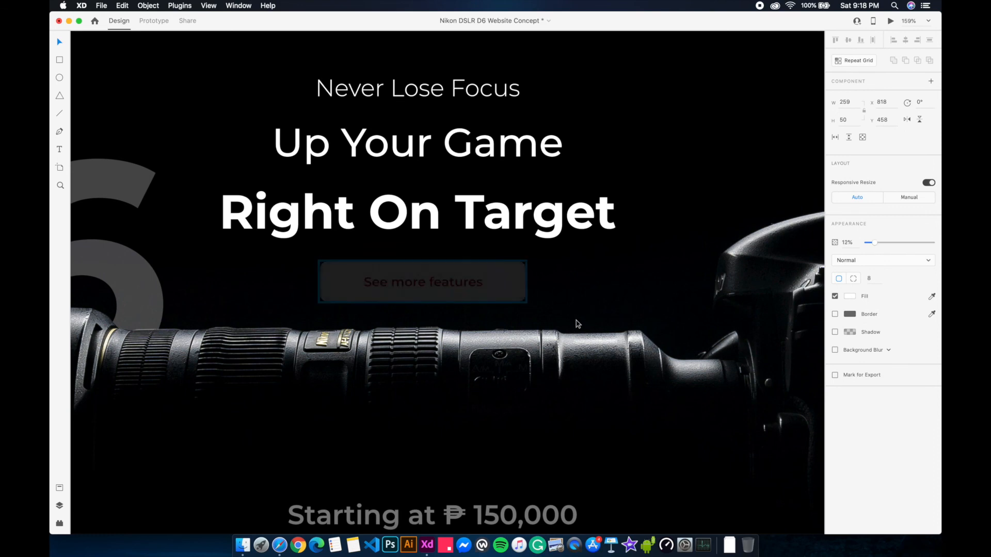
- Set the "See more features" label's fill to white and save the file
left_click(469, 286)
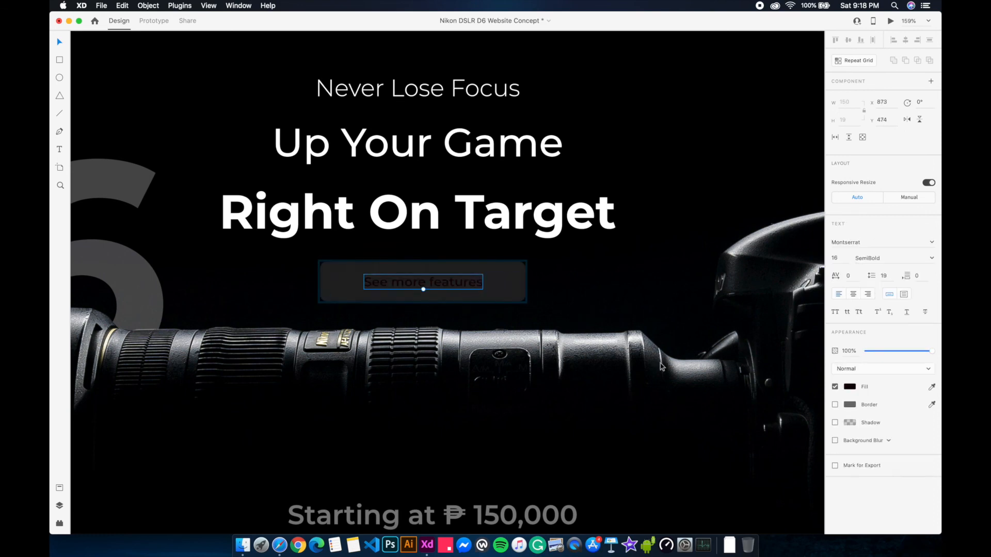
left_click(849, 387)
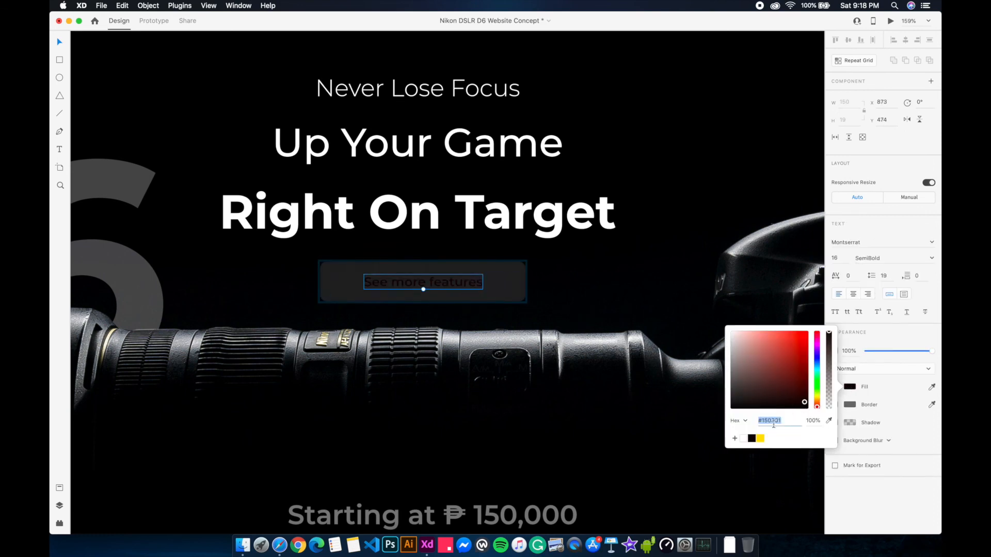
left_click(742, 439)
left_click(541, 270)
scroll(585, 279, "down", 3)
scroll(585, 279, "up", 5)
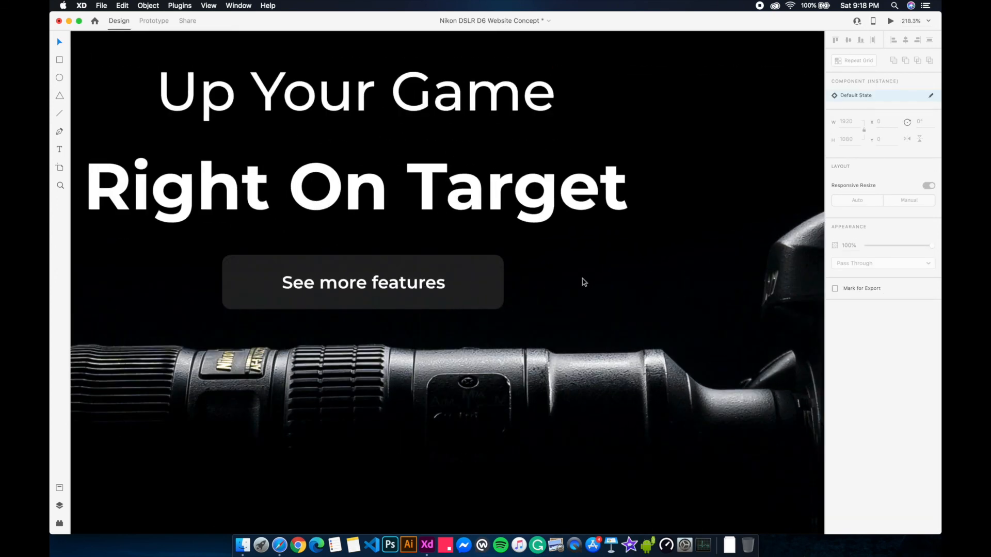
left_click_drag(586, 299, 605, 274)
scroll(607, 279, "up", 4)
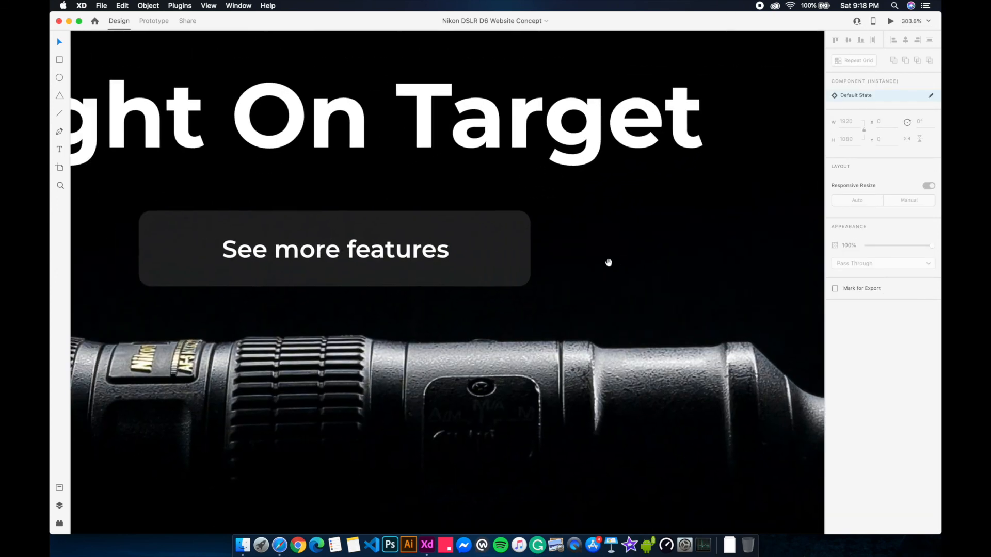
- Add the right_arrow component inside the button, just after the "See more features" label
left_click(524, 247)
double_click(499, 259)
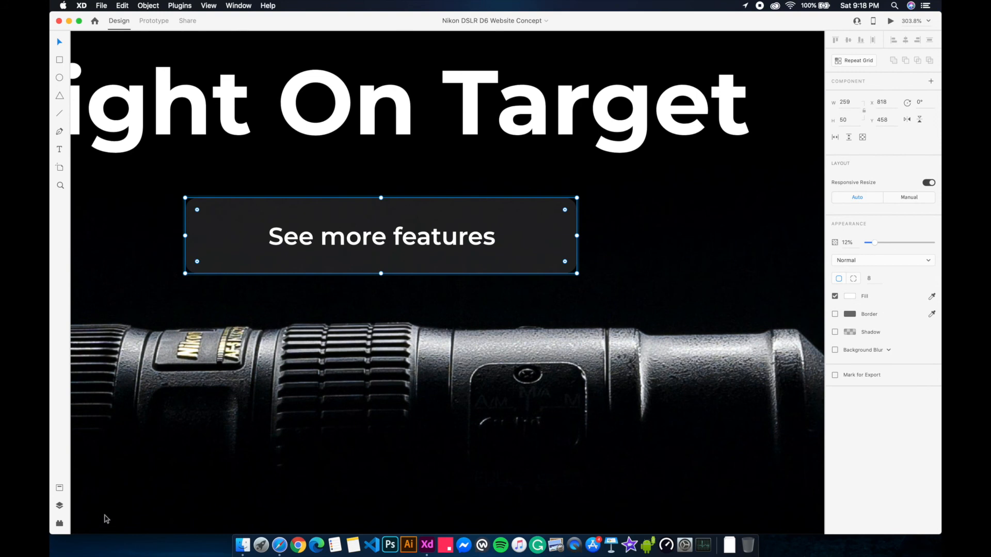
left_click(59, 486)
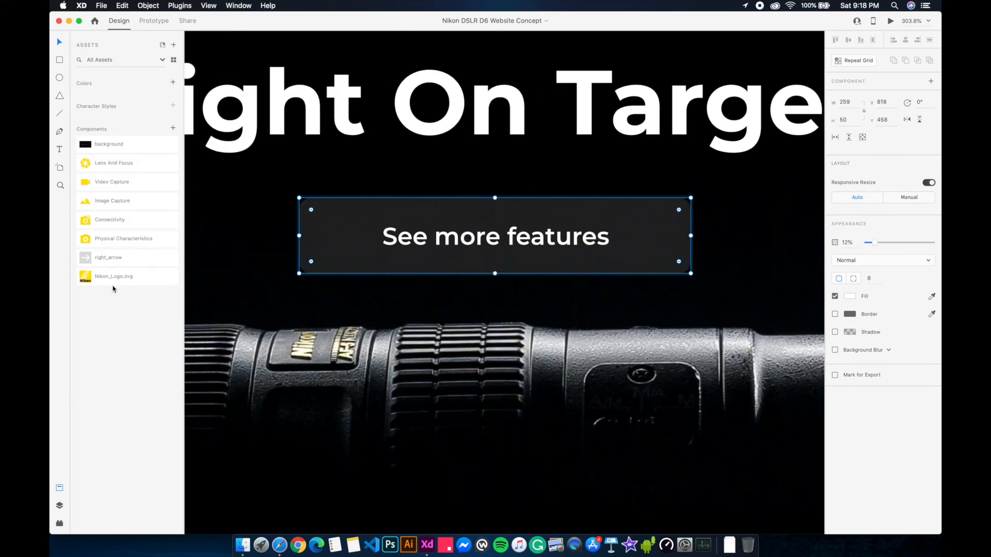
left_click_drag(116, 263, 643, 242)
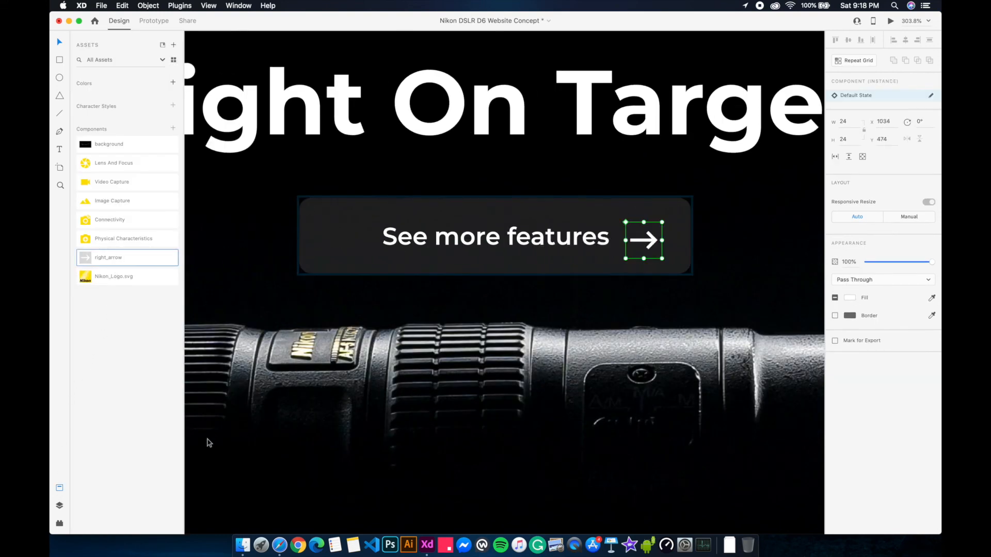
left_click(59, 488)
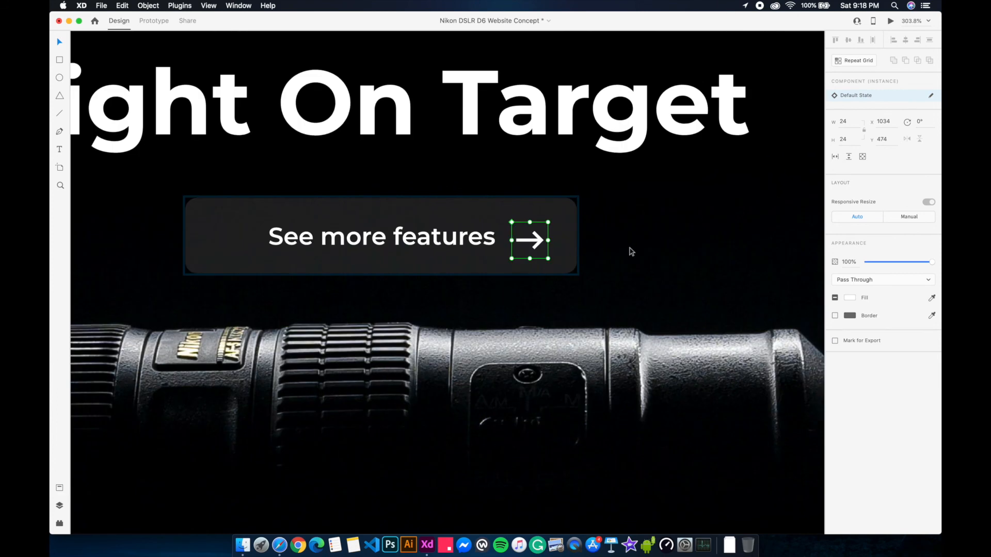
left_click(629, 248)
- Align the arrow vertically with the label and shift both together to the middle of the button
left_click_drag(627, 262, 619, 279)
double_click(531, 259)
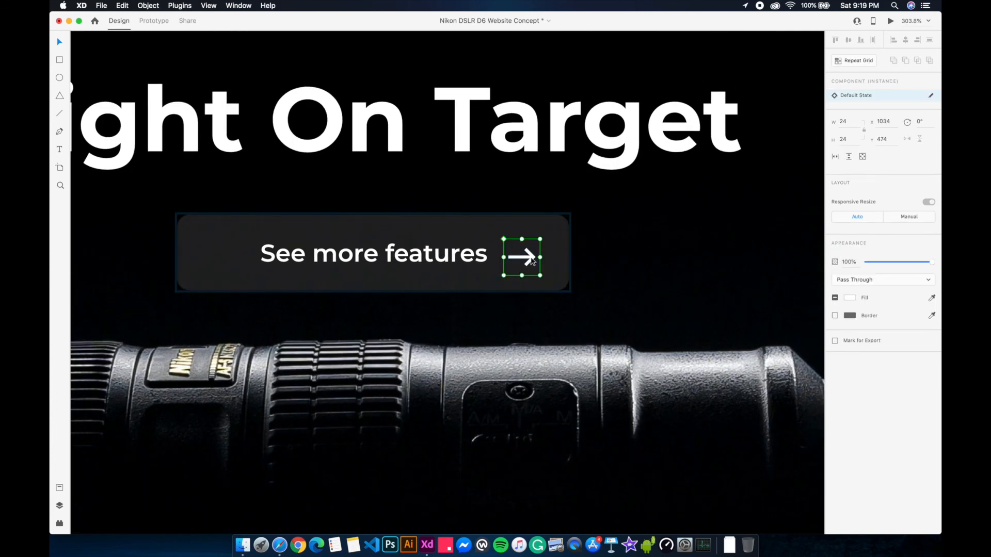
left_click_drag(530, 258, 531, 257)
left_click(456, 258, "shift")
left_click_drag(455, 256, 419, 263)
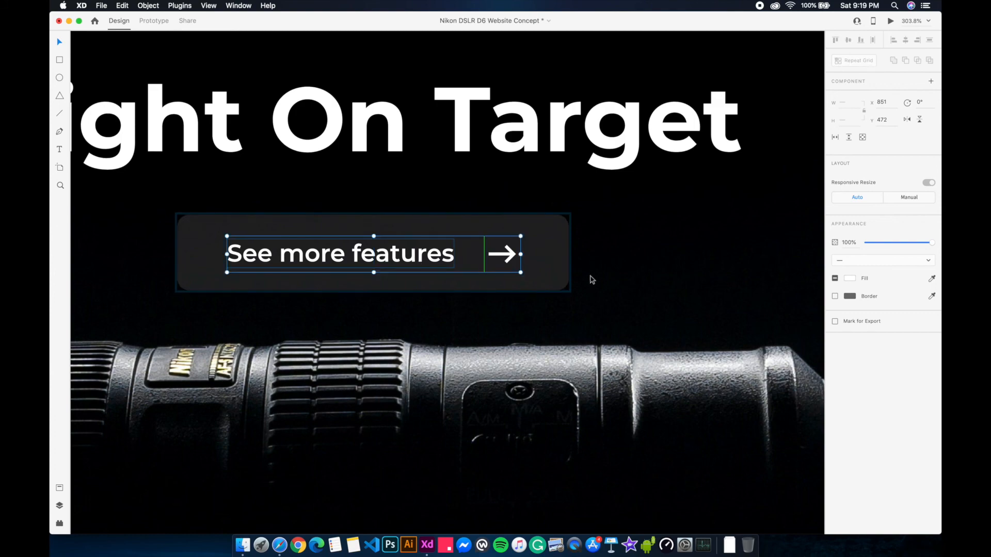
left_click(591, 279)
- Centre the "See more features" button horizontally on the artboard
scroll(589, 277, "down", 5)
scroll(587, 275, "right", 1)
scroll(587, 275, "down", 3)
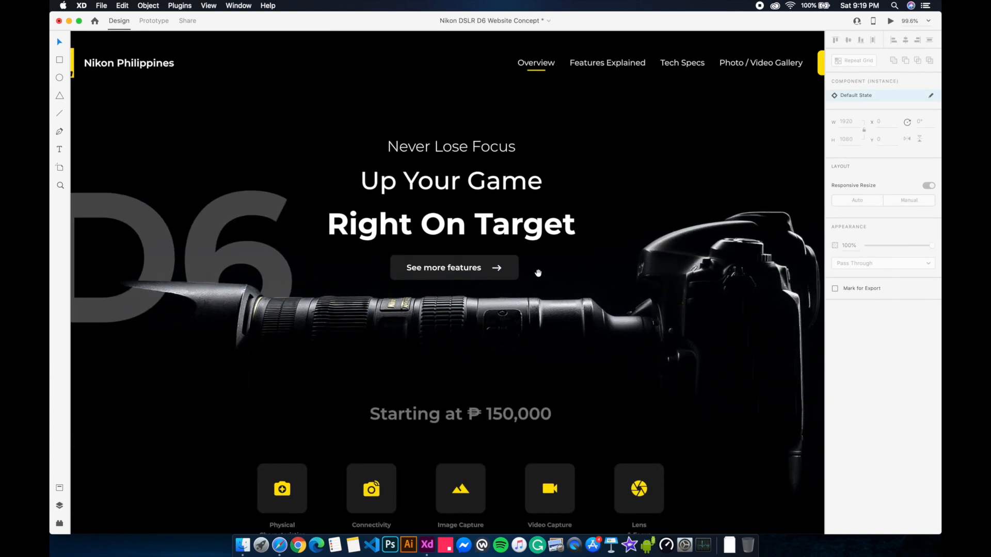
scroll(552, 292, "up", 10)
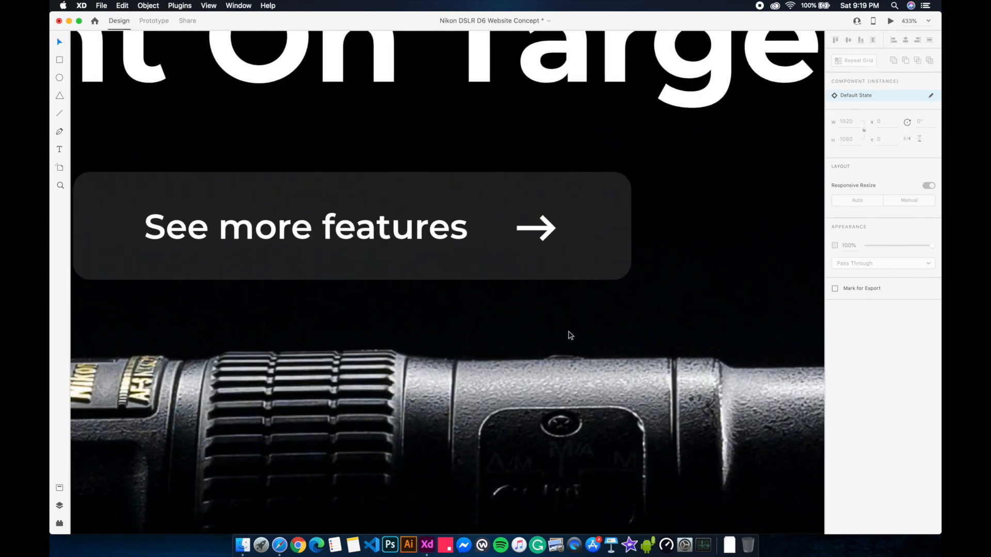
scroll(570, 336, "down", 2)
left_click_drag(557, 336, 570, 342)
left_click(627, 292)
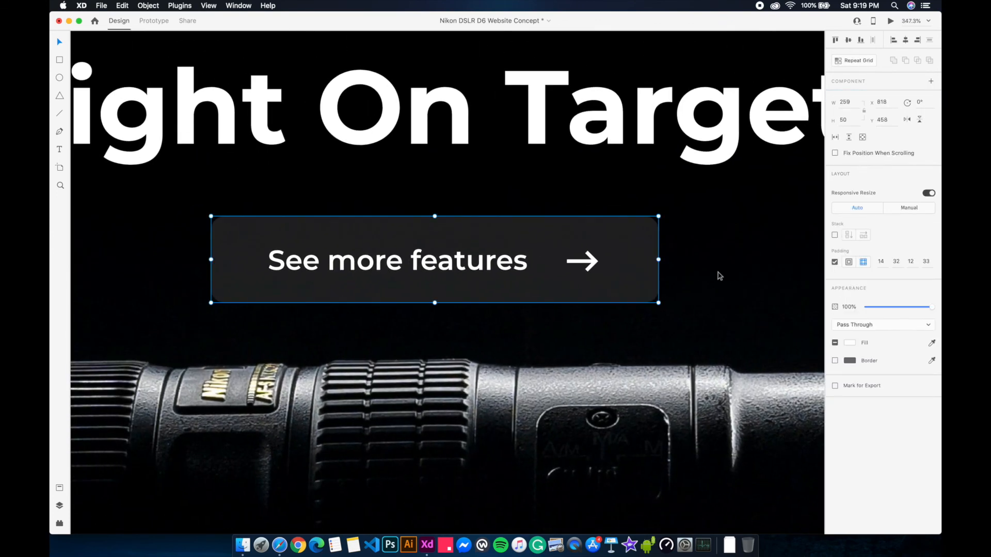
left_click_drag(629, 274, 626, 275)
left_click(719, 307)
scroll(719, 308, "down", 5)
scroll(608, 294, "right", 1)
left_click(549, 283)
left_click(905, 41)
left_click(648, 277)
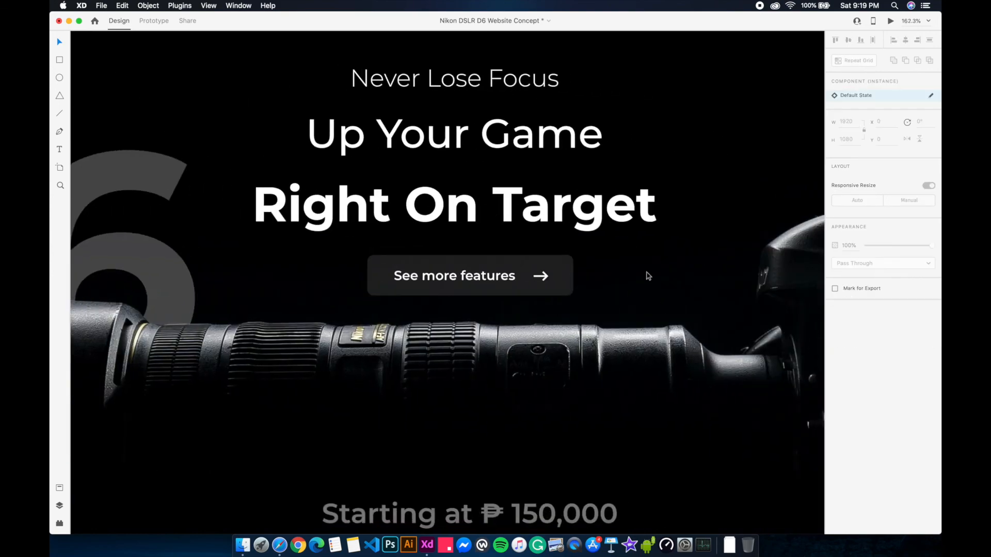
- Move the three headline lines up together towards the header and bring the "See more features" button up beneath them
scroll(648, 277, "down", 5)
scroll(595, 277, "right", 2)
scroll(526, 279, "up", 3)
left_click(525, 264)
left_click(495, 197, "shift")
left_click(489, 159, "shift")
left_click_drag(489, 159, 489, 88)
left_click(534, 303)
left_click_drag(479, 304, 479, 281)
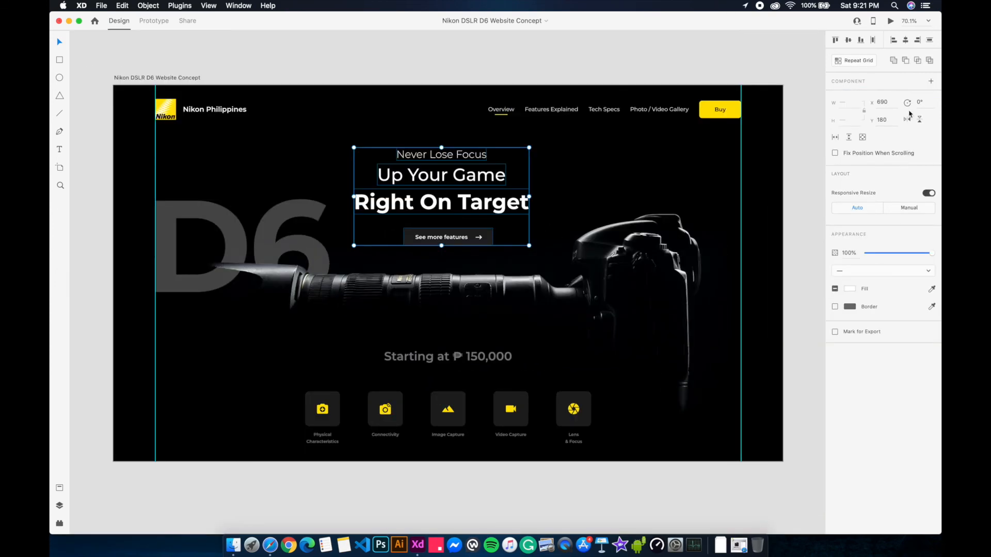
- Centre-align the headline lines with the button, and centre them as one group horizontally on the artboard
left_click(905, 40)
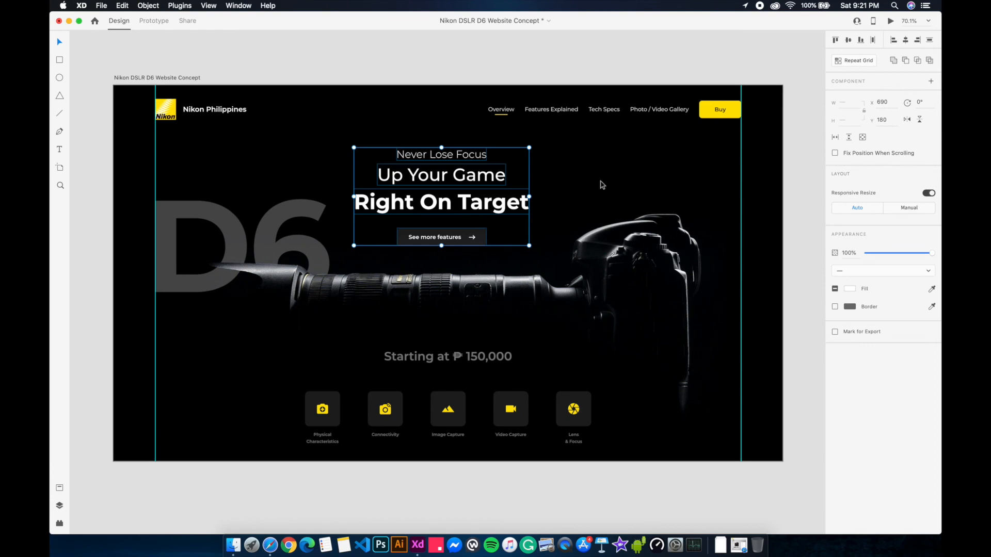
key("super+g")
left_click(904, 40)
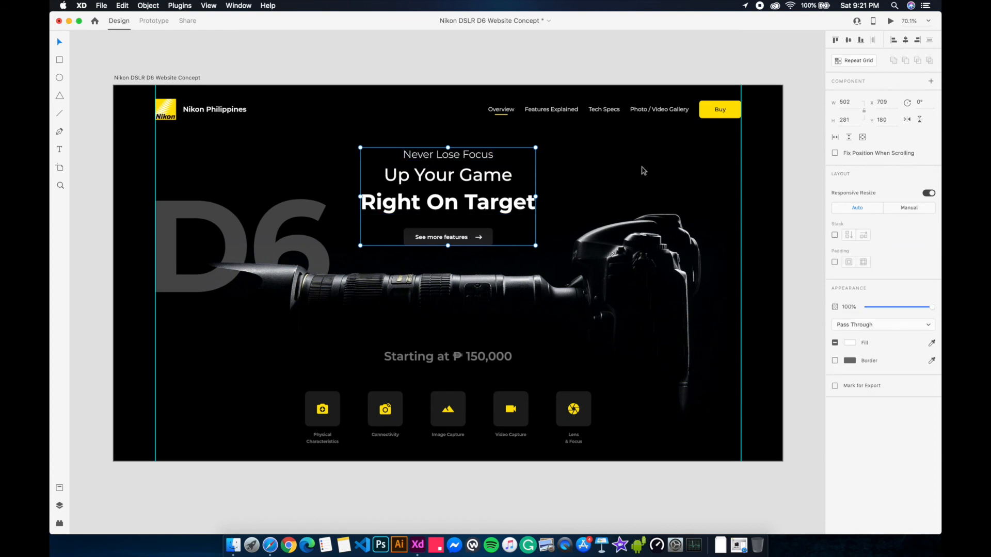
left_click(643, 169)
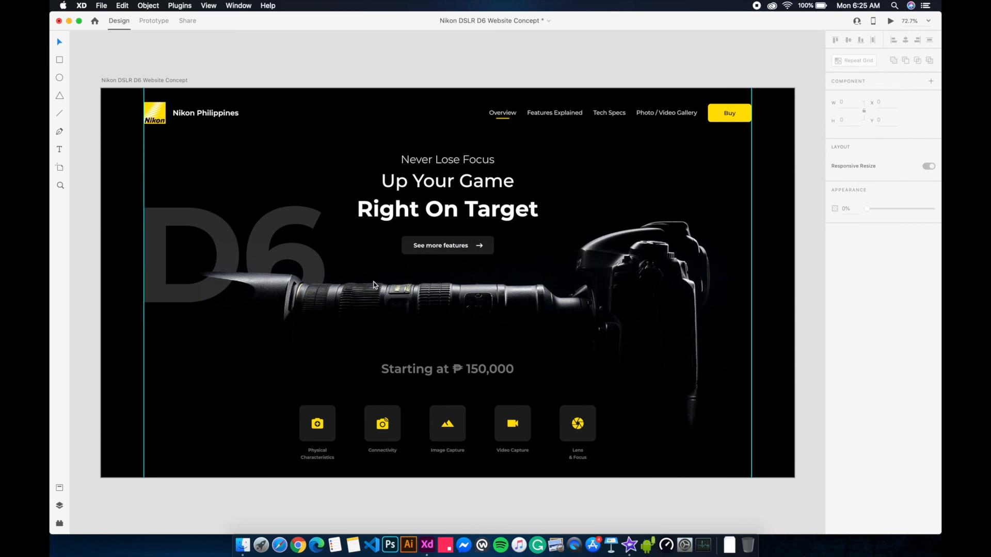
- Set the large D6 background lettering's opacity to 12% and open the desktop preview of the design
left_click(264, 256)
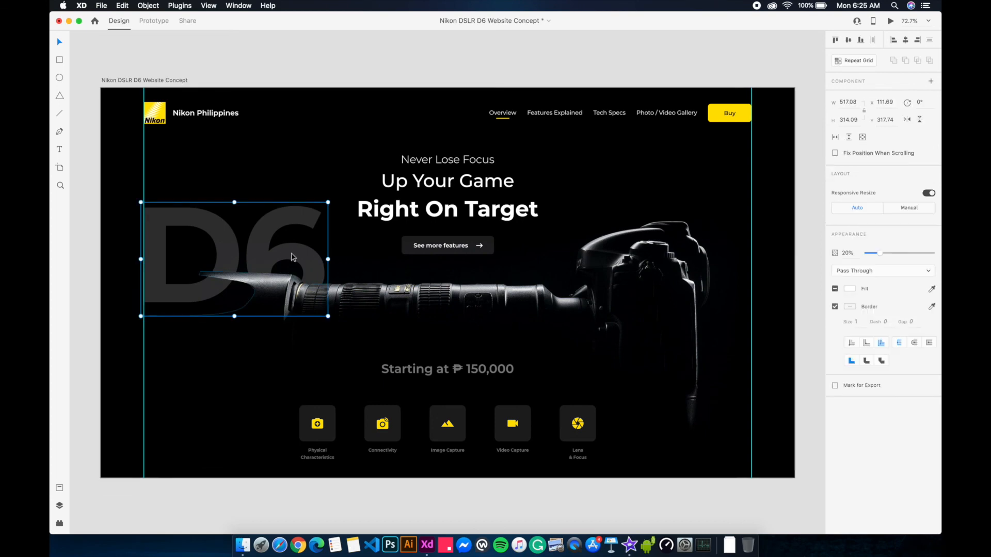
left_click_drag(881, 256, 876, 255)
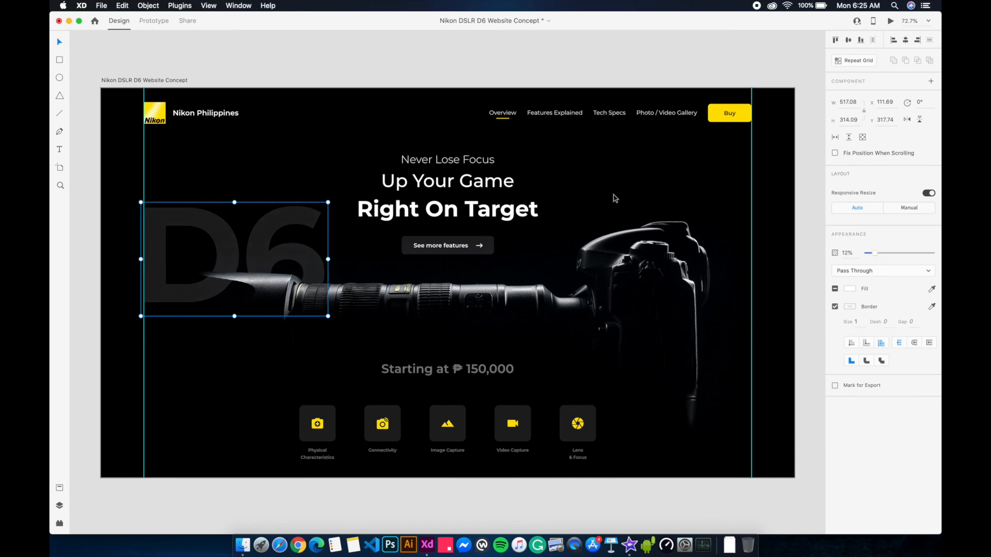
left_click(615, 198)
key("super+Return")
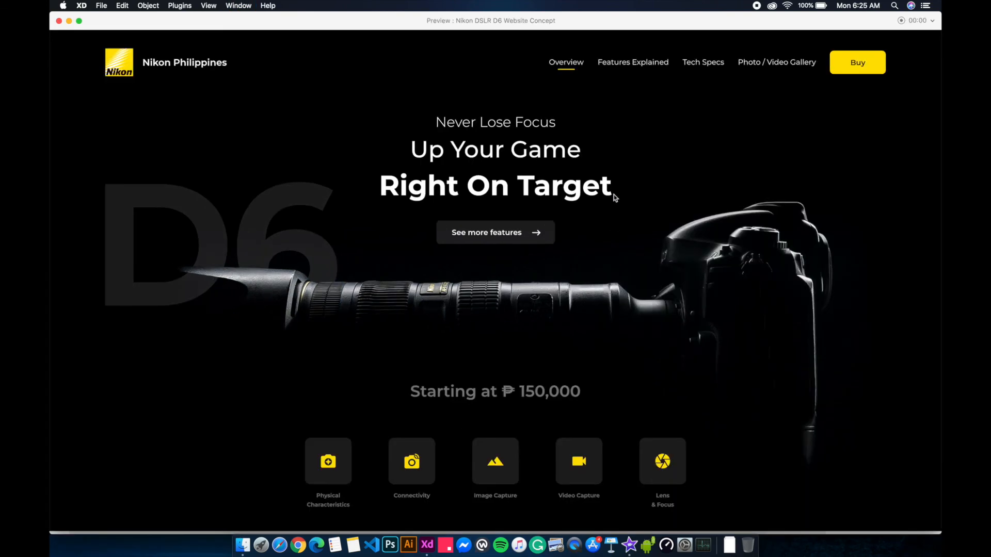